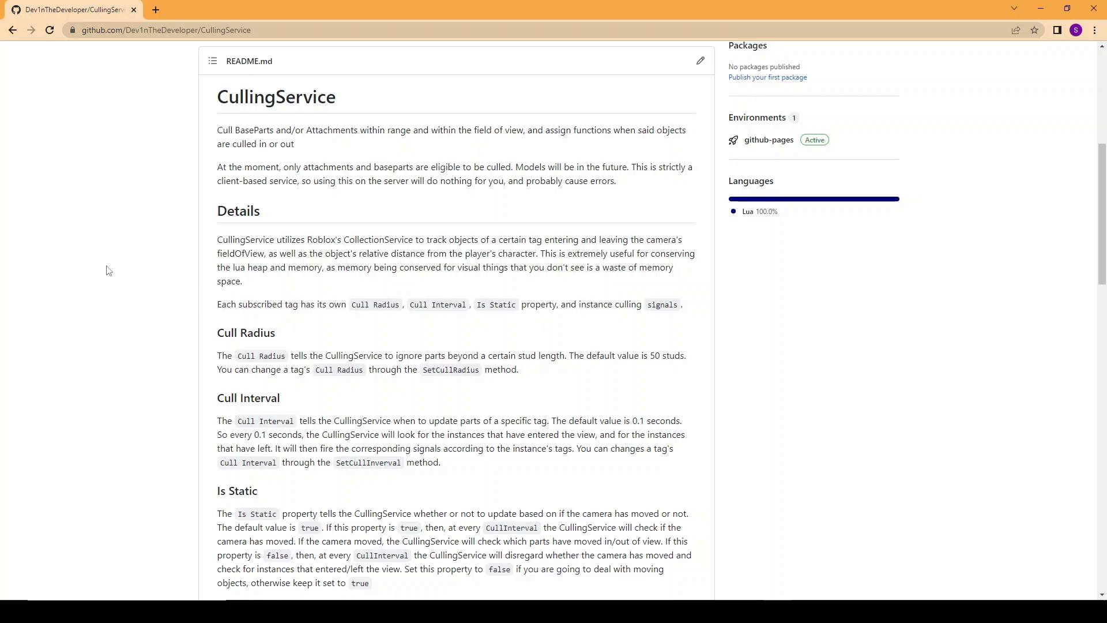
Step: Read the CullingService README introduction and highlight the sentences saying it is strictly client-based
{"action": "scroll", "coordinate": [108, 270], "scroll_direction": "down", "scroll_amount": 2}
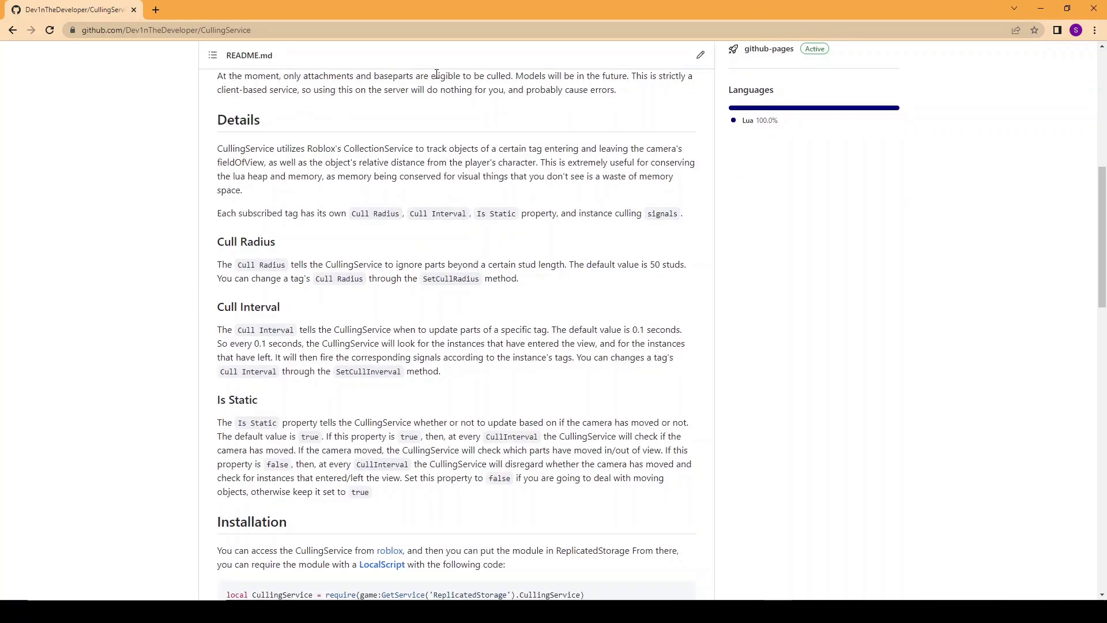
{"action": "left_click_drag", "start_coordinate": [516, 75], "coordinate": [630, 77]}
{"action": "left_click", "coordinate": [634, 101]}
{"action": "left_click_drag", "start_coordinate": [632, 76], "coordinate": [655, 95]}
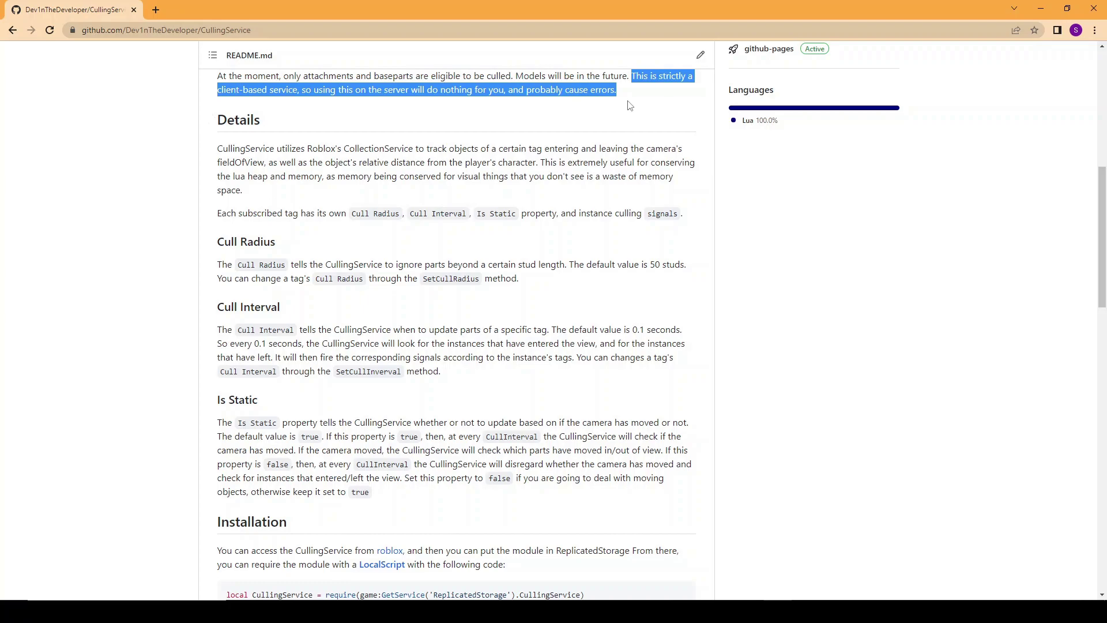
{"action": "left_click", "coordinate": [218, 149]}
Step: Review the Details and Cull Radius sections, highlighting the words about ignoring parts beyond a certain stud length
{"action": "scroll", "coordinate": [217, 150], "scroll_direction": "down", "scroll_amount": 1}
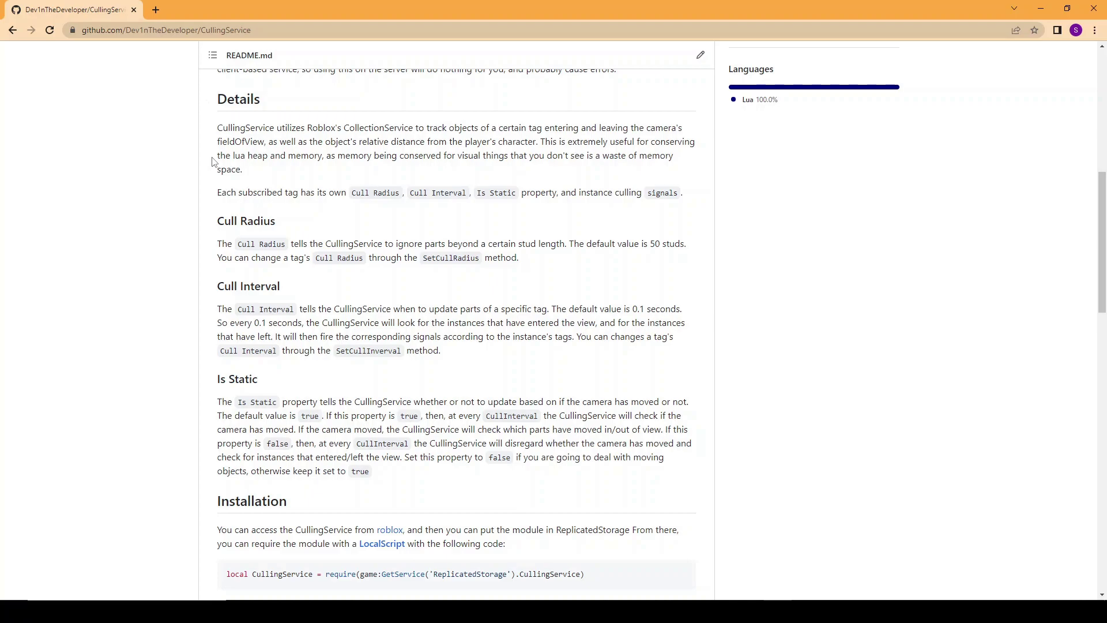
{"action": "scroll", "coordinate": [245, 185], "scroll_direction": "down", "scroll_amount": 1}
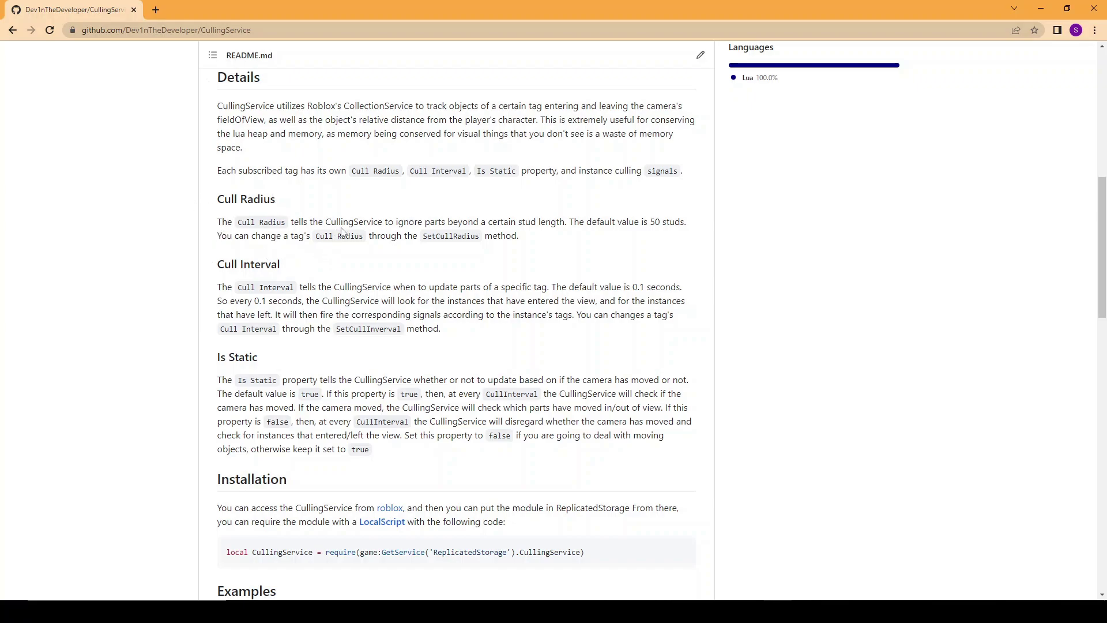
{"action": "left_click_drag", "start_coordinate": [401, 224], "coordinate": [571, 225]}
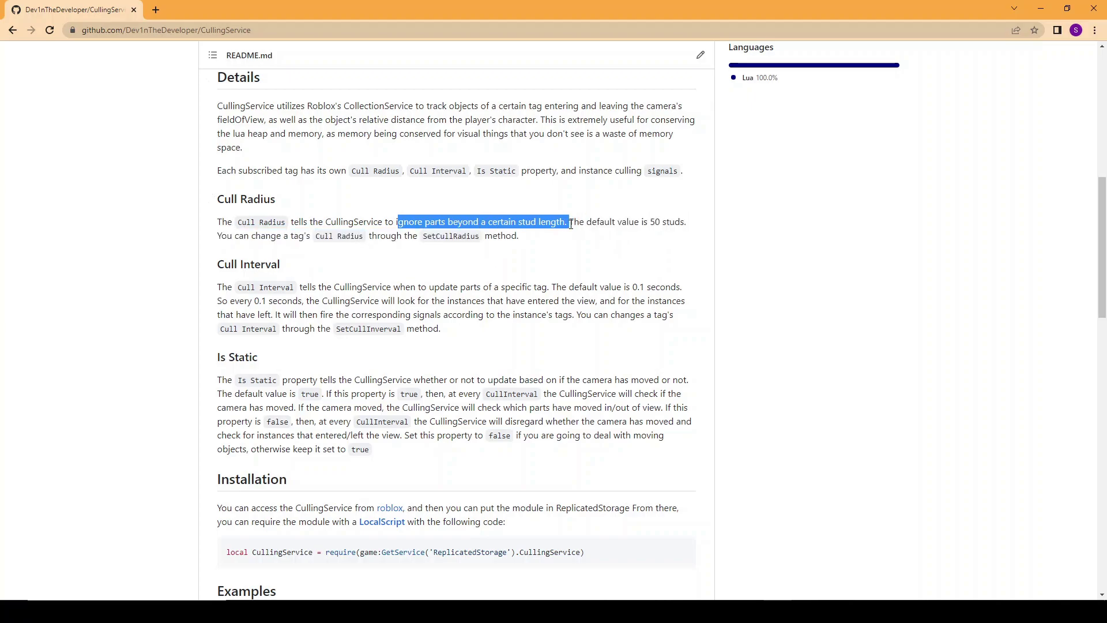
{"action": "left_click", "coordinate": [571, 242]}
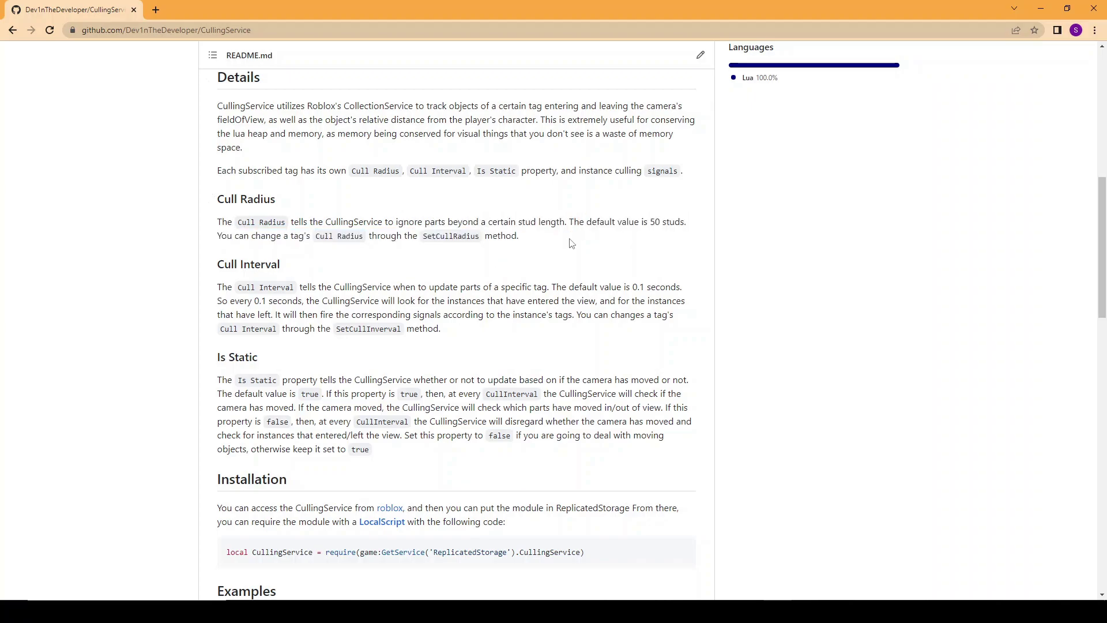
Step: Review the Cull Interval and Is Static sections, highlighting the advice on when to set the property to false
{"action": "scroll", "coordinate": [571, 243], "scroll_direction": "down", "scroll_amount": 1}
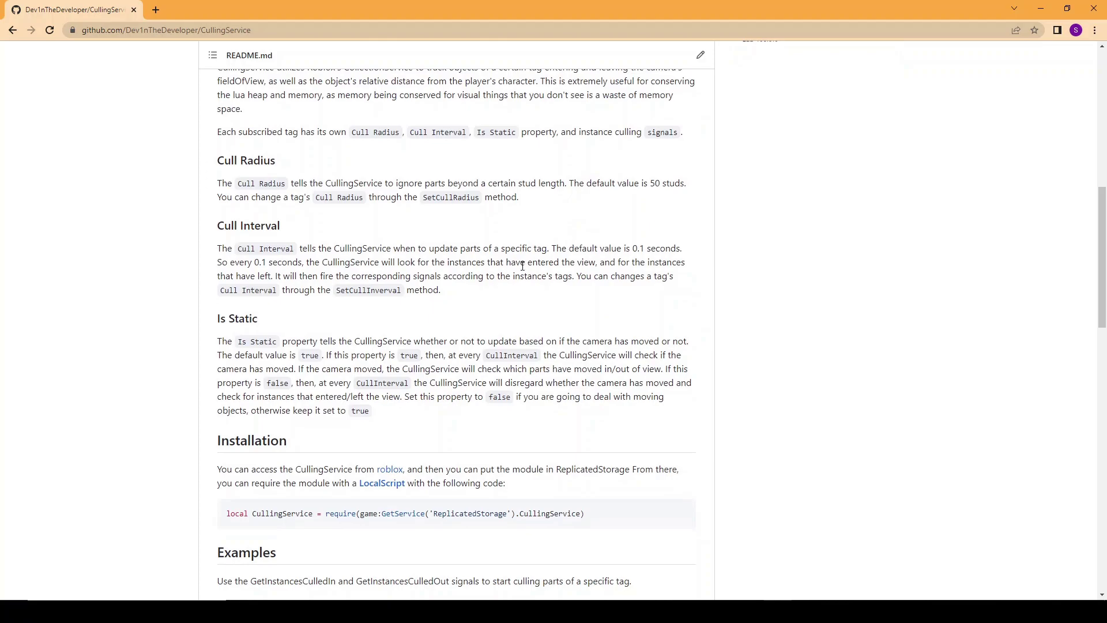
{"action": "scroll", "coordinate": [571, 242], "scroll_direction": "down", "scroll_amount": 2}
{"action": "scroll", "coordinate": [523, 265], "scroll_direction": "down", "scroll_amount": 1}
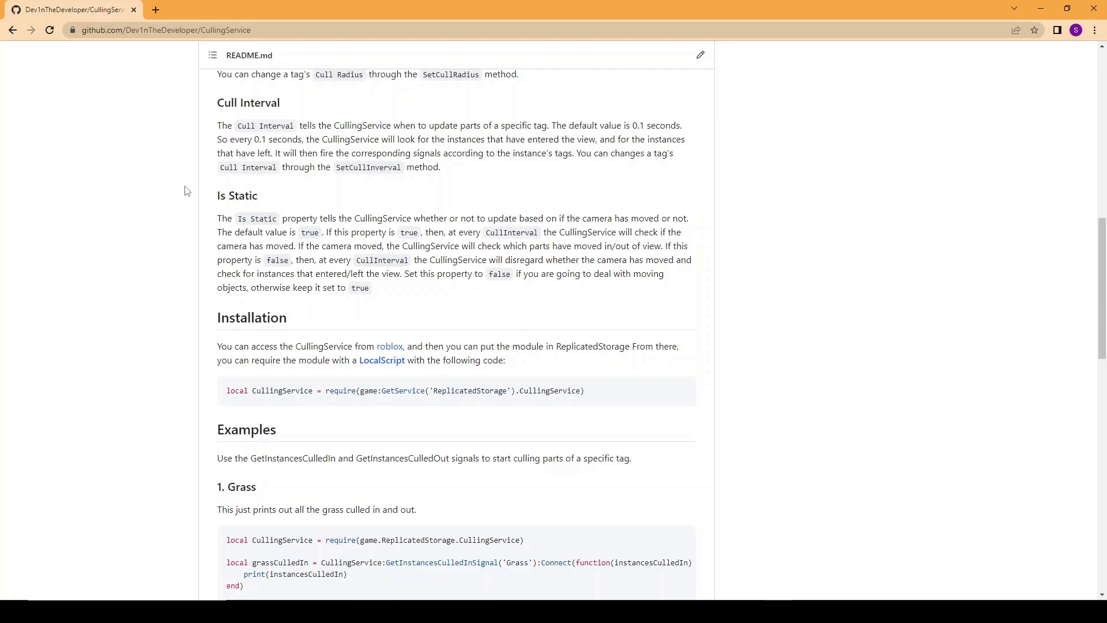
{"action": "scroll", "coordinate": [187, 190], "scroll_direction": "down", "scroll_amount": 2}
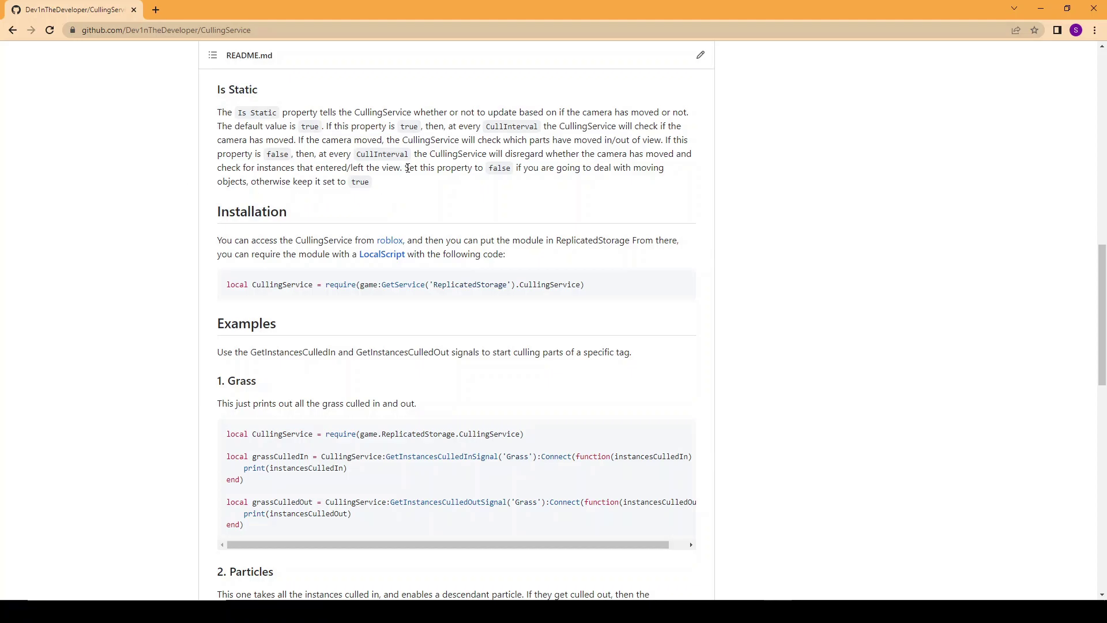
{"action": "left_click_drag", "start_coordinate": [404, 167], "coordinate": [436, 183]}
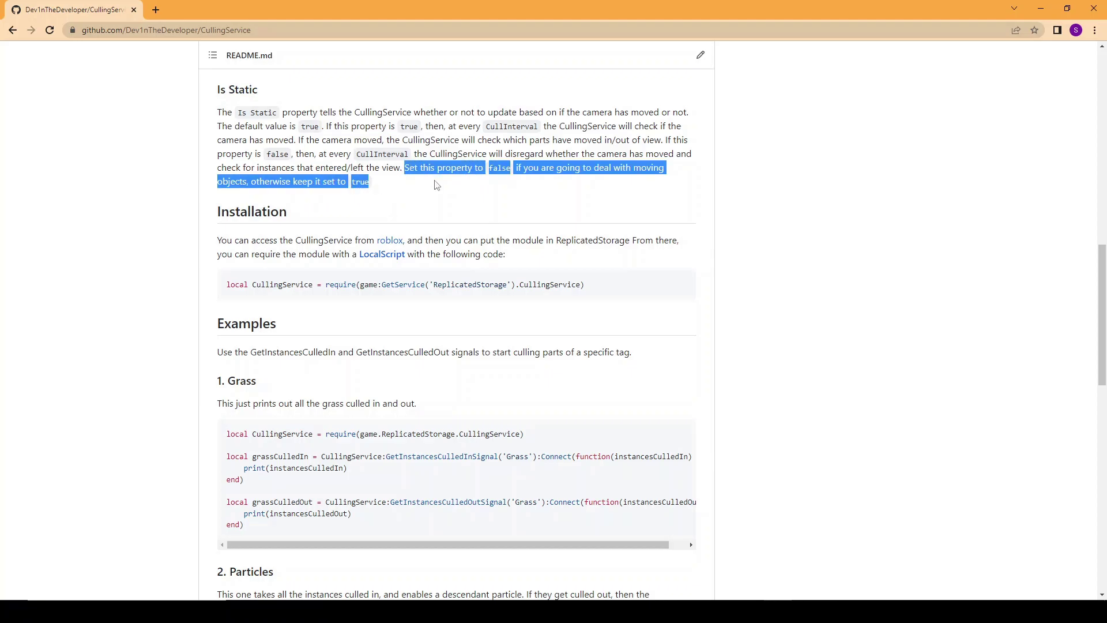
{"action": "left_click", "coordinate": [436, 184]}
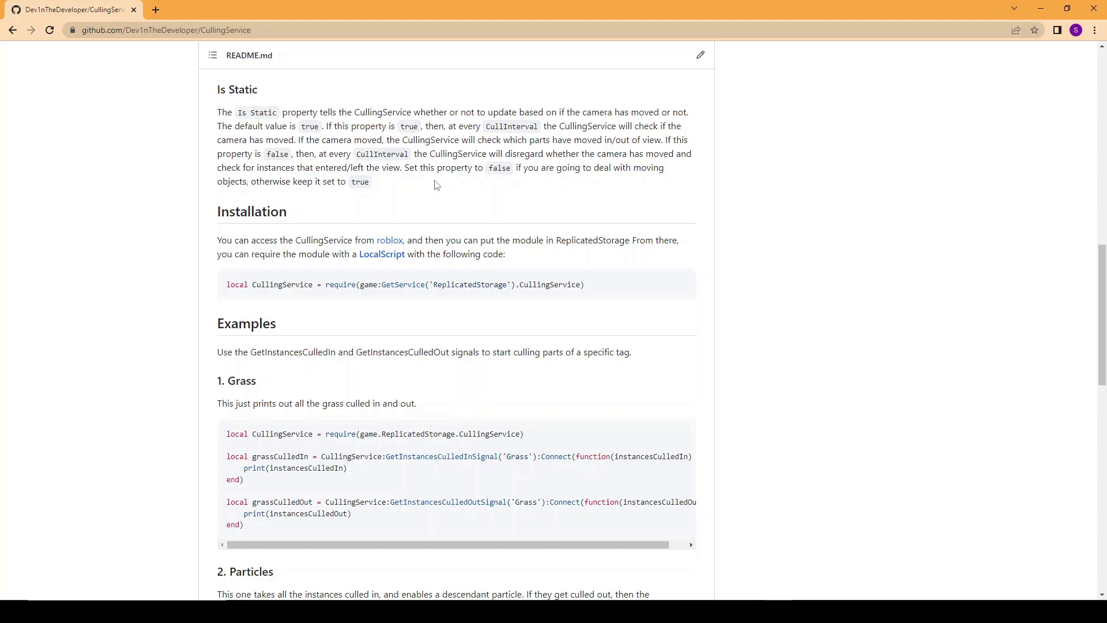
Step: Open the Roblox page of the CullingService module from the Installation section, and return to the README
{"action": "scroll", "coordinate": [436, 184], "scroll_direction": "down", "scroll_amount": 1}
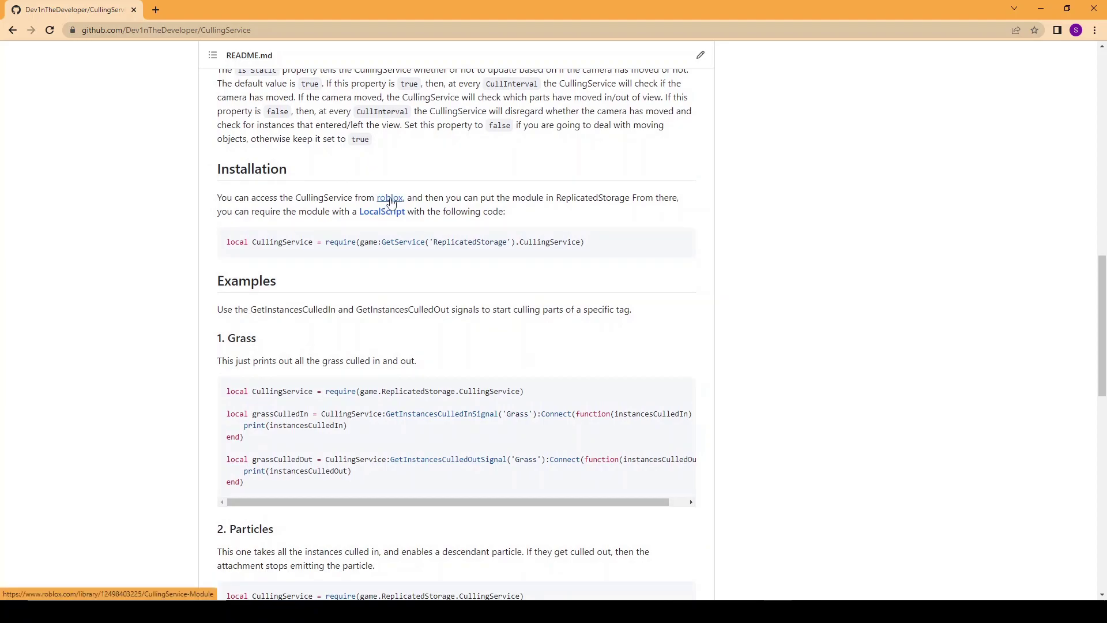
{"action": "left_click", "coordinate": [390, 199]}
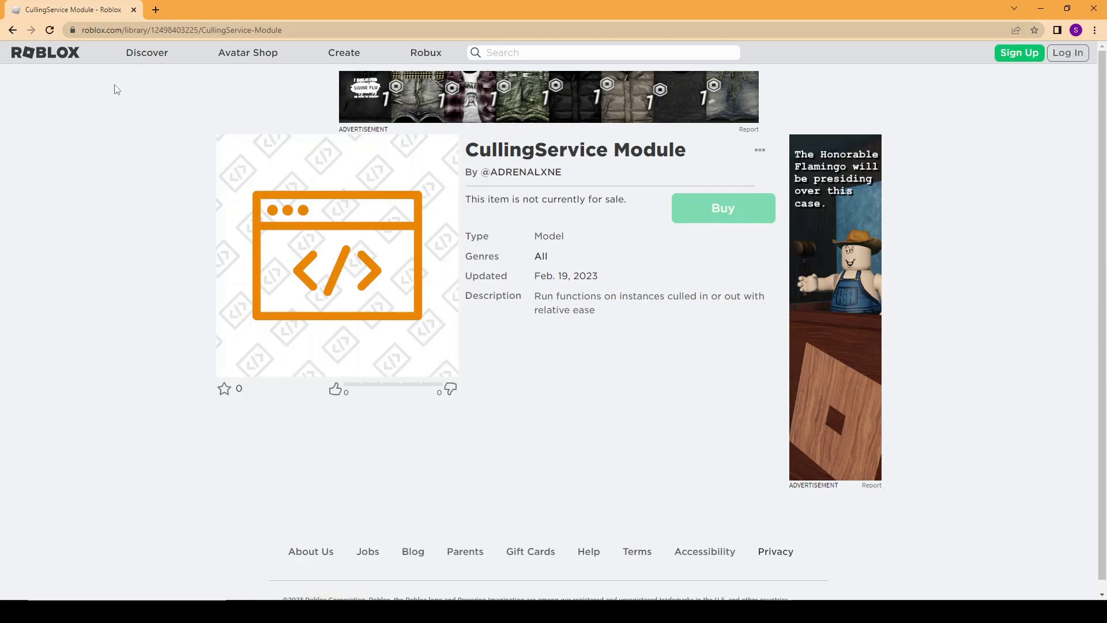
{"action": "left_click", "coordinate": [11, 31]}
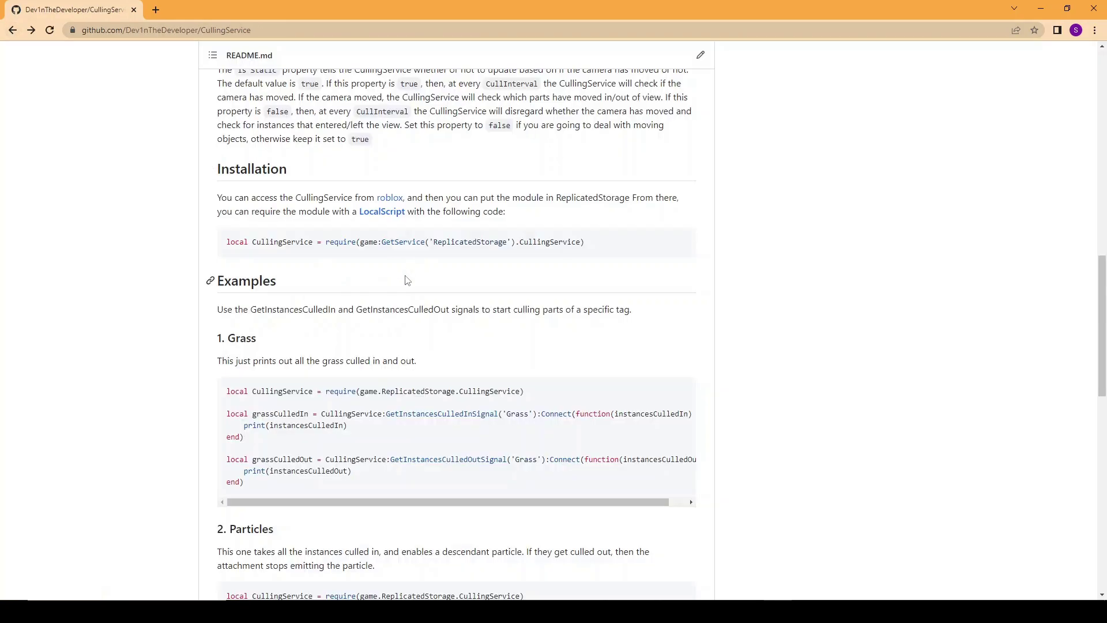
Step: Highlight the line of code that requires CullingService from ReplicatedStorage in the Installation section
{"action": "scroll", "coordinate": [407, 280], "scroll_direction": "up", "scroll_amount": 1}
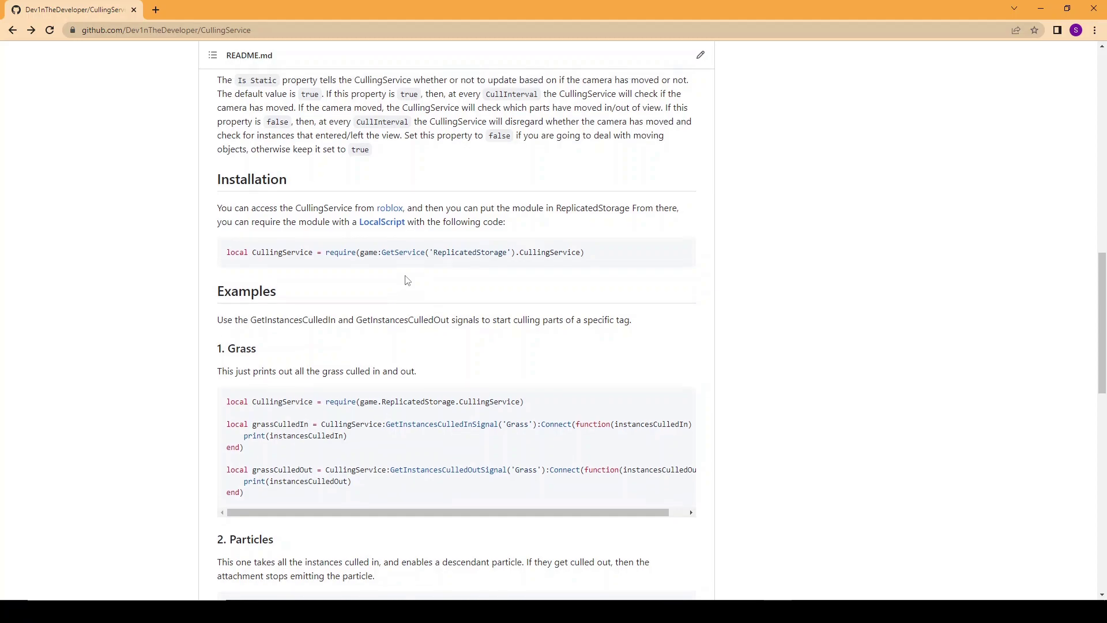
{"action": "scroll", "coordinate": [407, 281], "scroll_direction": "down", "scroll_amount": 1}
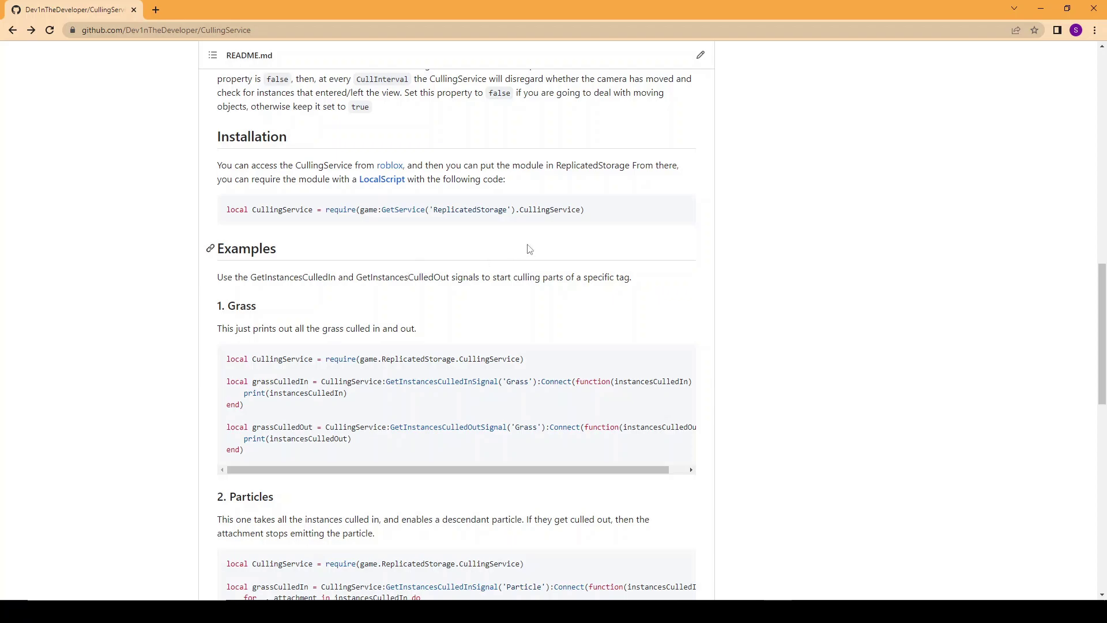
{"action": "left_click_drag", "start_coordinate": [586, 211], "coordinate": [227, 197]}
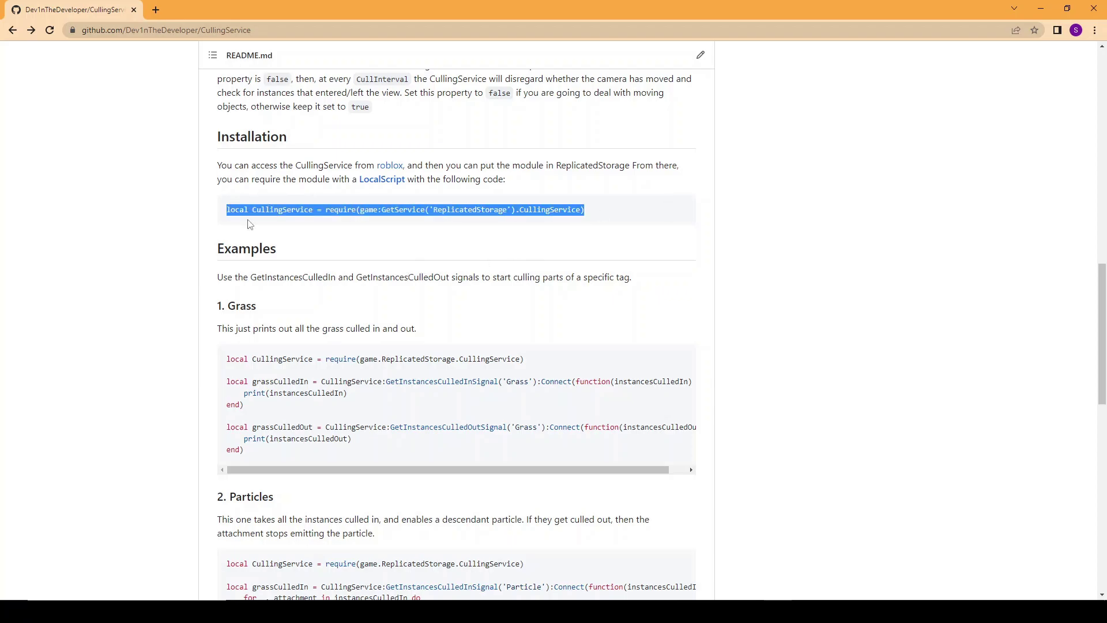
{"action": "left_click", "coordinate": [292, 243]}
Step: Look through the Grass and Particles examples and the API table, and return to the start of the repository page
{"action": "scroll", "coordinate": [291, 238], "scroll_direction": "down", "scroll_amount": 3}
{"action": "scroll", "coordinate": [291, 238], "scroll_direction": "down", "scroll_amount": 2}
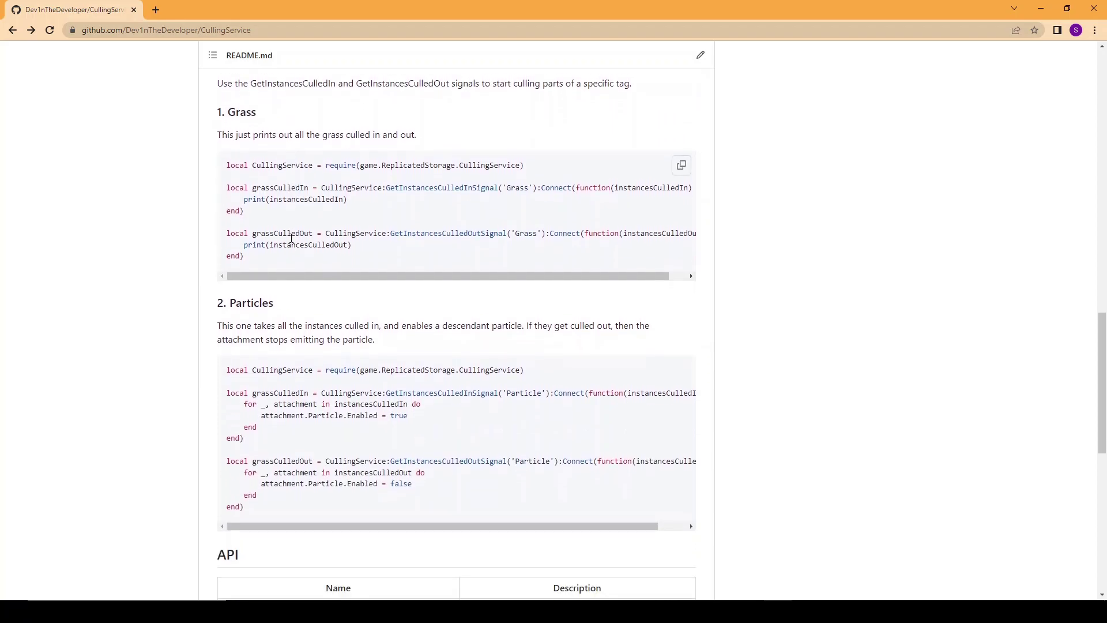
{"action": "scroll", "coordinate": [292, 240], "scroll_direction": "up", "scroll_amount": 5}
{"action": "scroll", "coordinate": [292, 239], "scroll_direction": "down", "scroll_amount": 7}
{"action": "scroll", "coordinate": [291, 242], "scroll_direction": "up", "scroll_amount": 1}
{"action": "scroll", "coordinate": [291, 242], "scroll_direction": "down", "scroll_amount": 7}
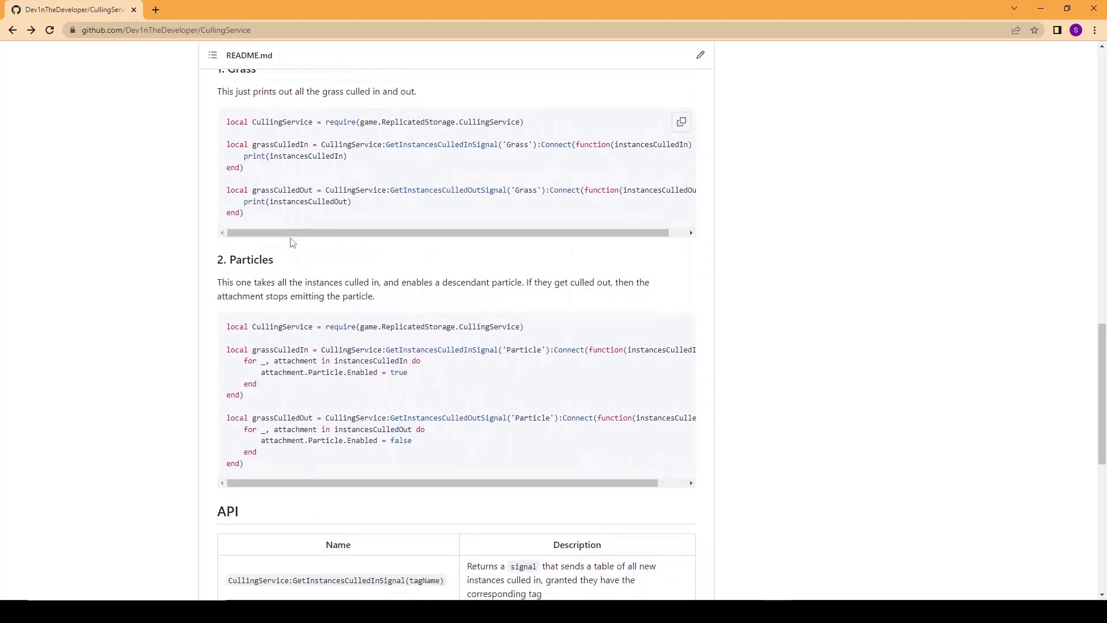
{"action": "scroll", "coordinate": [292, 243], "scroll_direction": "down", "scroll_amount": 7}
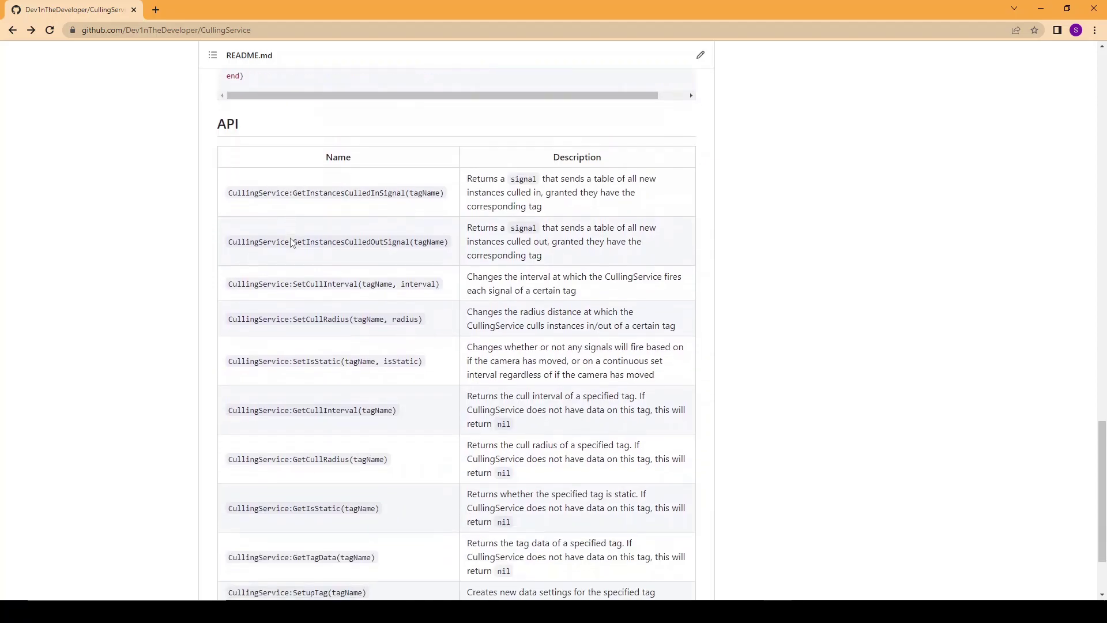
{"action": "scroll", "coordinate": [292, 243], "scroll_direction": "up", "scroll_amount": 3}
{"action": "scroll", "coordinate": [291, 243], "scroll_direction": "down", "scroll_amount": 2}
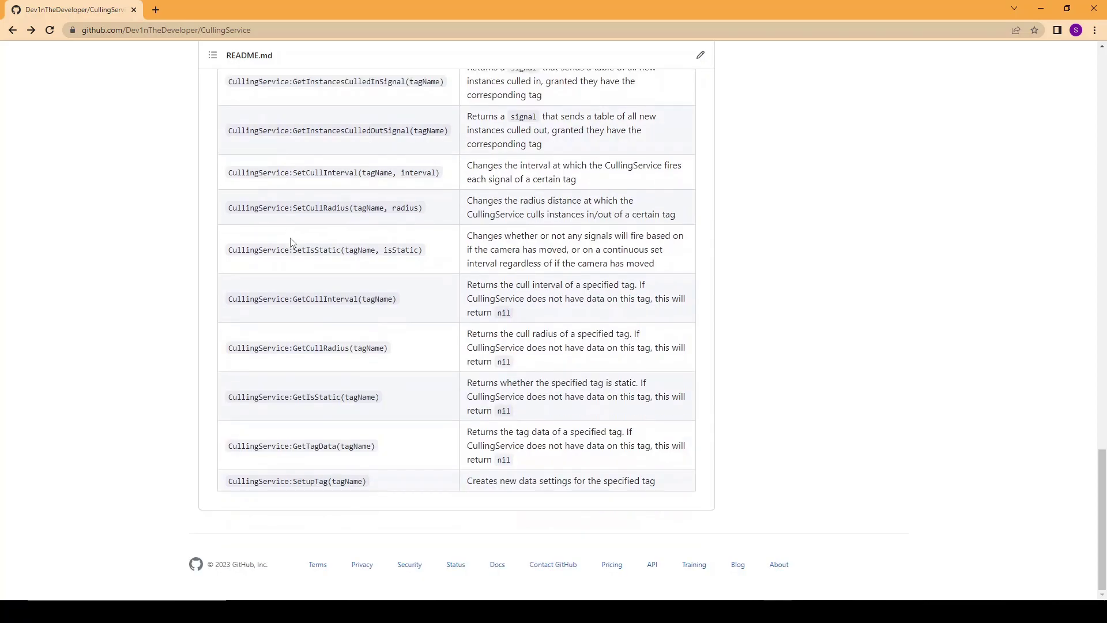
{"action": "scroll", "coordinate": [292, 243], "scroll_direction": "up", "scroll_amount": 20}
{"action": "scroll", "coordinate": [291, 242], "scroll_direction": "up", "scroll_amount": 12}
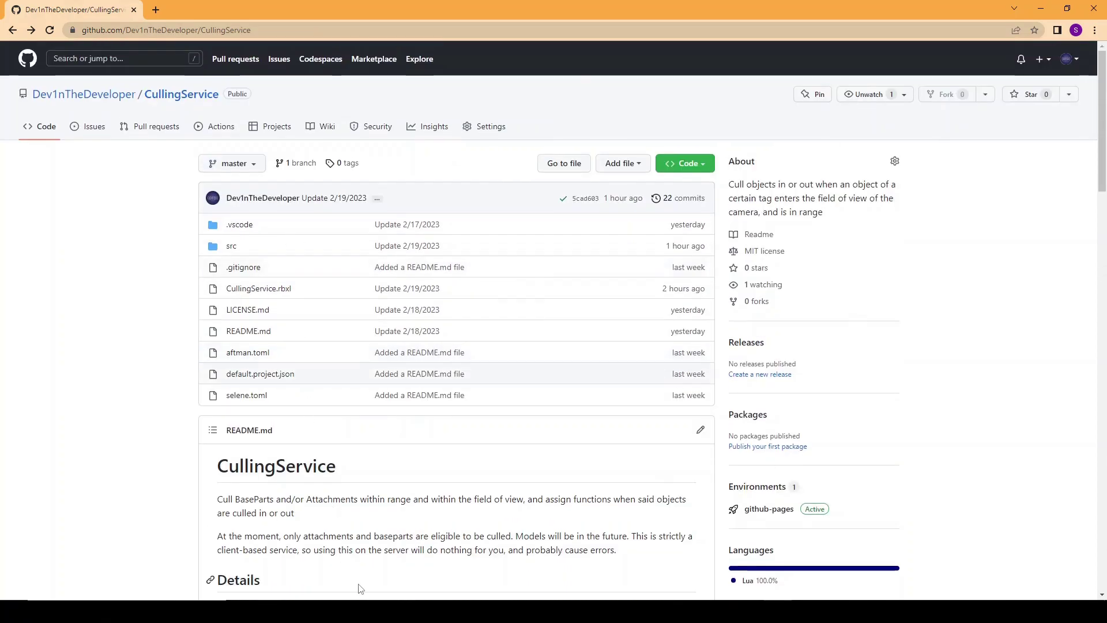
{"action": "scroll", "coordinate": [374, 460], "scroll_direction": "down", "scroll_amount": 6}
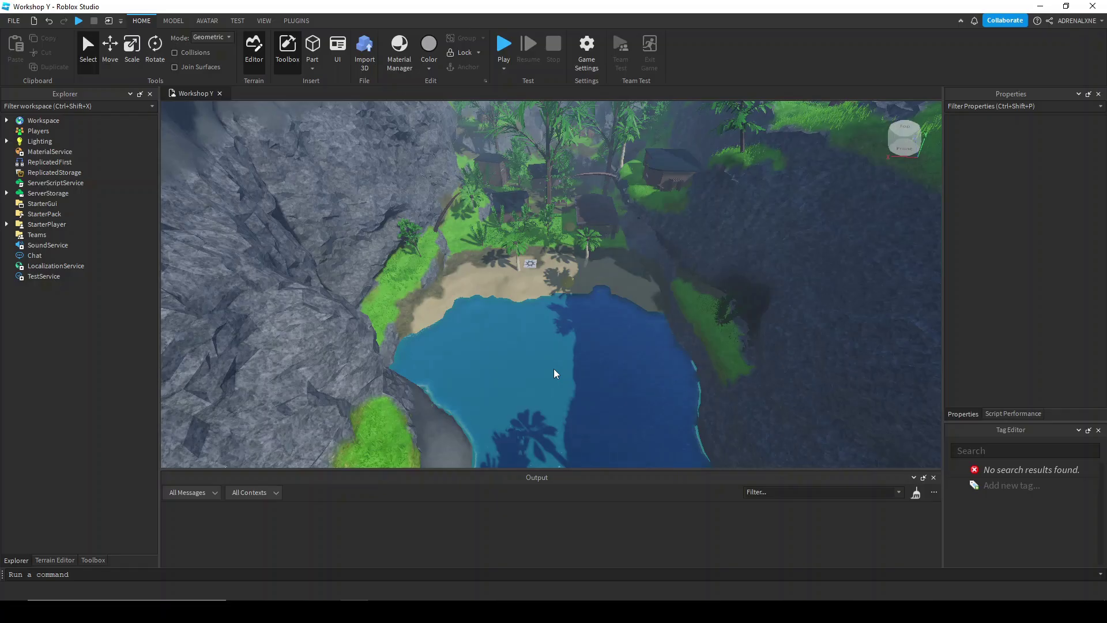
Step: Switch to the Workshop Y place in Roblox Studio and examine the village from the beach up to the campfire
{"action": "scroll", "coordinate": [554, 368], "scroll_direction": "up", "scroll_amount": 8}
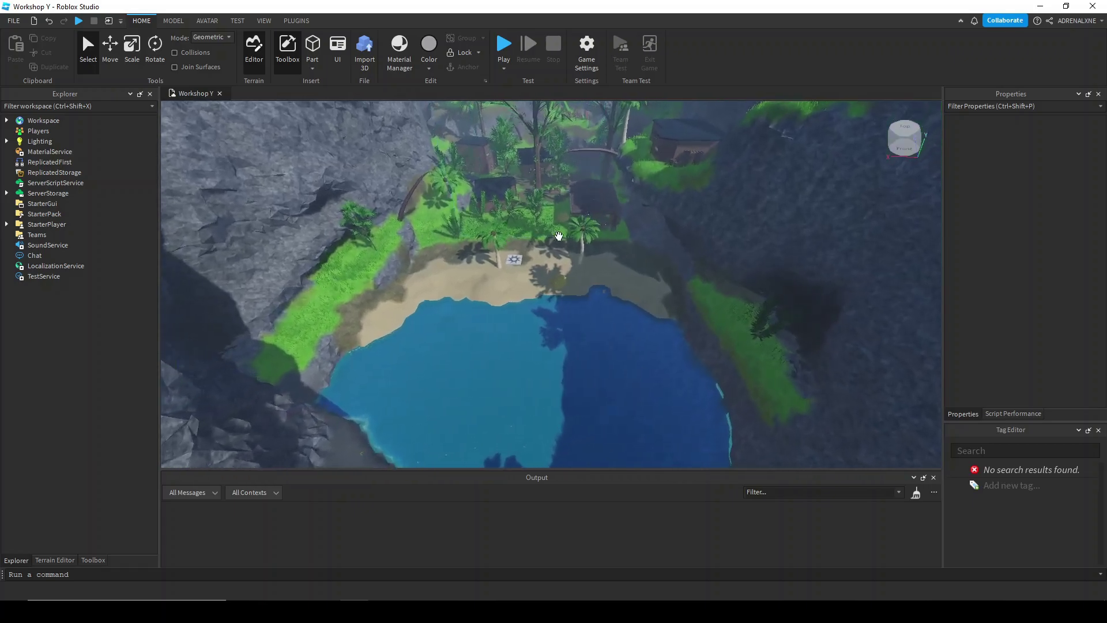
{"action": "key", "text": "w"}
{"action": "right_click_drag", "start_coordinate": [563, 237], "coordinate": [564, 238]}
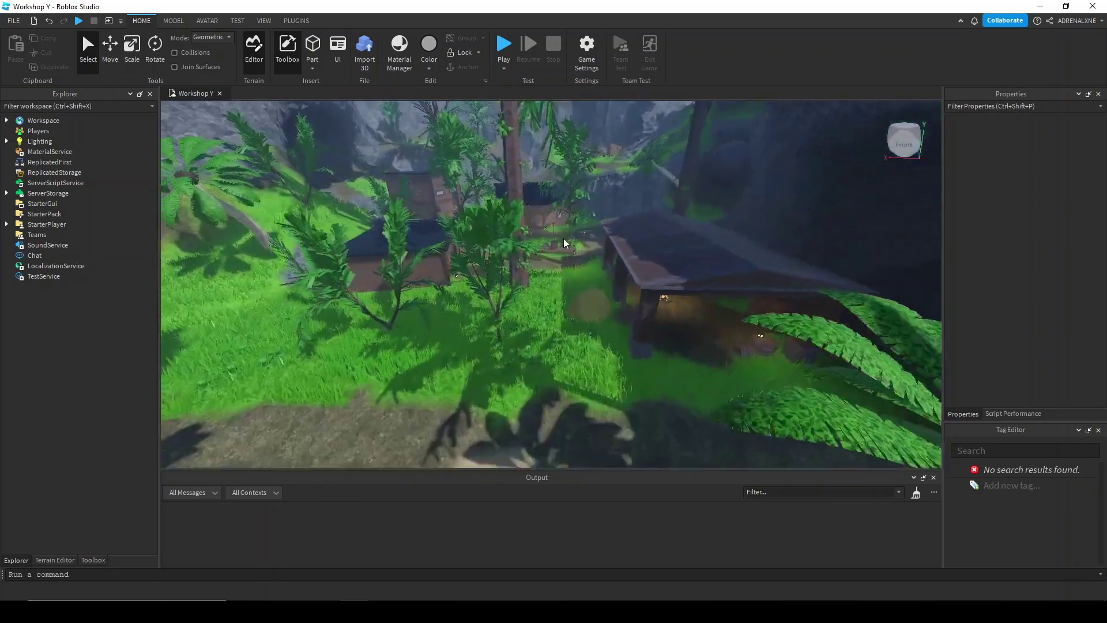
{"action": "scroll", "coordinate": [563, 242], "scroll_direction": "up", "scroll_amount": 10}
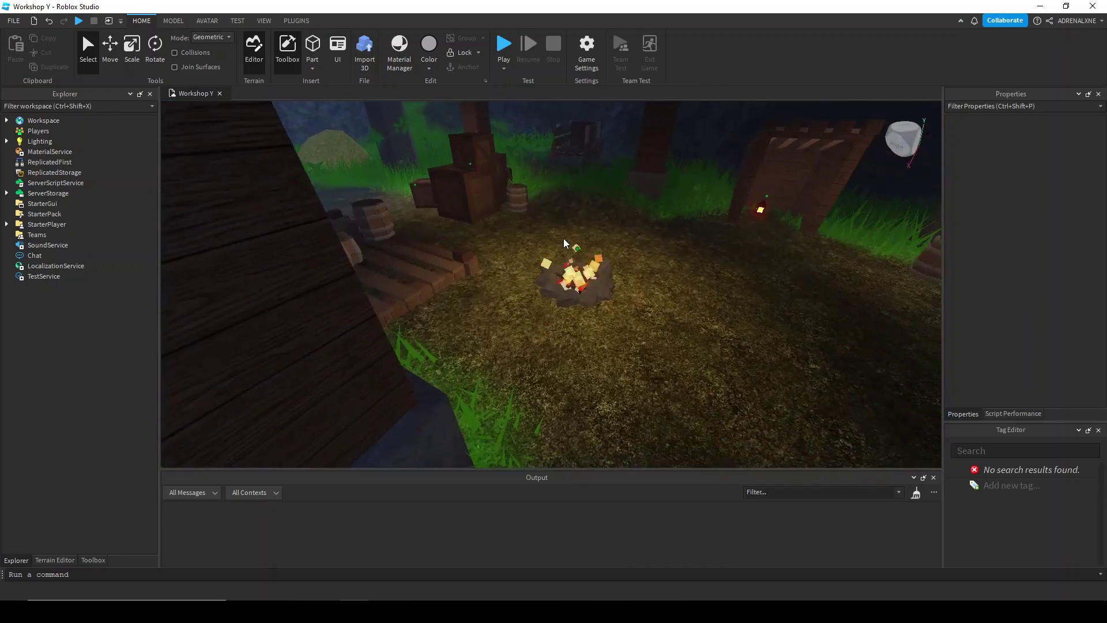
{"action": "scroll", "coordinate": [563, 238], "scroll_direction": "down", "scroll_amount": 20}
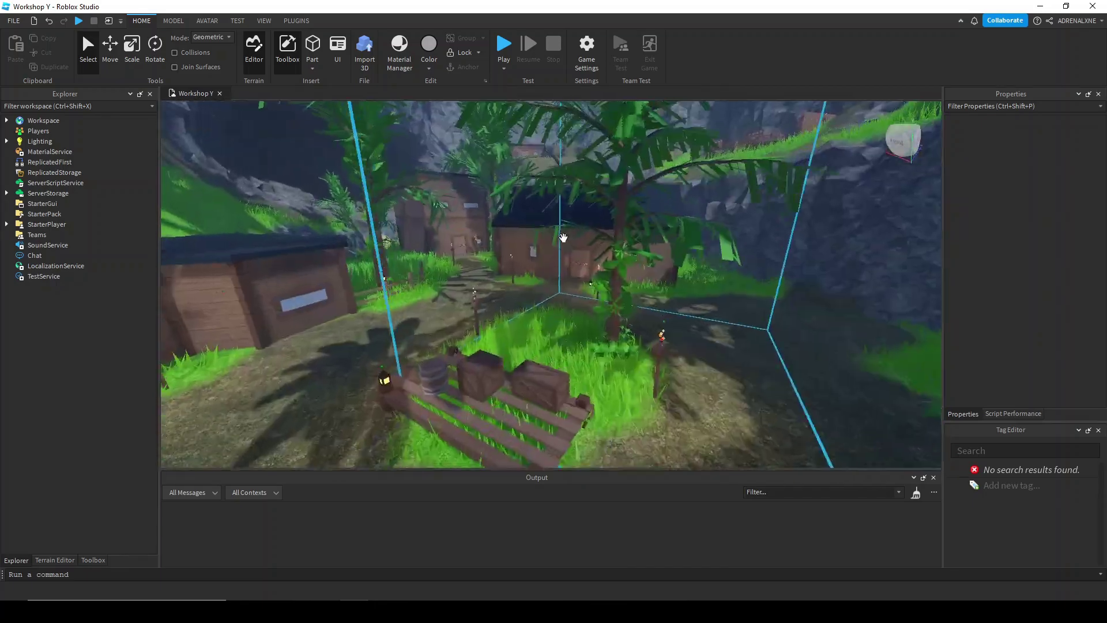
Step: Examine the torches, lanterns and their particle emitters along the paths between the village houses
{"action": "key", "text": "w"}
{"action": "right_click_drag", "start_coordinate": [563, 238], "coordinate": [563, 238]}
{"action": "key", "text": "s"}
{"action": "key", "text": "w"}
{"action": "scroll", "coordinate": [563, 238], "scroll_direction": "up", "scroll_amount": 2}
{"action": "key", "text": "q"}
{"action": "key", "text": "w"}
{"action": "key", "text": "e"}
{"action": "key", "text": "w"}
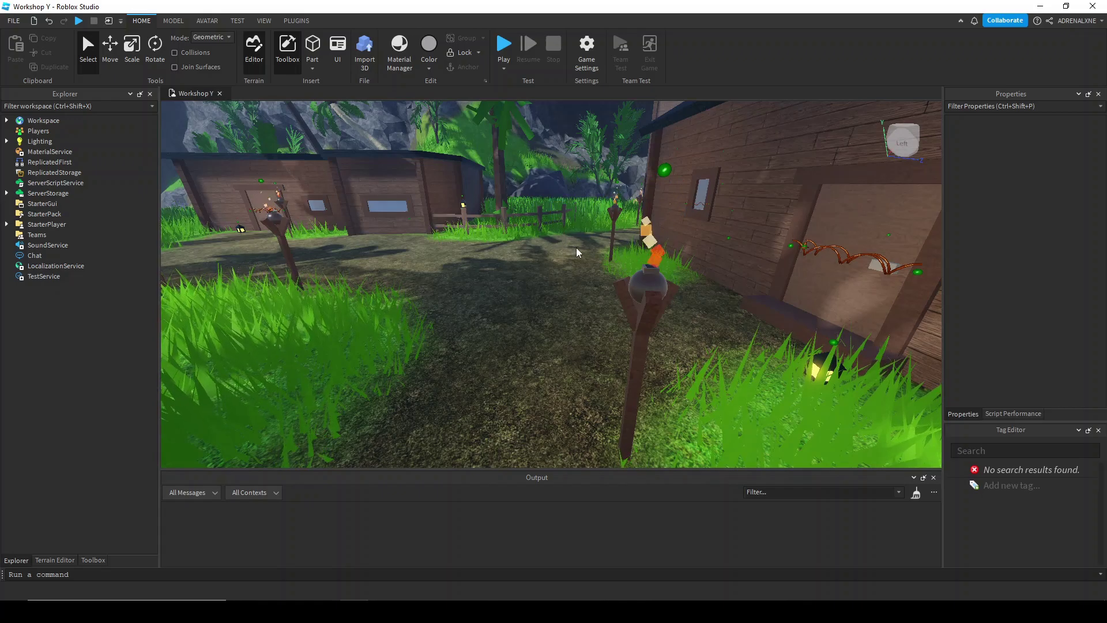
Step: Examine a house window up close, and survey the stone wall overlooking the sea
{"action": "mouse_move", "coordinate": [579, 247]}
{"action": "right_mouse_down"}
{"action": "mouse_move", "coordinate": [609, 246]}
{"action": "mouse_move", "coordinate": [586, 247]}
{"action": "right_mouse_up"}
{"action": "key", "text": "s"}
{"action": "key", "text": "w"}
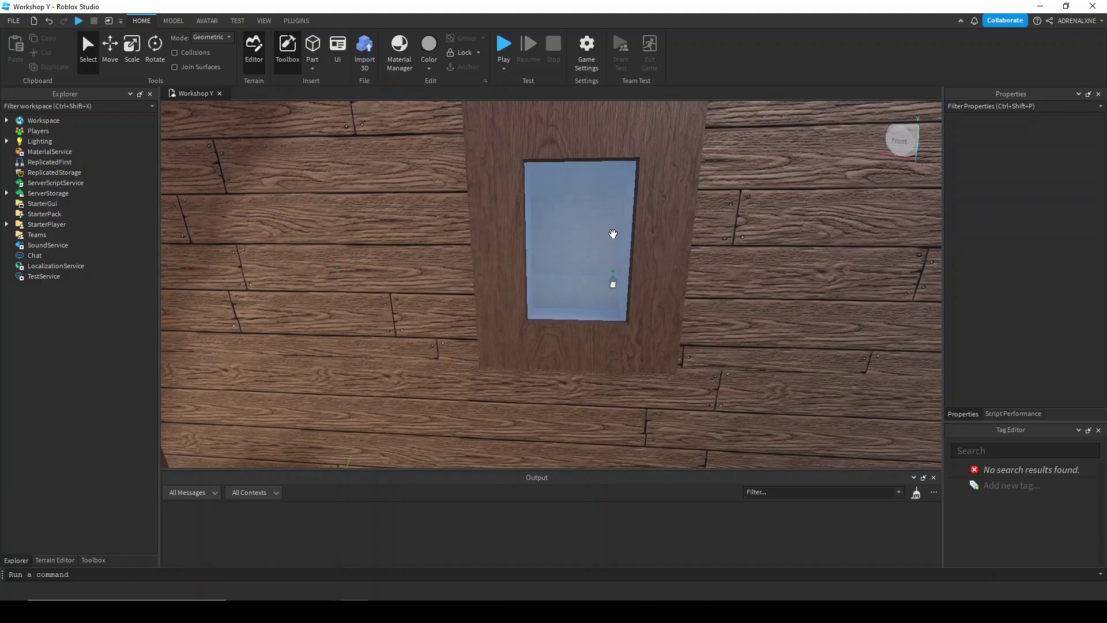
{"action": "right_click_drag", "start_coordinate": [613, 233], "coordinate": [606, 233]}
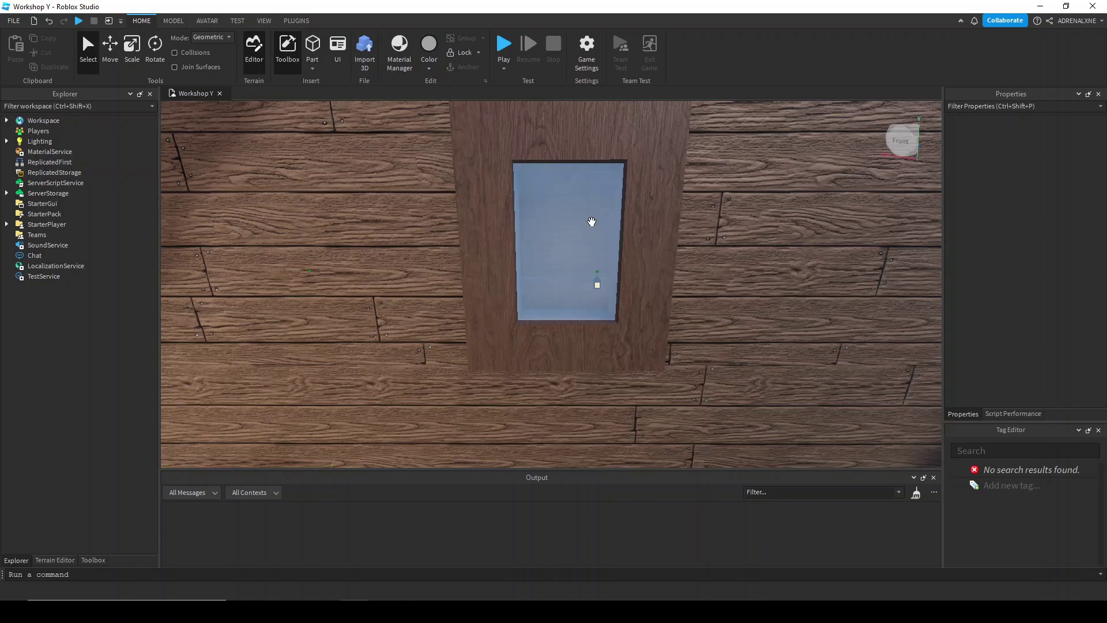
{"action": "right_click_drag", "start_coordinate": [546, 216], "coordinate": [553, 257]}
{"action": "key", "text": "w"}
{"action": "key", "text": "s"}
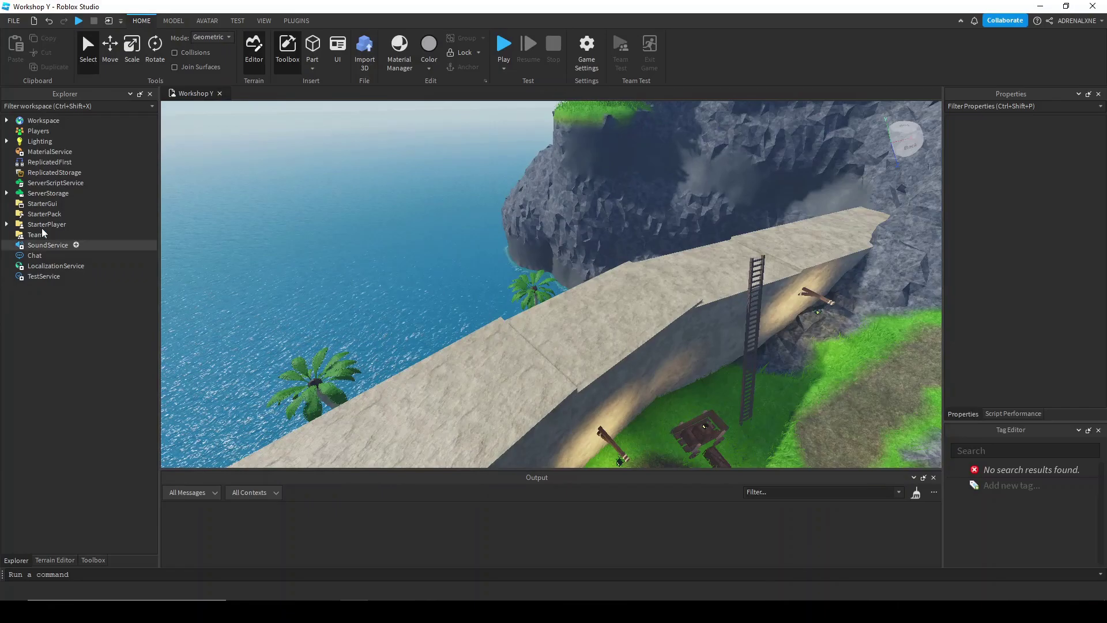
Step: Create two new tags named Window and Emitter for the place
{"action": "left_click", "coordinate": [1016, 484]}
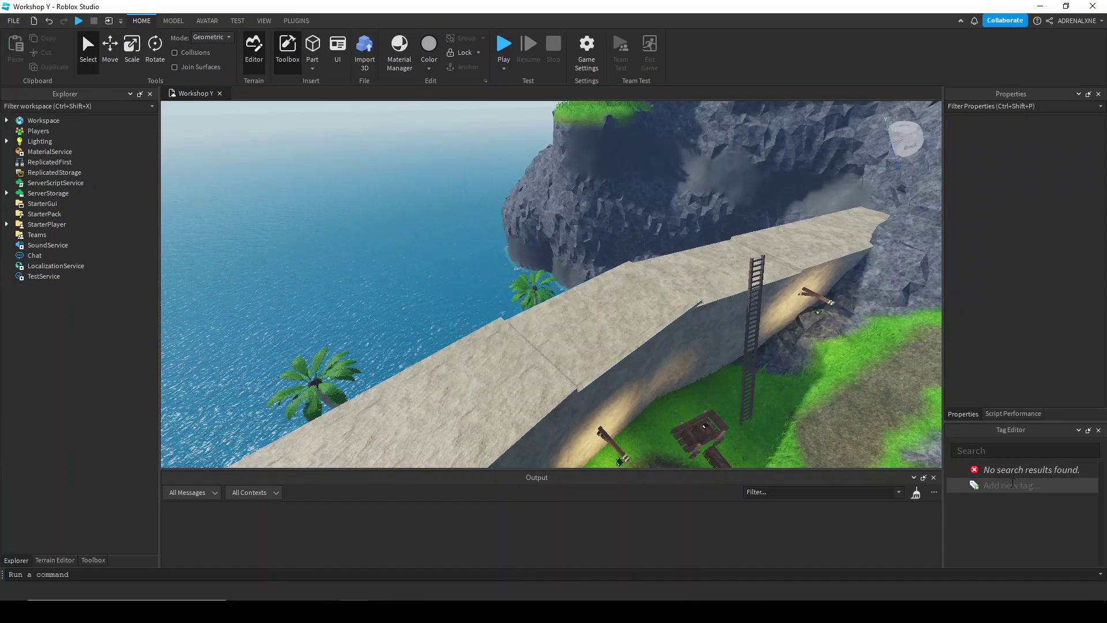
{"action": "key", "text": "w"}
{"action": "right_click_drag", "start_coordinate": [472, 336], "coordinate": [427, 338]}
{"action": "key", "text": "w"}
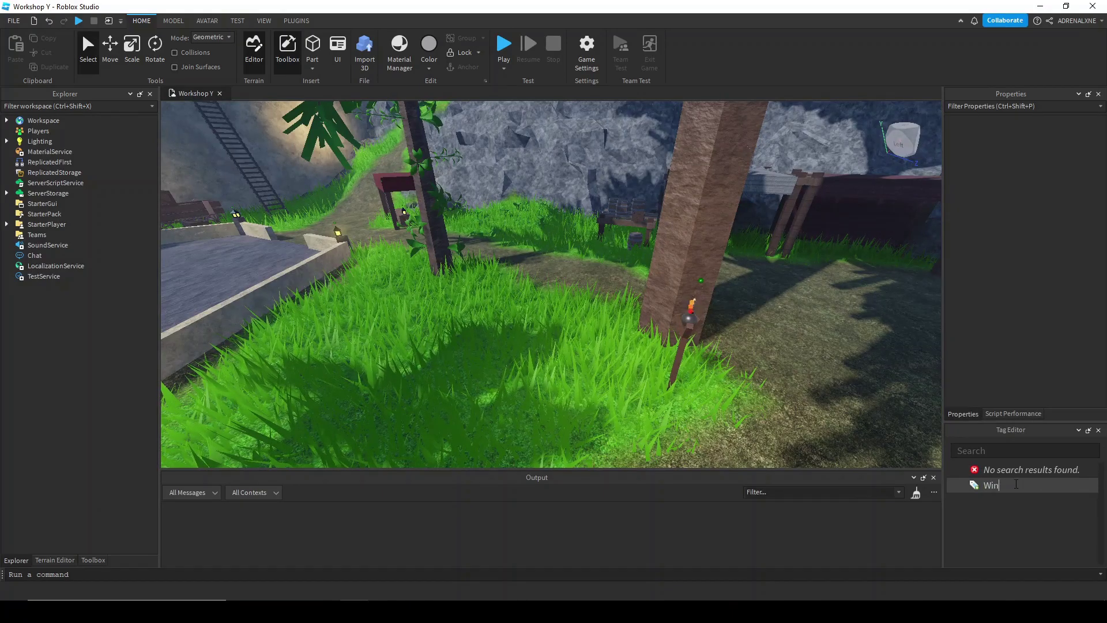
{"action": "left_click", "coordinate": [1014, 485]}
{"action": "type", "text": "Emitter"}
{"action": "key", "text": "Return"}
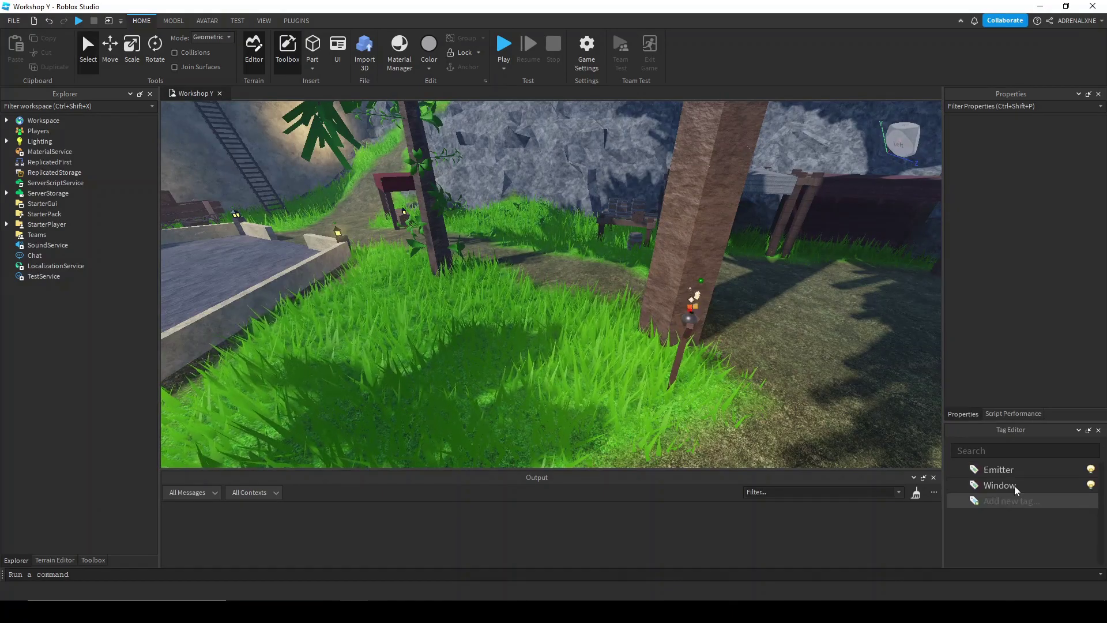
Step: Select the torch's Emit part beside the path and inspect its child objects inside the LightPost model
{"action": "right_click_drag", "start_coordinate": [519, 219], "coordinate": [500, 213]}
{"action": "key", "text": "w"}
{"action": "key", "text": "w"}
{"action": "key", "text": "w"}
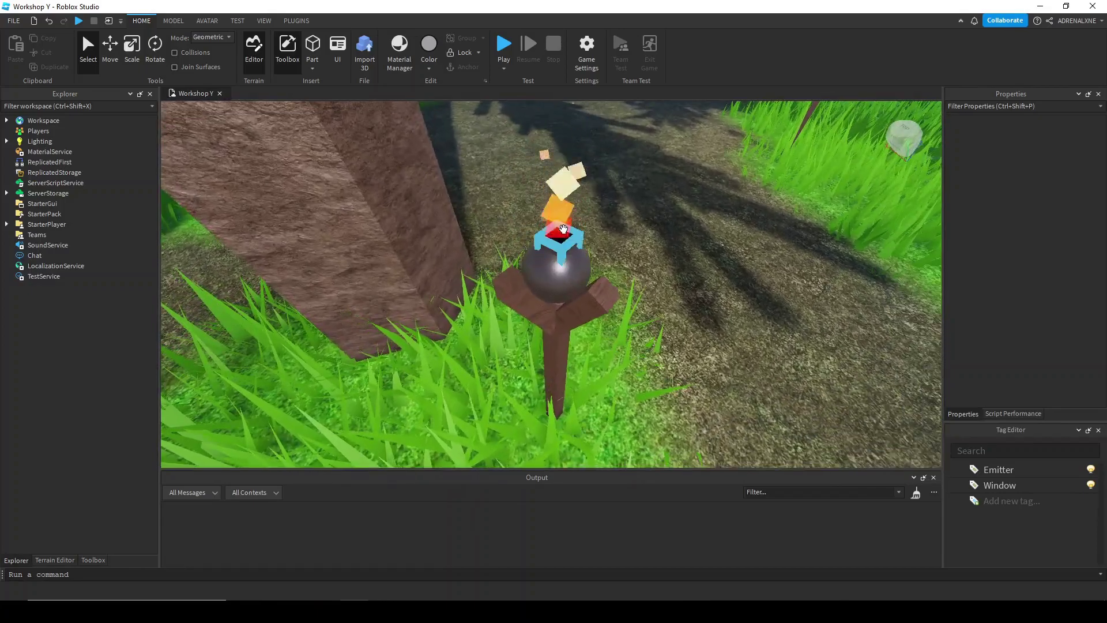
{"action": "left_click", "coordinate": [563, 233], "text": "alt"}
{"action": "scroll", "coordinate": [47, 306], "scroll_direction": "down", "scroll_amount": 7}
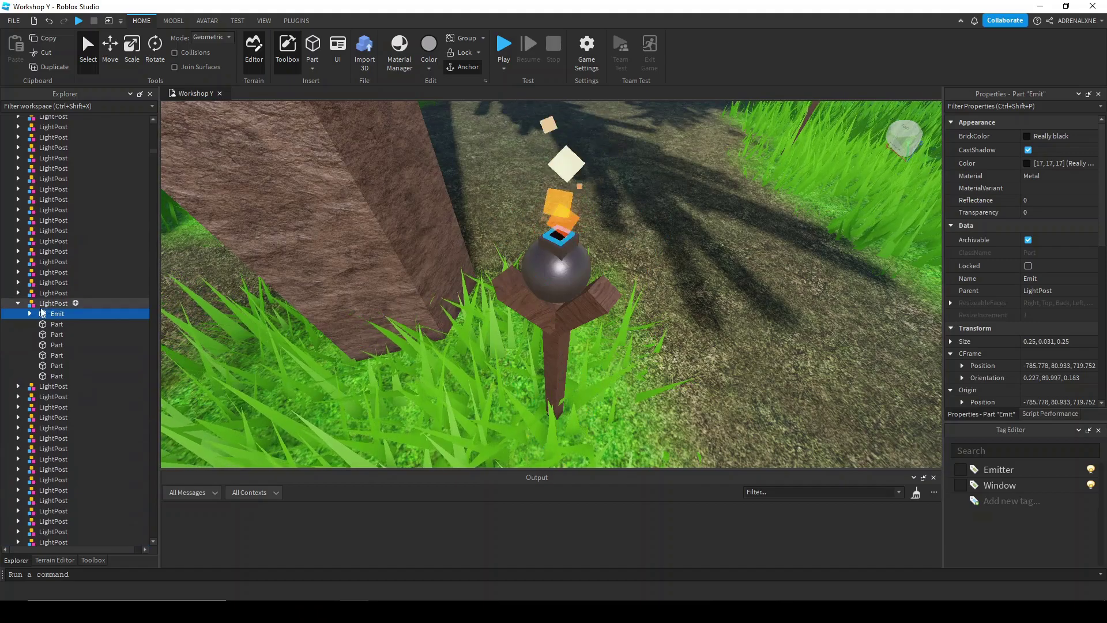
{"action": "left_click", "coordinate": [29, 314]}
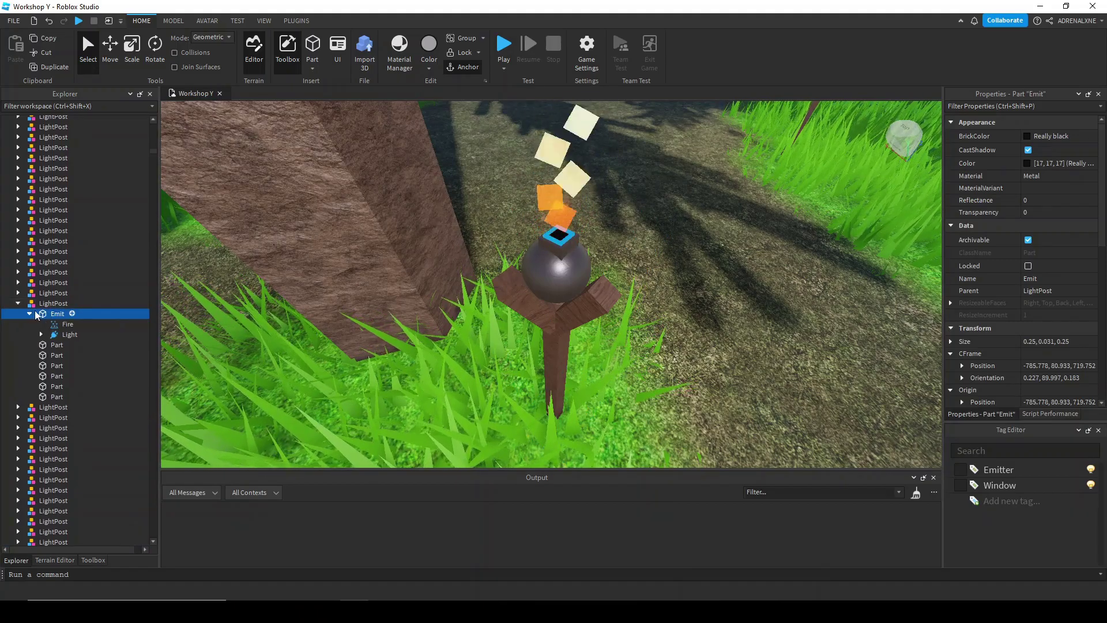
{"action": "left_click", "coordinate": [30, 313]}
Step: Select the Glass part of a house window and examine where it sits in the House2 hierarchy
{"action": "key", "text": "w"}
{"action": "mouse_move", "coordinate": [409, 222]}
{"action": "right_mouse_down"}
{"action": "mouse_move", "coordinate": [415, 239]}
{"action": "mouse_move", "coordinate": [406, 238]}
{"action": "right_mouse_up"}
{"action": "key", "text": "w"}
{"action": "key", "text": "w"}
{"action": "scroll", "coordinate": [441, 277], "scroll_direction": "down", "scroll_amount": 5}
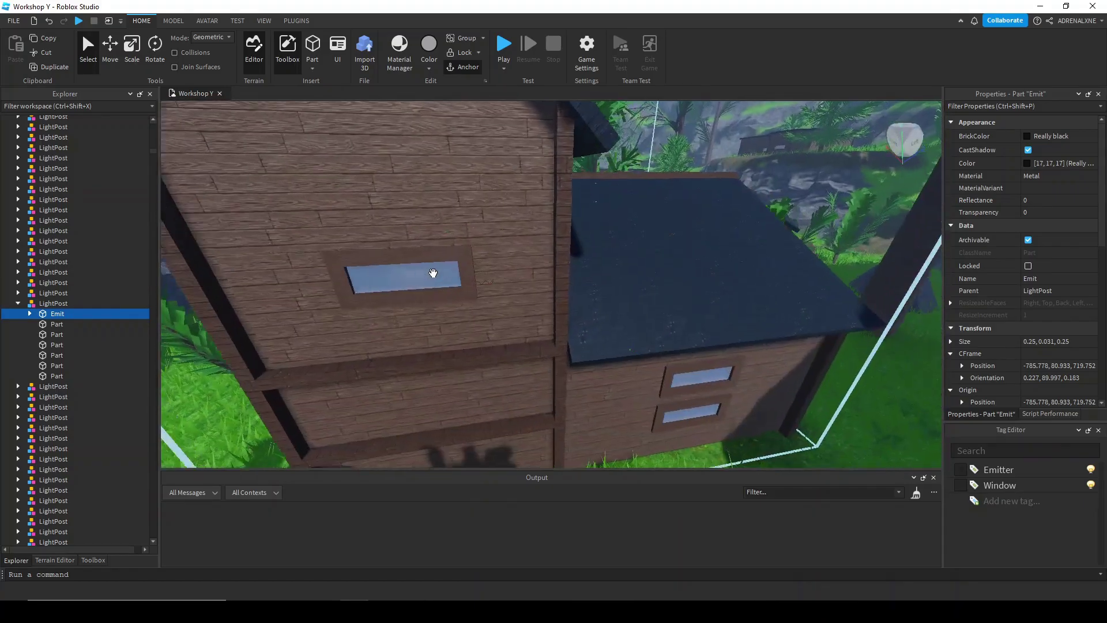
{"action": "scroll", "coordinate": [380, 225], "scroll_direction": "up", "scroll_amount": 2}
{"action": "left_click", "coordinate": [373, 203]}
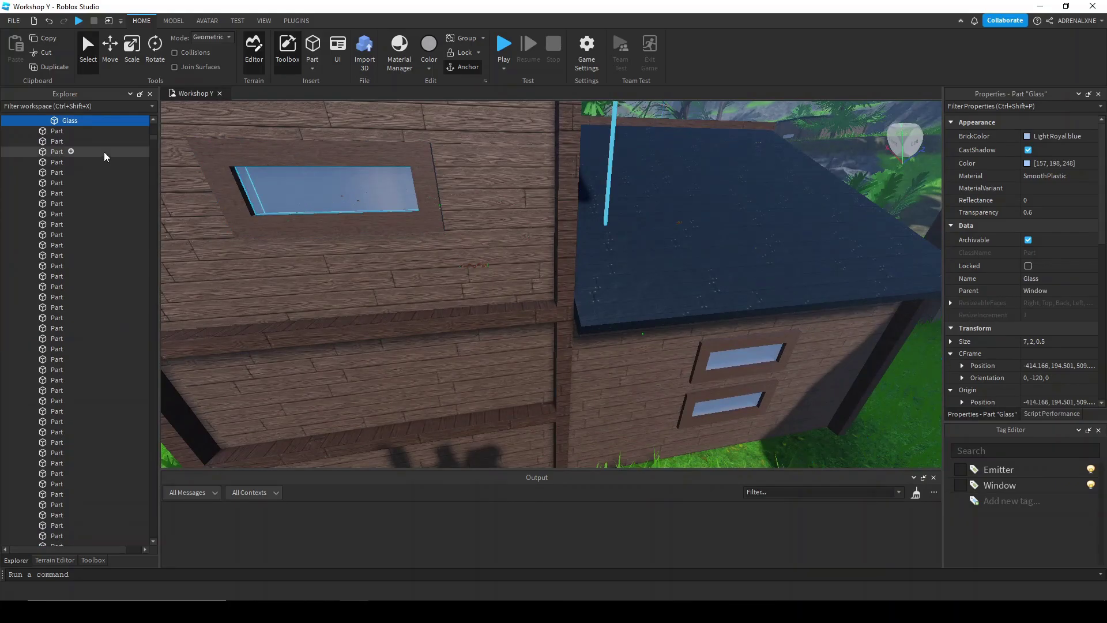
{"action": "scroll", "coordinate": [86, 167], "scroll_direction": "up", "scroll_amount": 3}
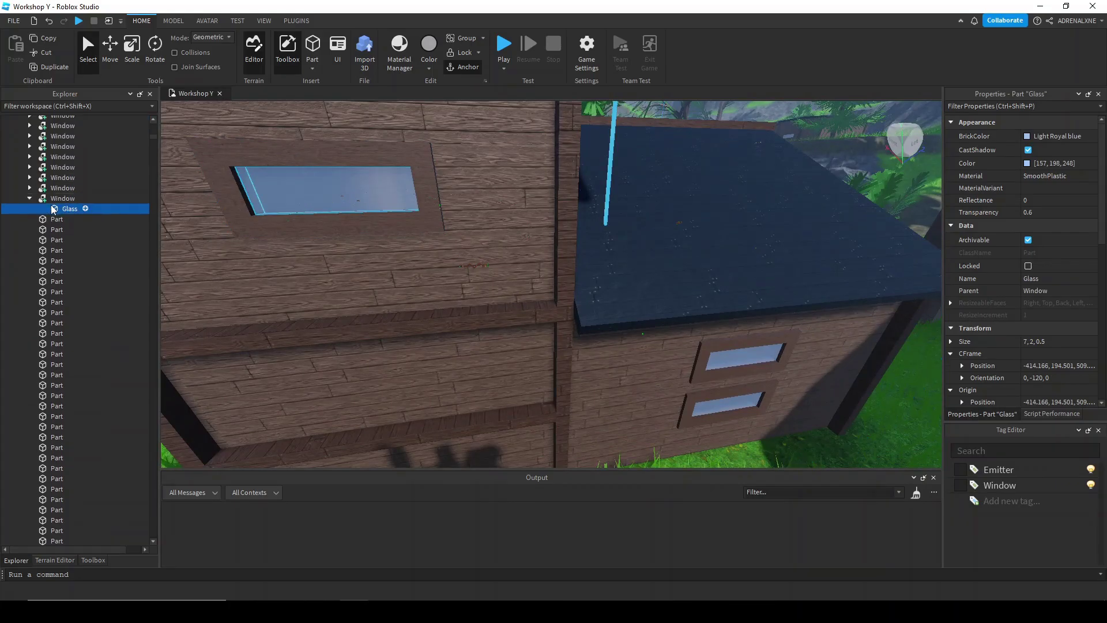
{"action": "scroll", "coordinate": [272, 203], "scroll_direction": "down", "scroll_amount": 10}
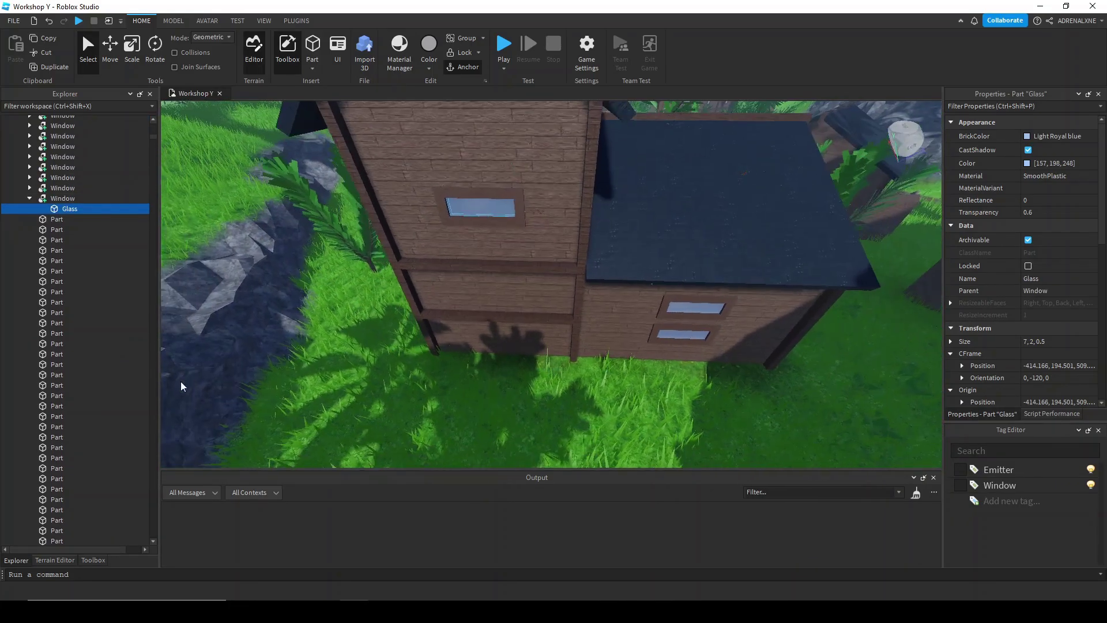
{"action": "scroll", "coordinate": [104, 271], "scroll_direction": "up", "scroll_amount": 2}
{"action": "scroll", "coordinate": [139, 156], "scroll_direction": "up", "scroll_amount": 5}
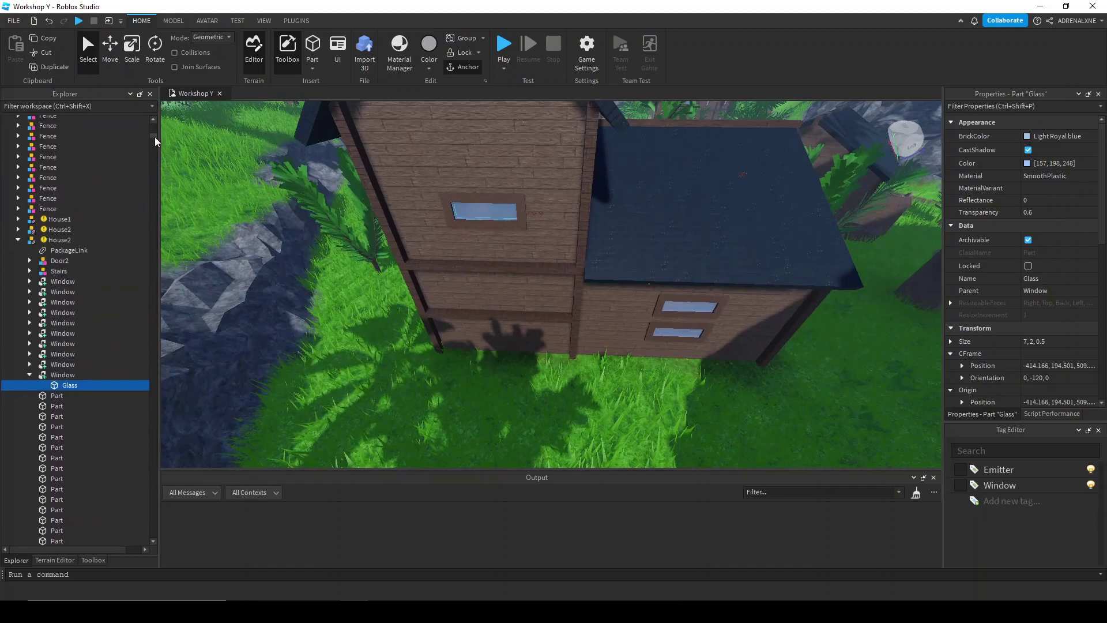
Step: Collapse the Workspace tree and insert a new Script into TestService
{"action": "left_click_drag", "start_coordinate": [154, 137], "coordinate": [153, 116]}
{"action": "left_click", "coordinate": [7, 120]}
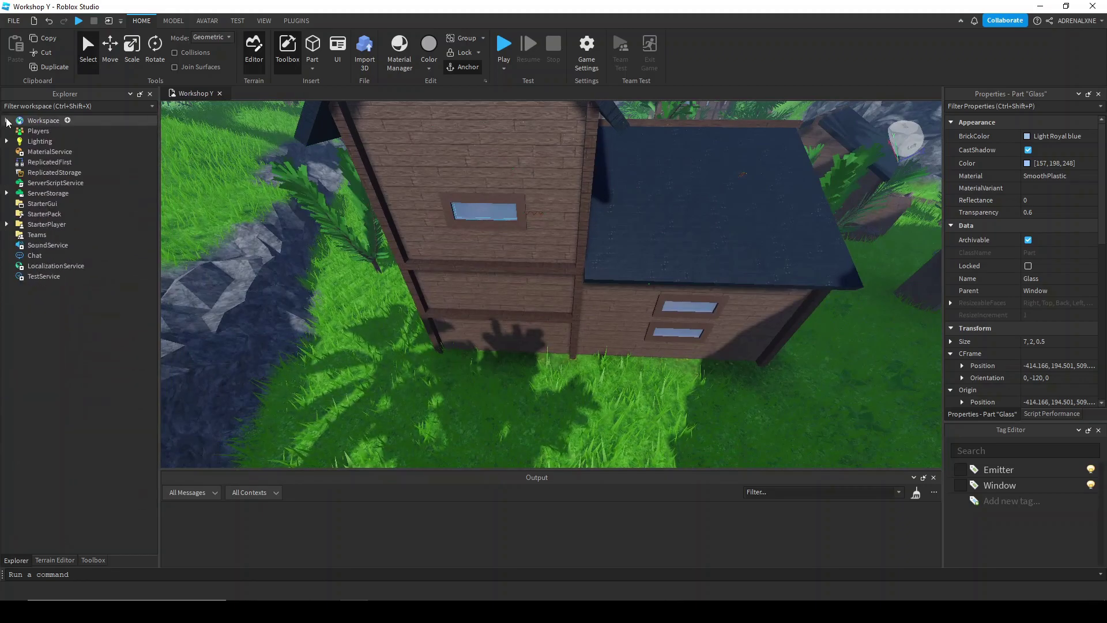
{"action": "right_click", "coordinate": [42, 276]}
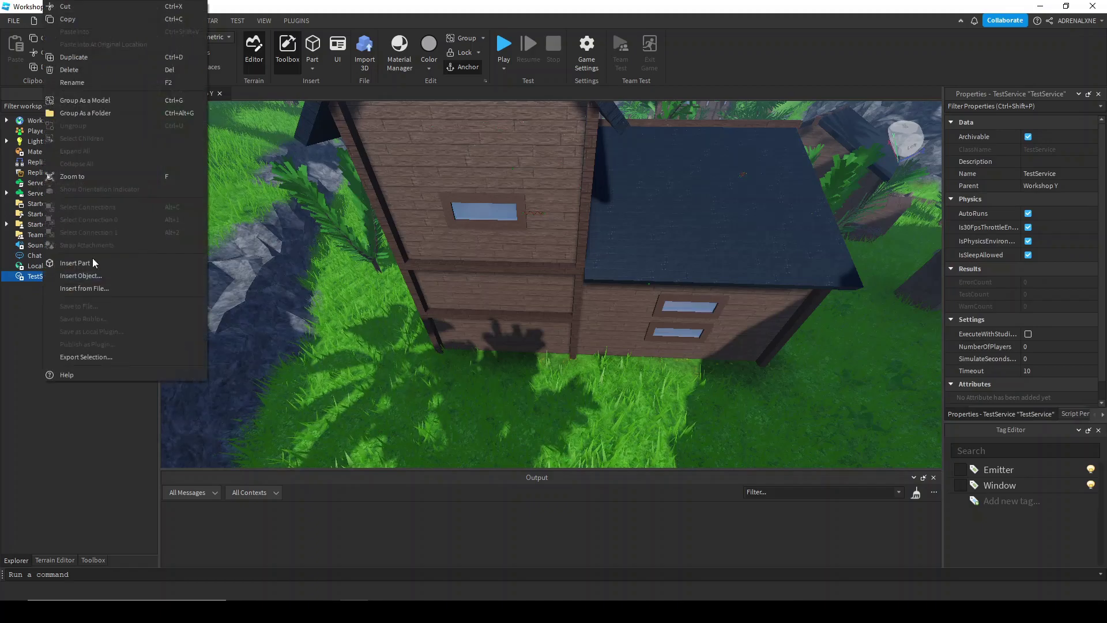
{"action": "left_click", "coordinate": [85, 276]}
{"action": "type", "text": "sc"}
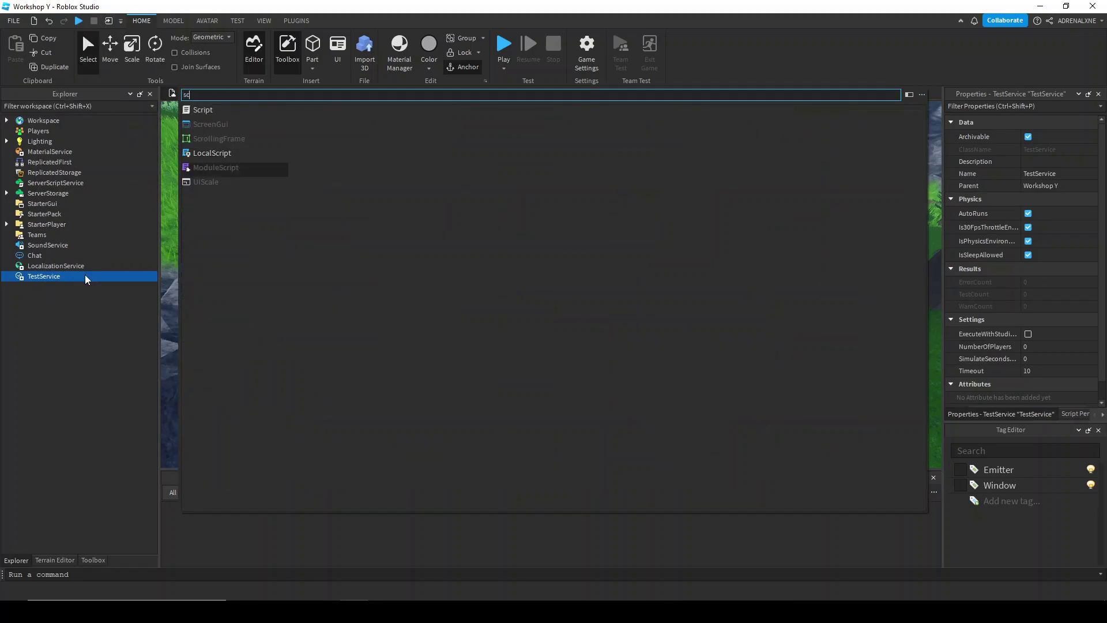
{"action": "left_click", "coordinate": [200, 111]}
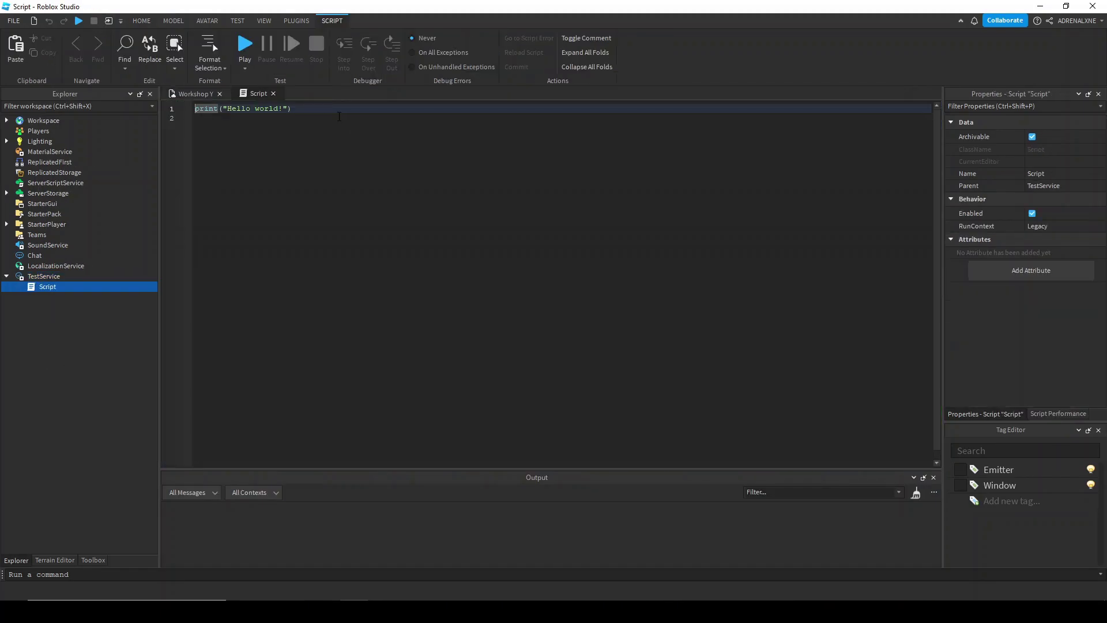
Step: Replace the script's default code with a for i, v loop over workspace:GetDescendants()
{"action": "left_click_drag", "start_coordinate": [293, 109], "coordinate": [185, 113]}
{"action": "type", "text": "f"}
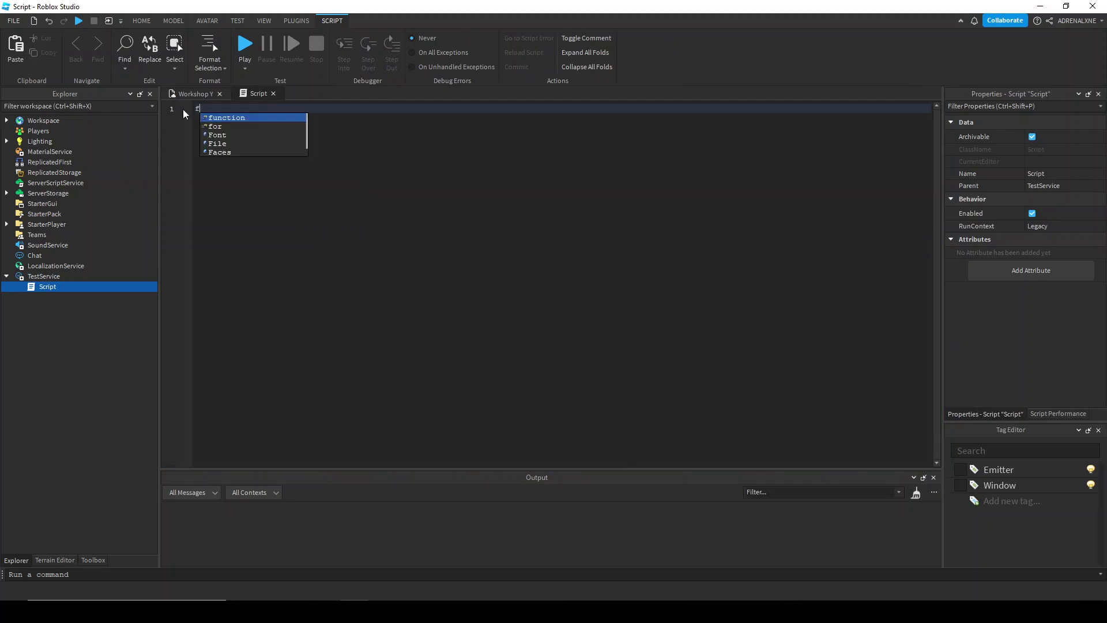
{"action": "type", "text": "or i, v in wor"}
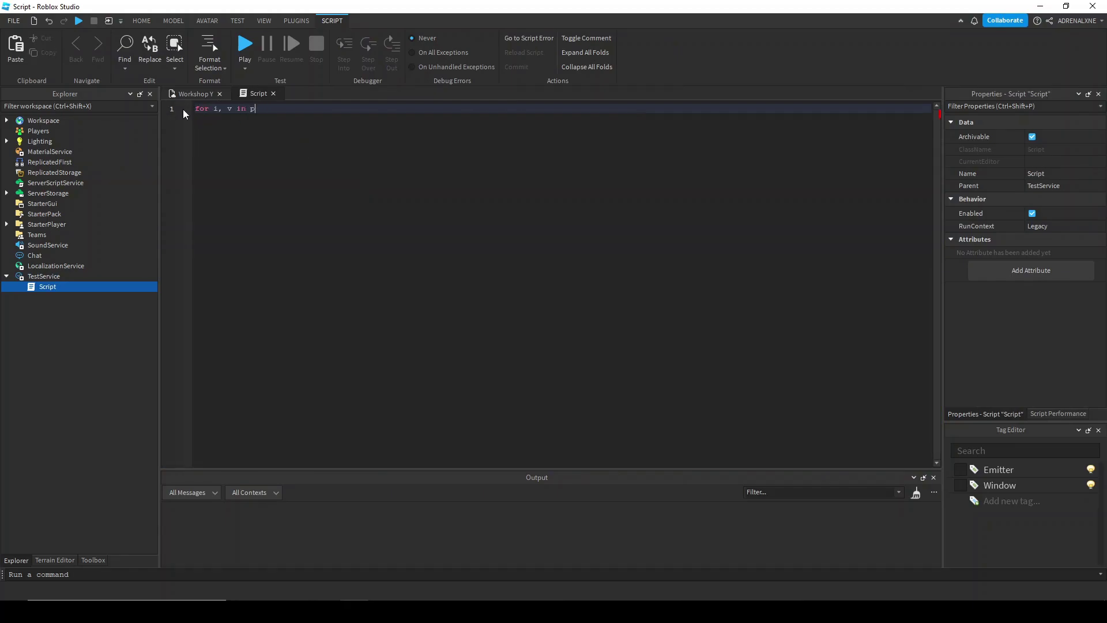
{"action": "type", "text": "kspace:GetDescendants() do"}
{"action": "key", "text": "Return"}
Step: Add an if branch for v.Name == 'Emit' and an elseif branch for v.Name == 'Glass' inside the loop
{"action": "type", "text": "if (v.Name == 'Emit"}
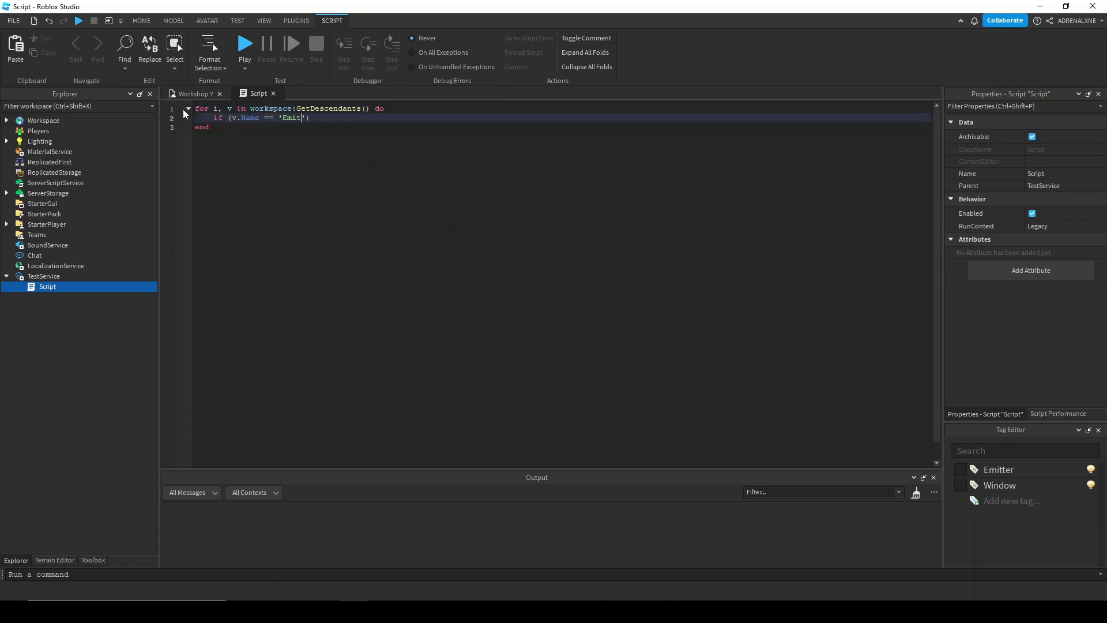
{"action": "key", "text": "Return"}
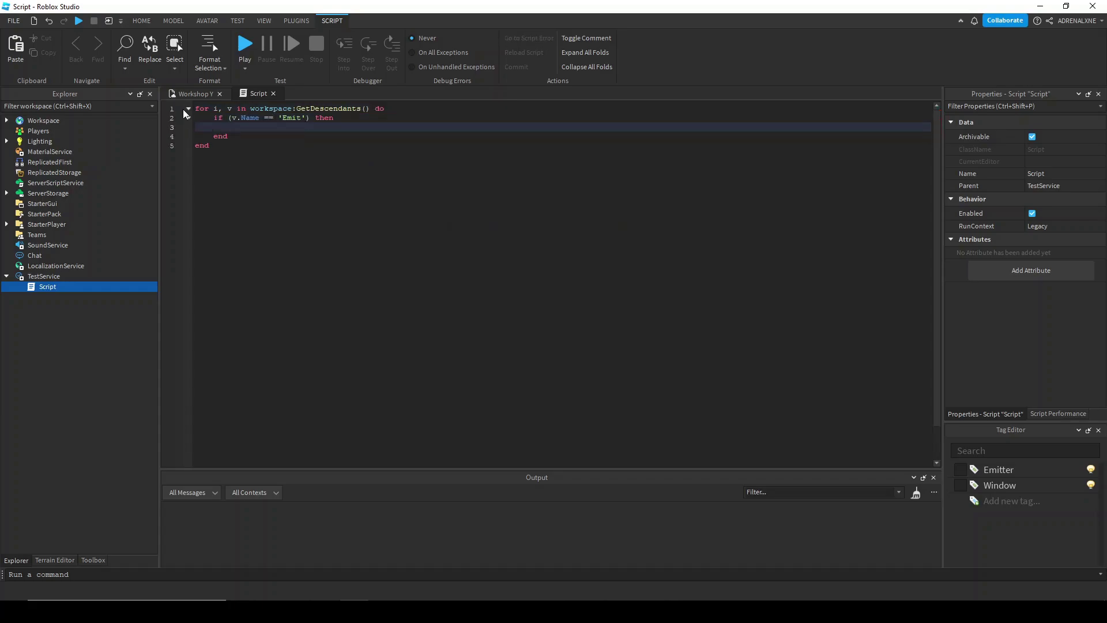
{"action": "key", "text": "Return"}
{"action": "type", "text": "elseif"}
{"action": "key", "text": "Return"}
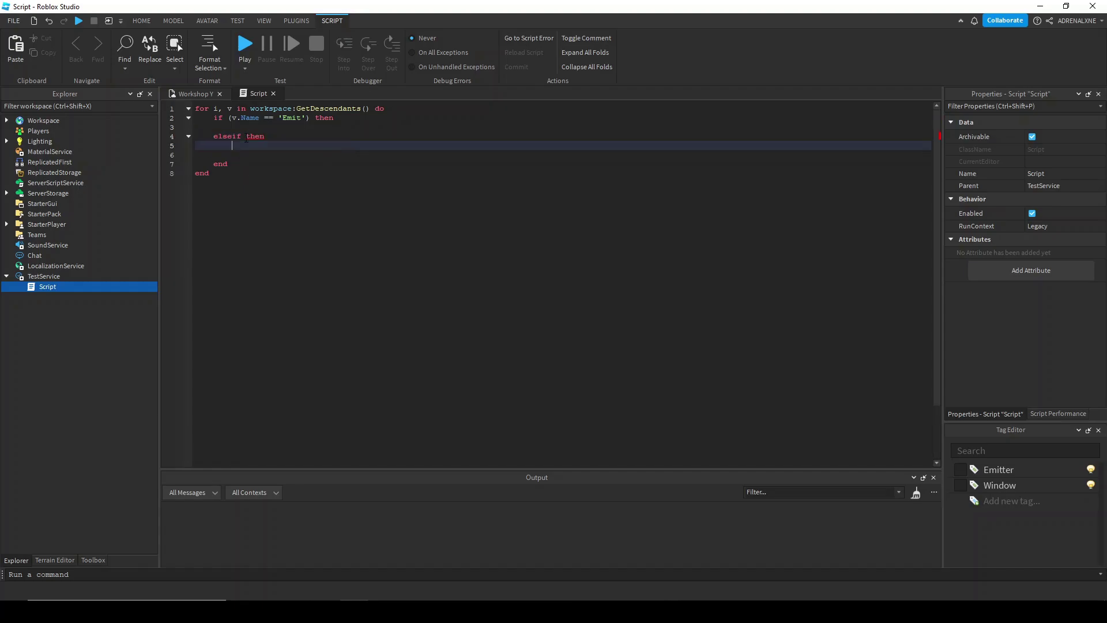
{"action": "left_click", "coordinate": [245, 136]}
{"action": "type", "text": "v.Name == 'Glass'"}
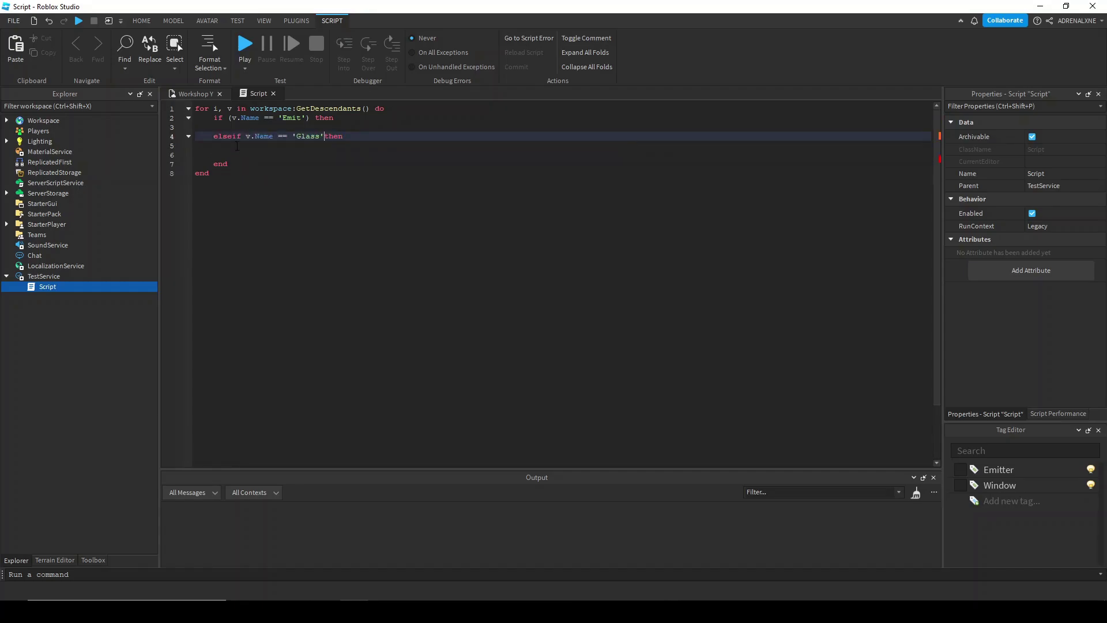
Step: In the 'Emit' branch, write game:GetService('CollectionService'):AddTag(v, 'Emitter')
{"action": "left_click", "coordinate": [245, 148]}
{"action": "key", "text": "Up"}
{"action": "key", "text": "Up"}
{"action": "type", "text": "game"}
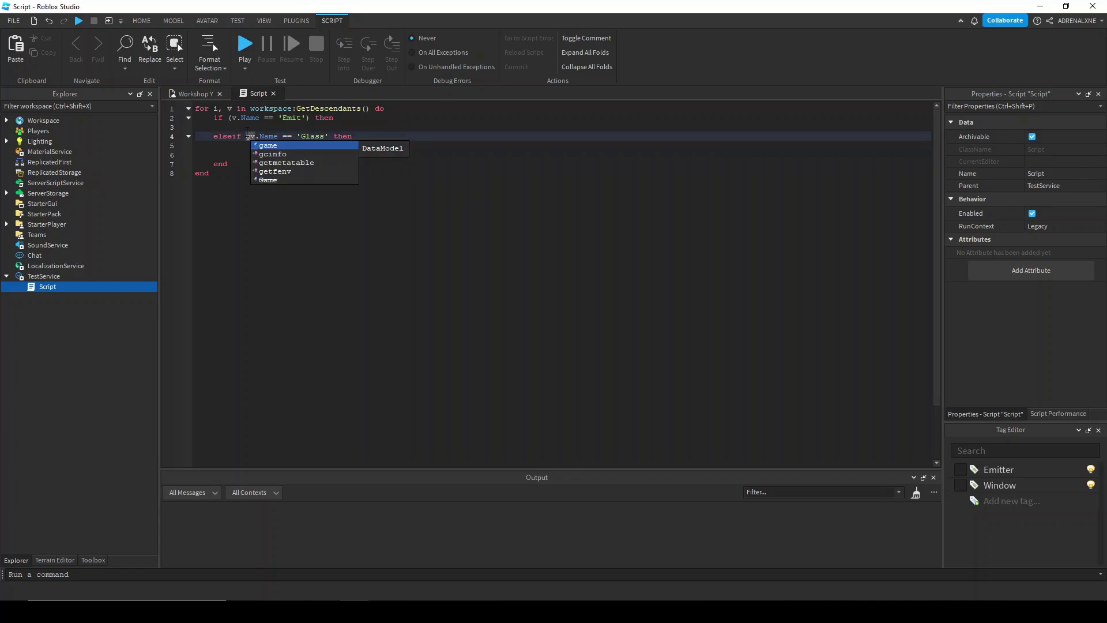
{"action": "type", "text": ":GetService('CollectionService')"}
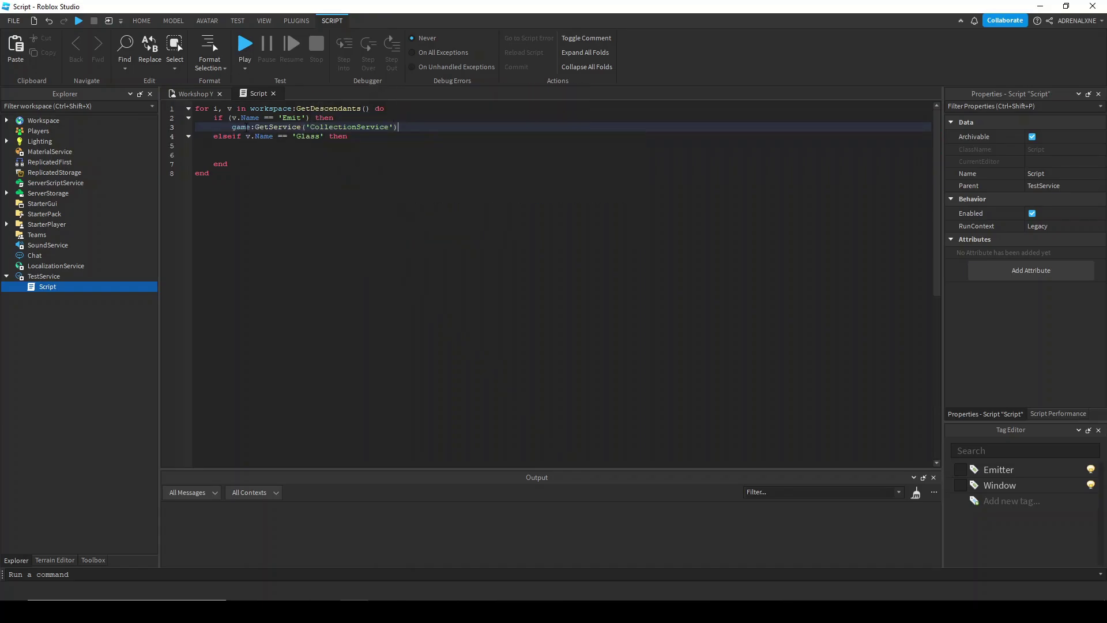
{"action": "type", "text": ":AddTag(v, 'Em"}
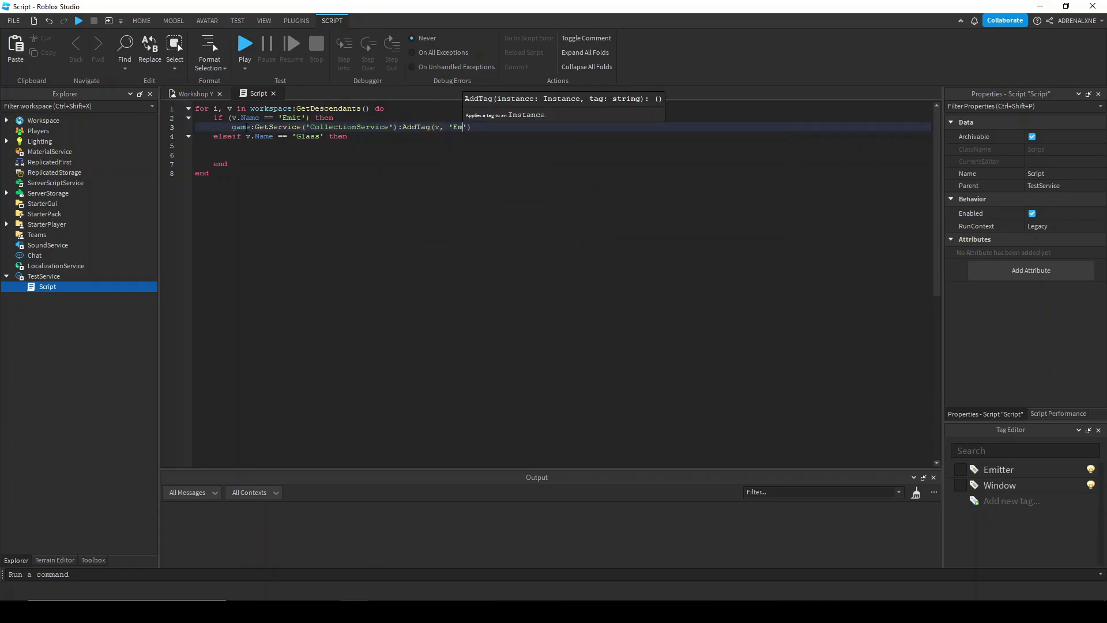
Step: In the 'Glass' branch, write game:GetService('CollectionService'):AddTag(v, 'Window')
{"action": "key", "text": "Down"}
{"action": "key", "text": "Down"}
{"action": "type", "text": "game:GetService('CollectionService'"}
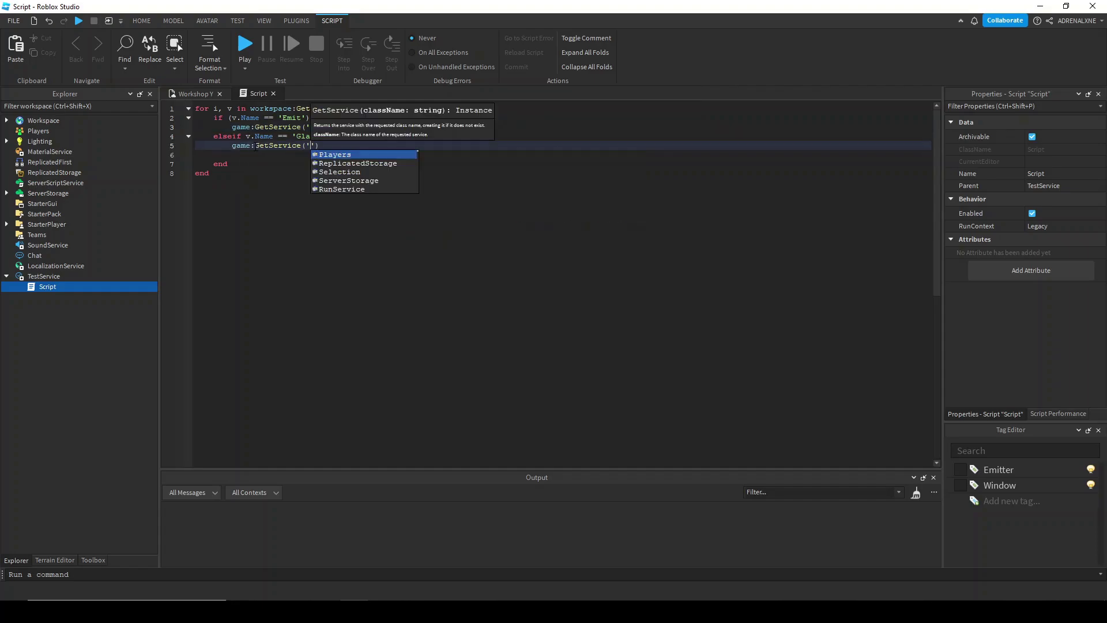
{"action": "type", "text": "):AddTag(v, "}
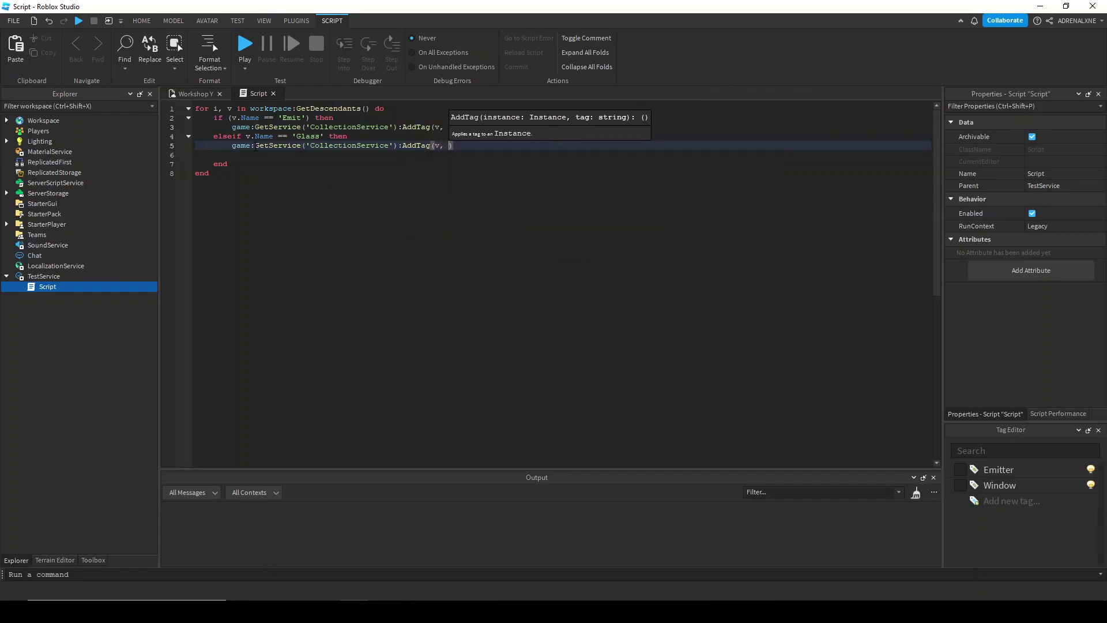
{"action": "type", "text": "'Window"}
{"action": "left_click", "coordinate": [258, 155]}
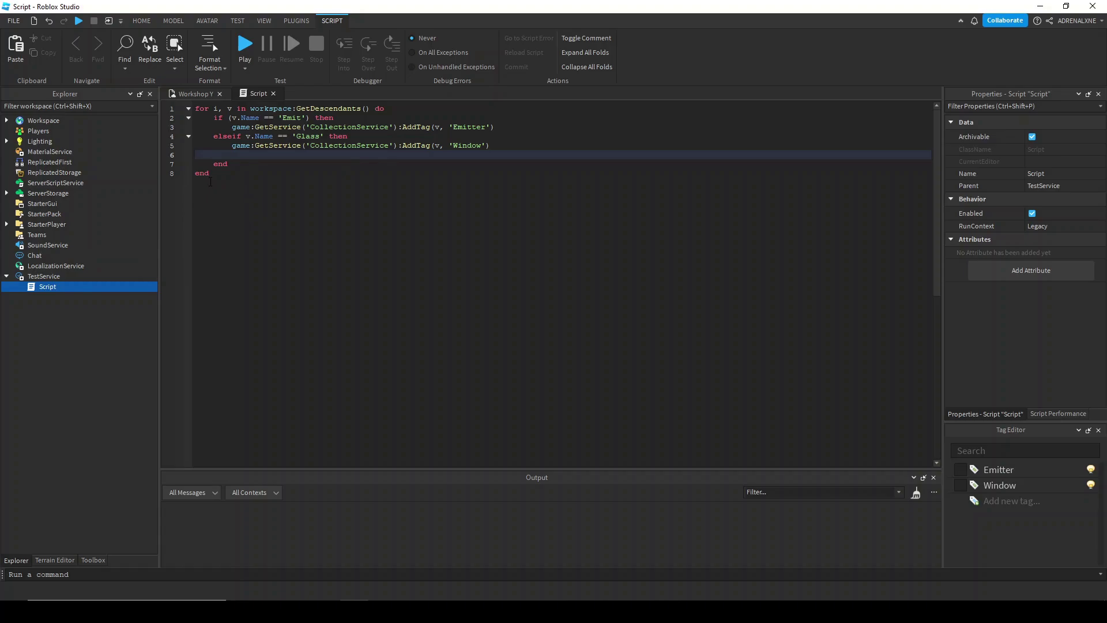
Step: Copy the whole tagging loop, run it as a studio command, and clear the output
{"action": "left_click_drag", "start_coordinate": [209, 173], "coordinate": [195, 108]}
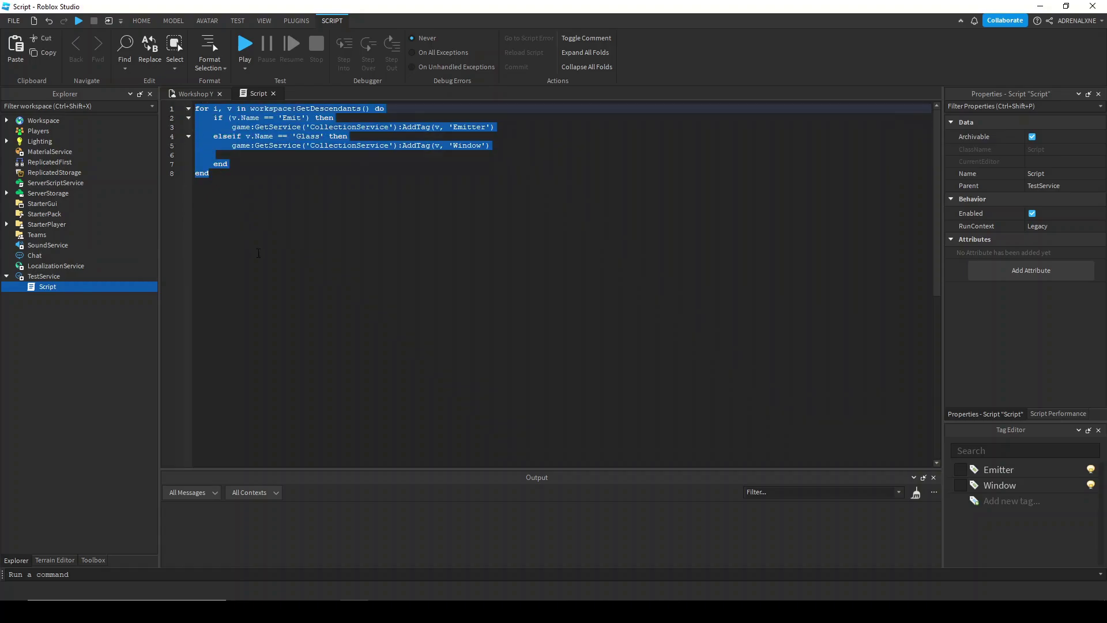
{"action": "left_click", "coordinate": [226, 575]}
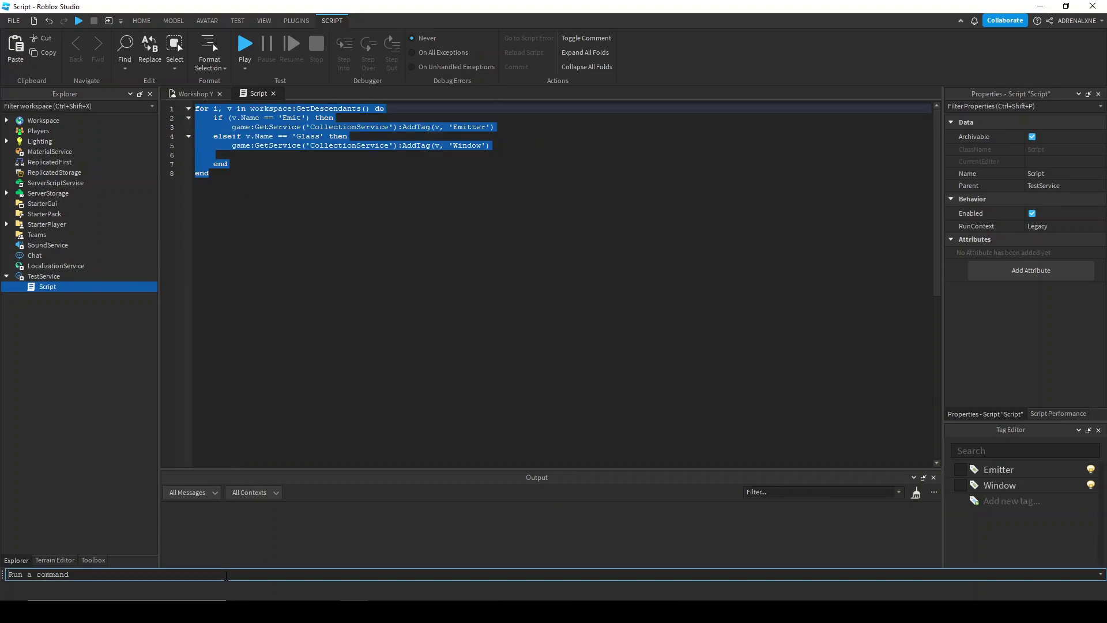
{"action": "key", "text": "Return"}
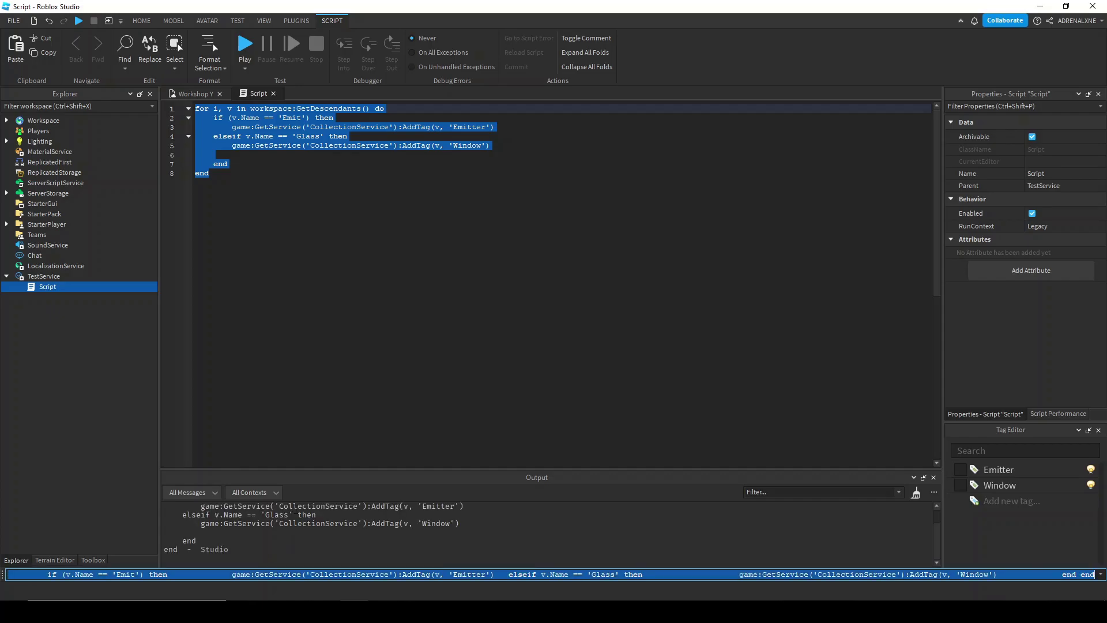
{"action": "left_click", "coordinate": [916, 494]}
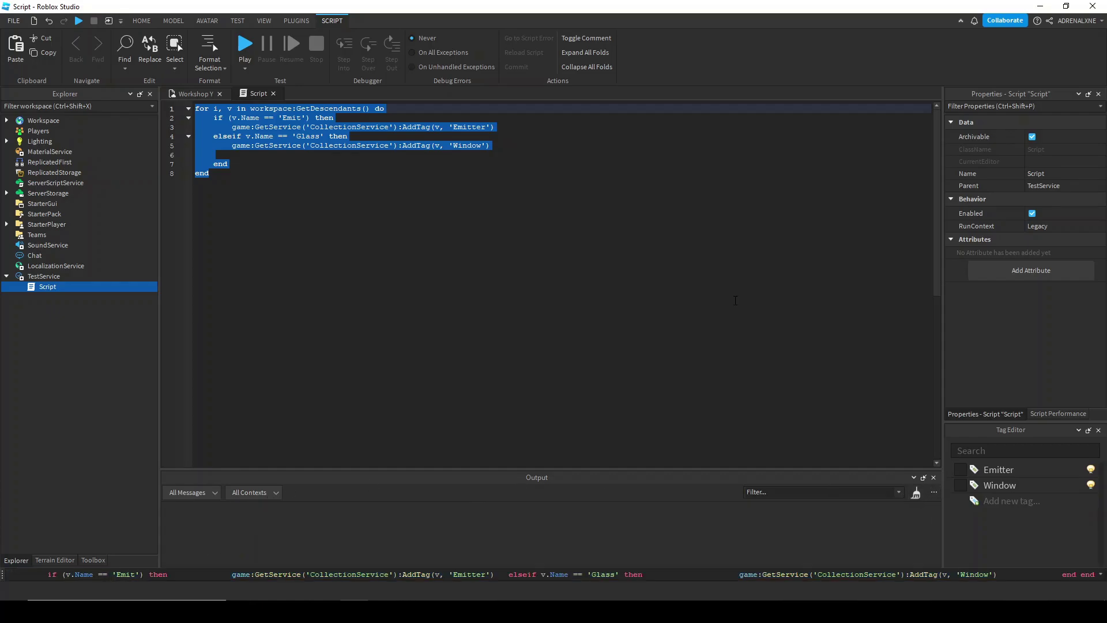
Step: Return to the map and check which tag is assigned to the house window's Glass part
{"action": "left_click", "coordinate": [194, 93]}
{"action": "scroll", "coordinate": [567, 195], "scroll_direction": "up", "scroll_amount": 5}
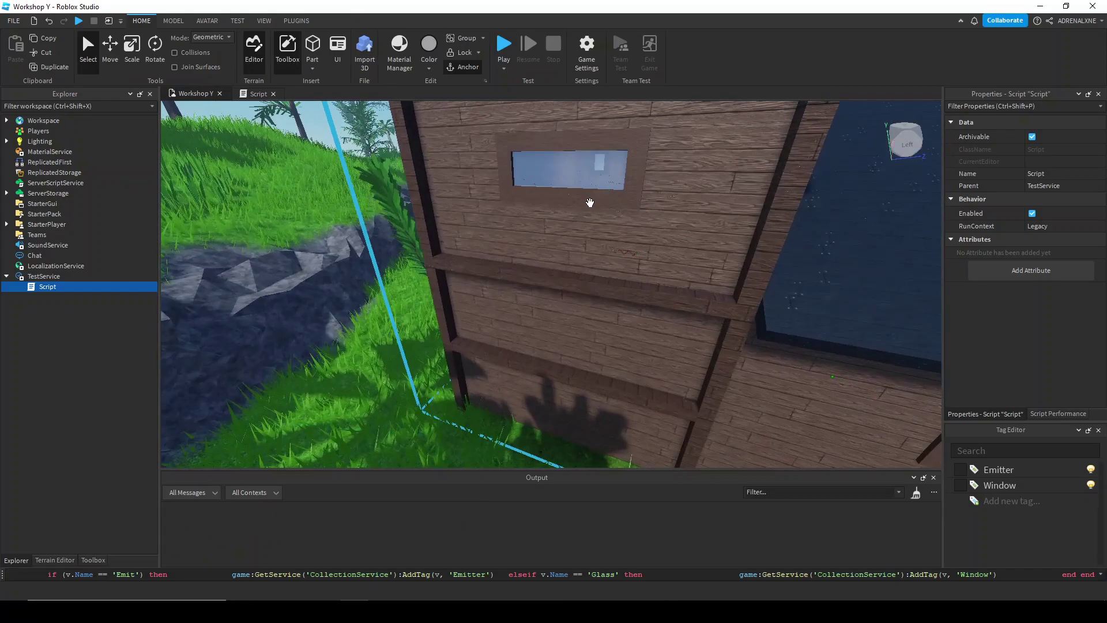
{"action": "left_click", "coordinate": [569, 176]}
{"action": "scroll", "coordinate": [548, 123], "scroll_direction": "up", "scroll_amount": 1}
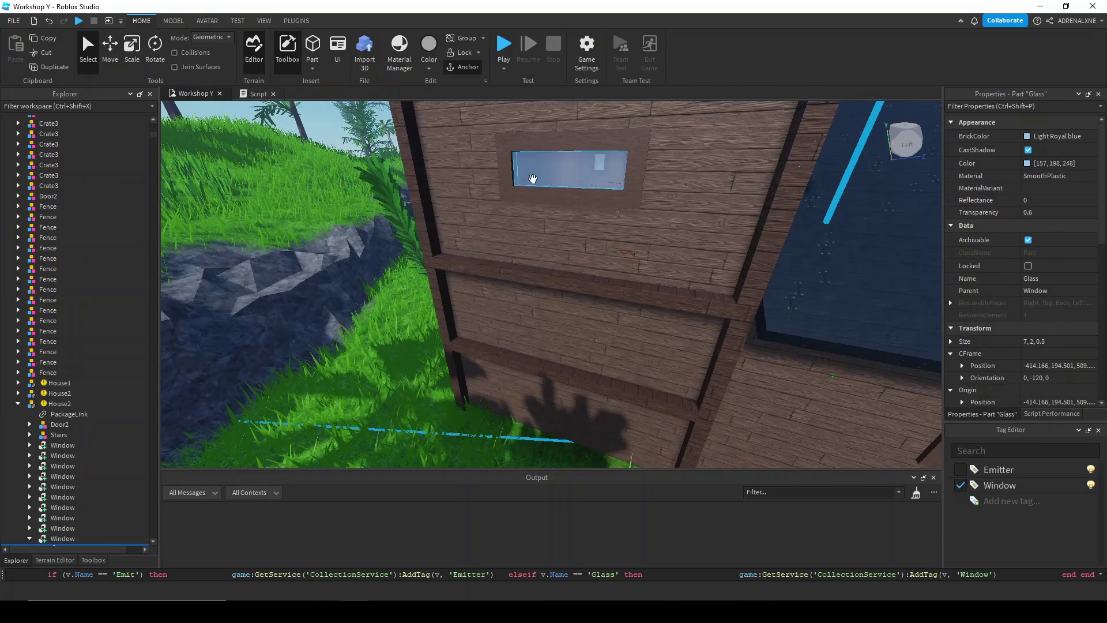
Step: Check which tag is assigned to the Emit part of a torch near the house
{"action": "right_click_drag", "start_coordinate": [909, 443], "coordinate": [553, 232]}
{"action": "key", "text": "w"}
{"action": "key", "text": "w"}
{"action": "scroll", "coordinate": [530, 233], "scroll_direction": "up", "scroll_amount": 3}
{"action": "scroll", "coordinate": [535, 233], "scroll_direction": "up", "scroll_amount": 4}
{"action": "left_click", "coordinate": [542, 223]}
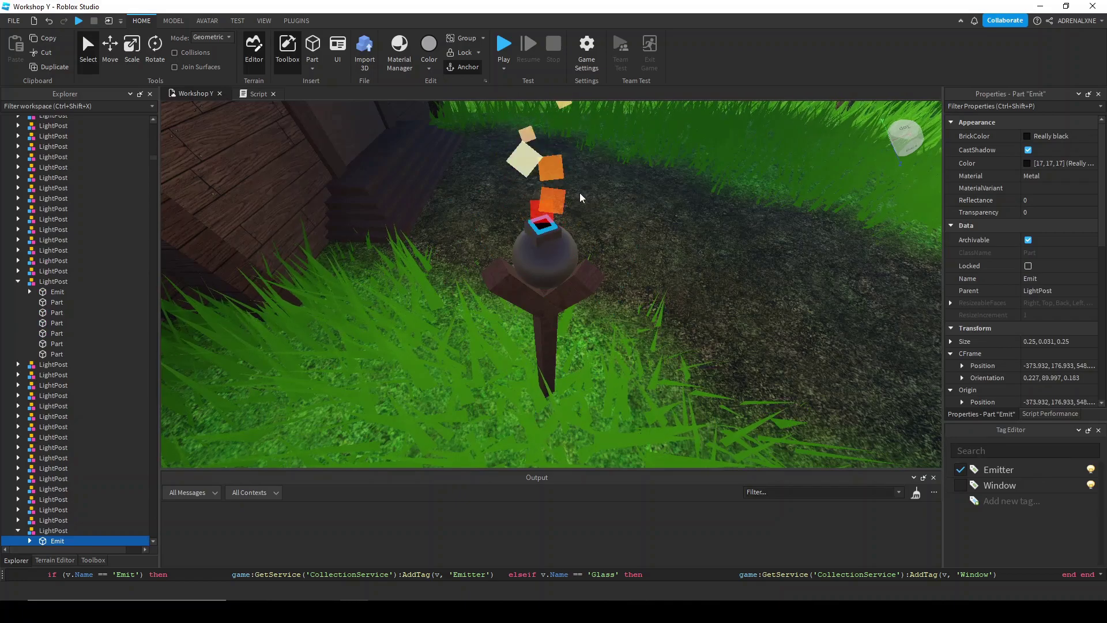
Step: Delete the tagging script from TestService
{"action": "right_click_drag", "start_coordinate": [581, 185], "coordinate": [148, 234]}
{"action": "scroll", "coordinate": [582, 182], "scroll_direction": "down", "scroll_amount": 5}
{"action": "scroll", "coordinate": [30, 184], "scroll_direction": "up", "scroll_amount": 15}
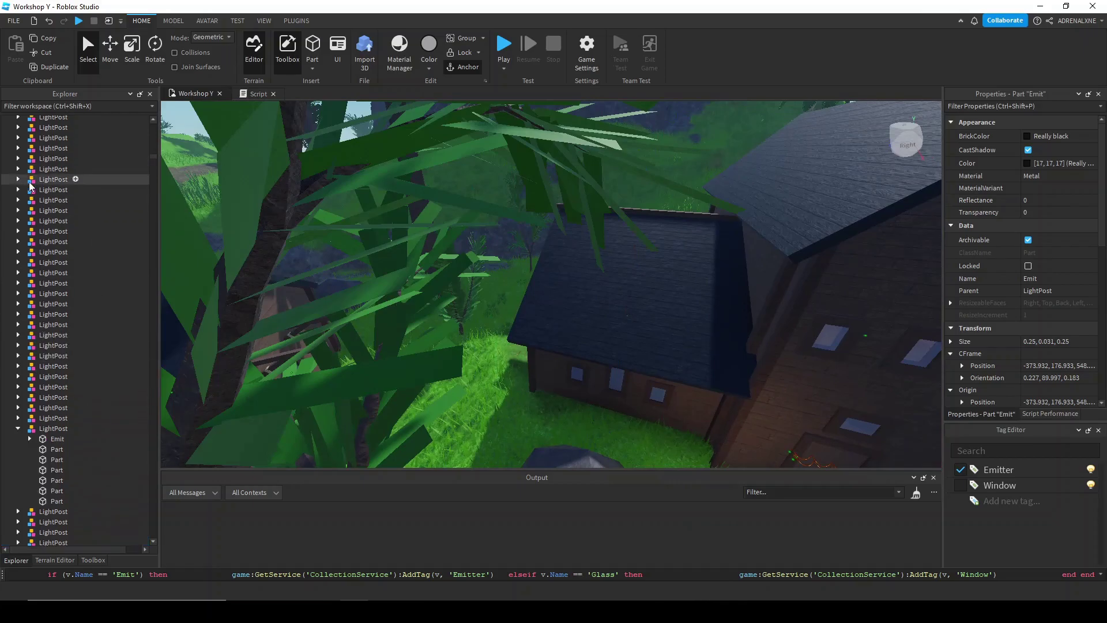
{"action": "left_click_drag", "start_coordinate": [154, 151], "coordinate": [155, 123]}
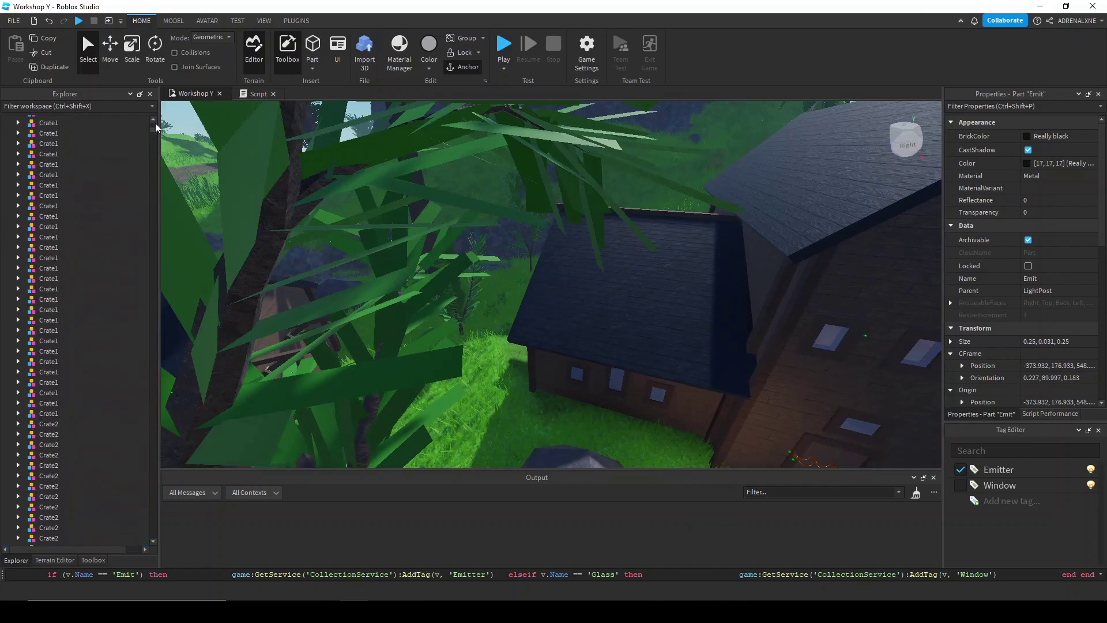
{"action": "left_click", "coordinate": [7, 121]}
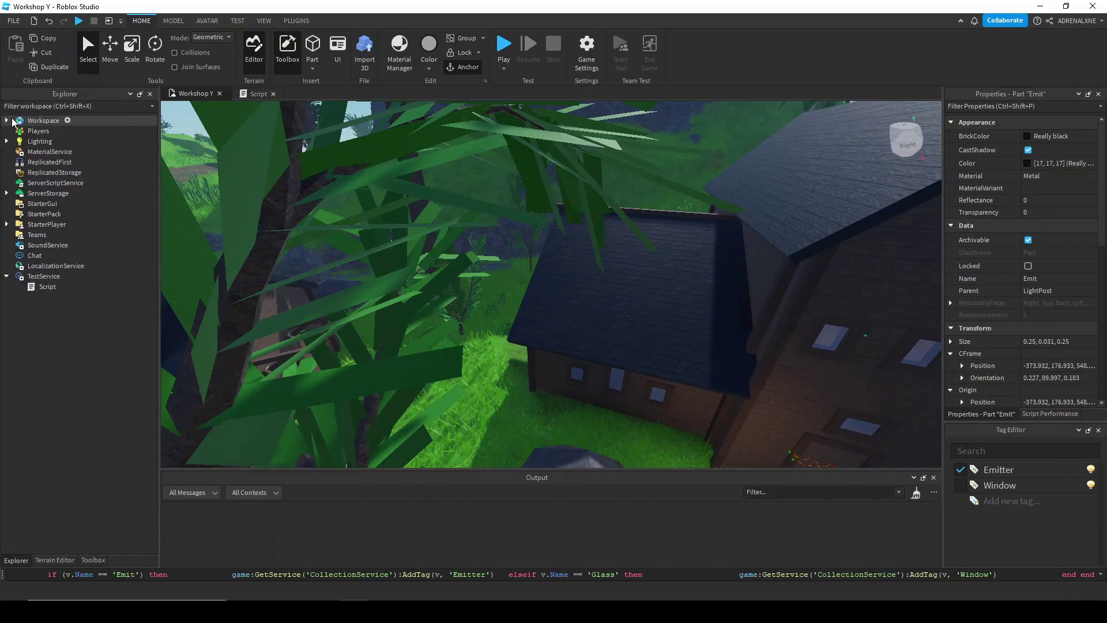
{"action": "left_click", "coordinate": [31, 287]}
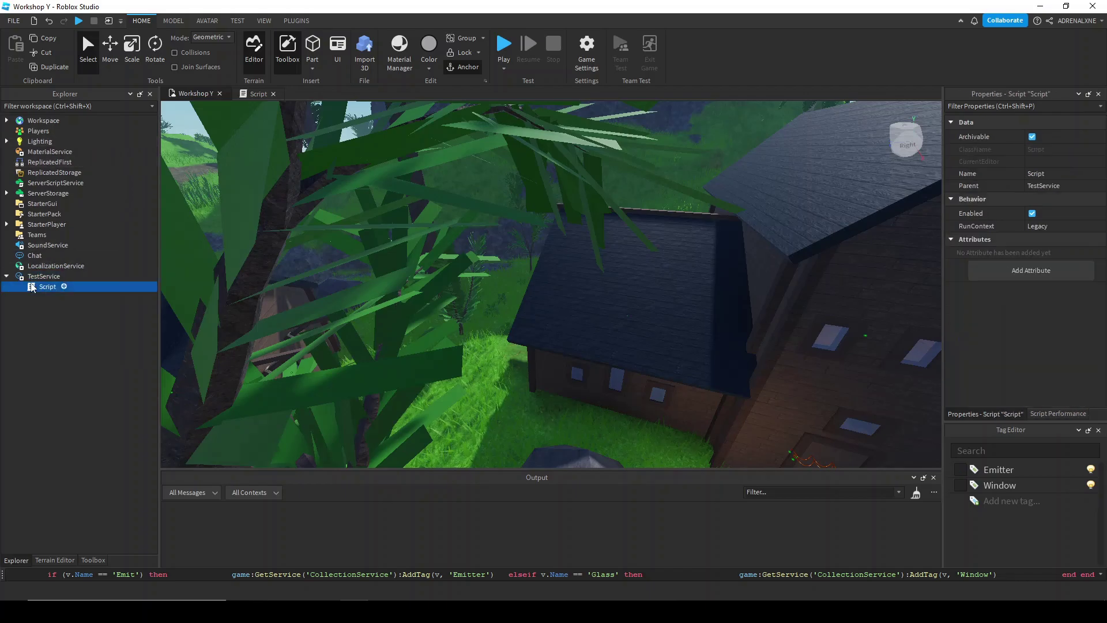
{"action": "key", "text": "Delete"}
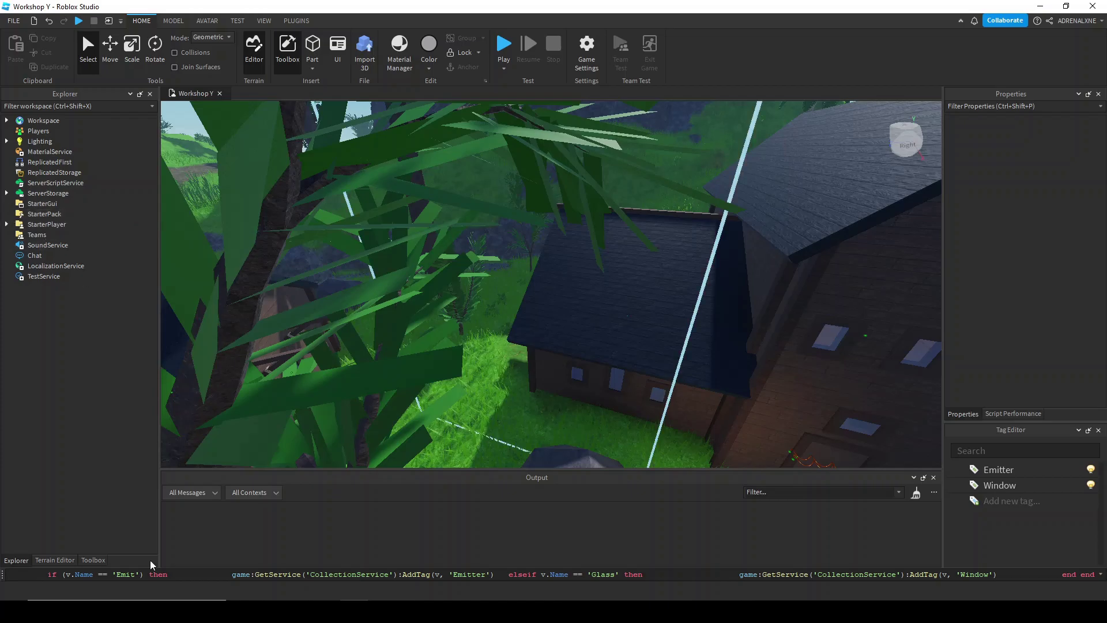
Step: Insert the CullingService module from the saved models and move it from Workspace into ReplicatedStorage
{"action": "left_click", "coordinate": [93, 560]}
{"action": "left_click", "coordinate": [27, 183]}
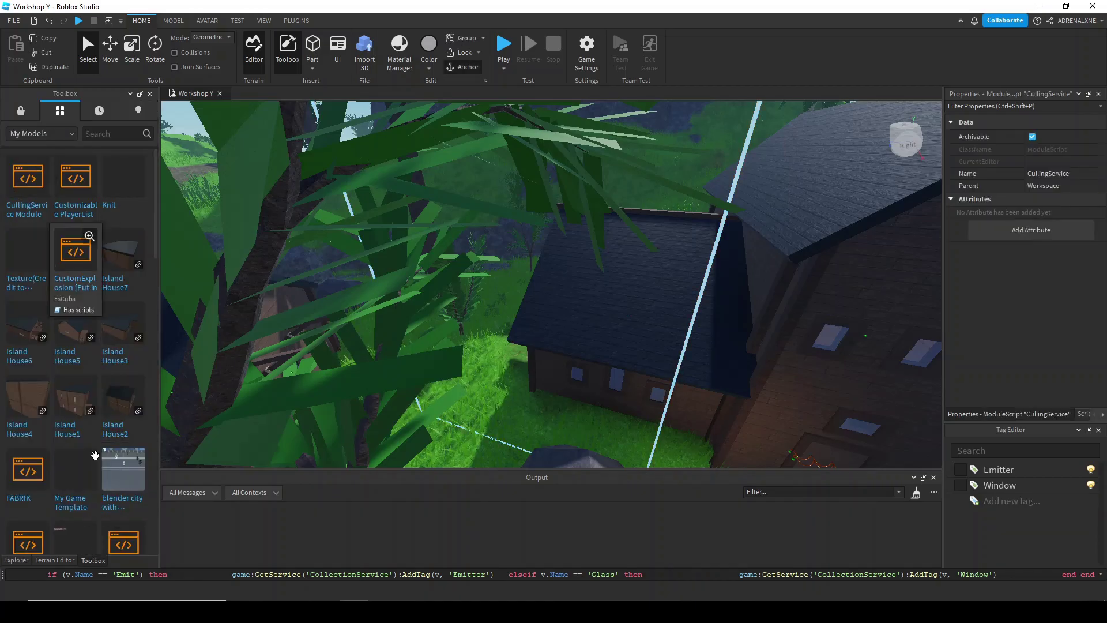
{"action": "left_click", "coordinate": [16, 560]}
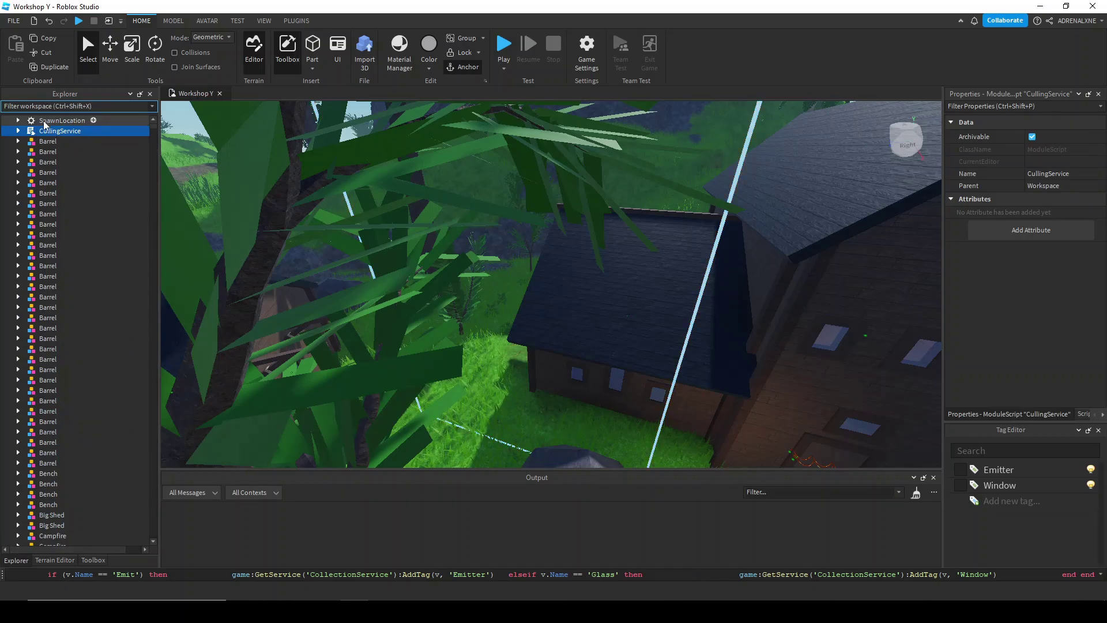
{"action": "key", "text": "ctrl+x"}
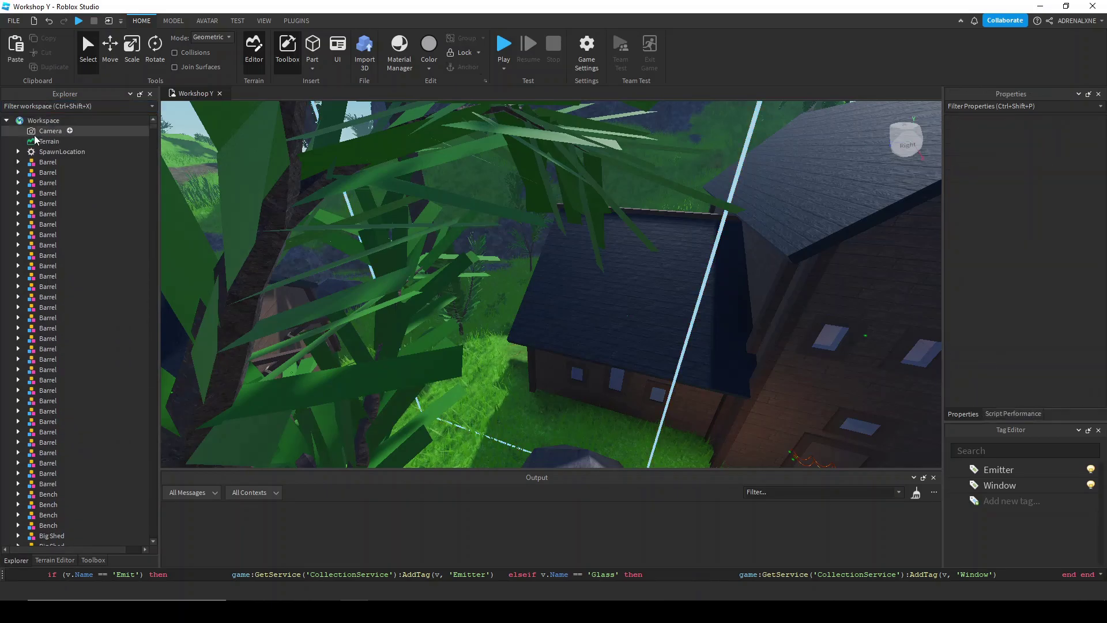
{"action": "left_click", "coordinate": [6, 120]}
{"action": "left_click", "coordinate": [49, 173]}
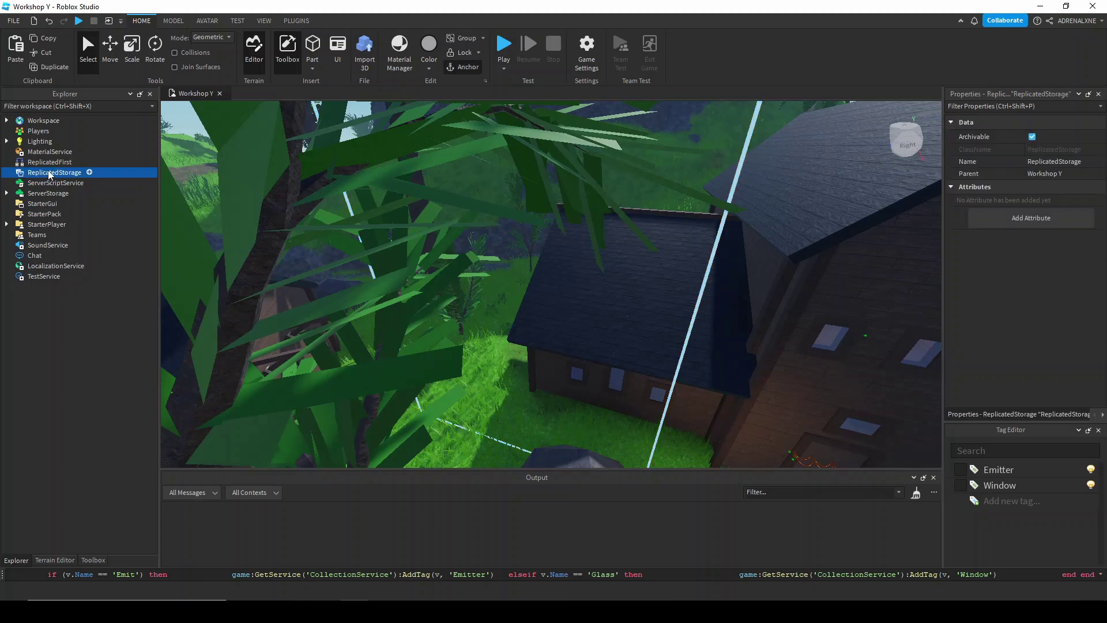
{"action": "key", "text": "ctrl+shift+v"}
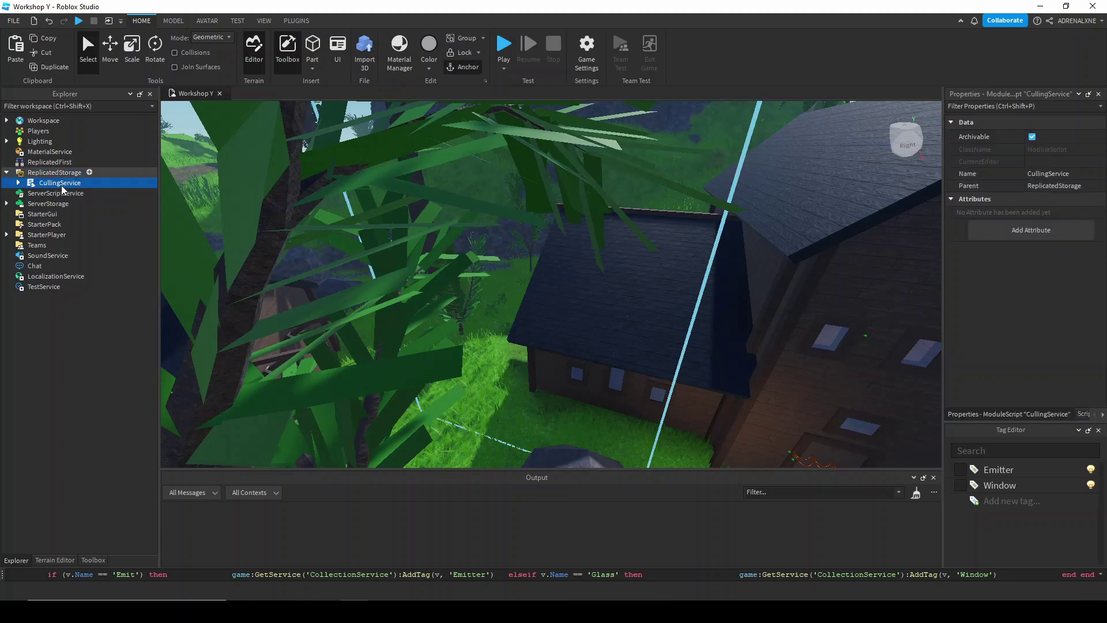
Step: Add a LocalScript to StarterPlayerScripts and name it Culler
{"action": "left_click", "coordinate": [6, 235]}
{"action": "left_click", "coordinate": [115, 255]}
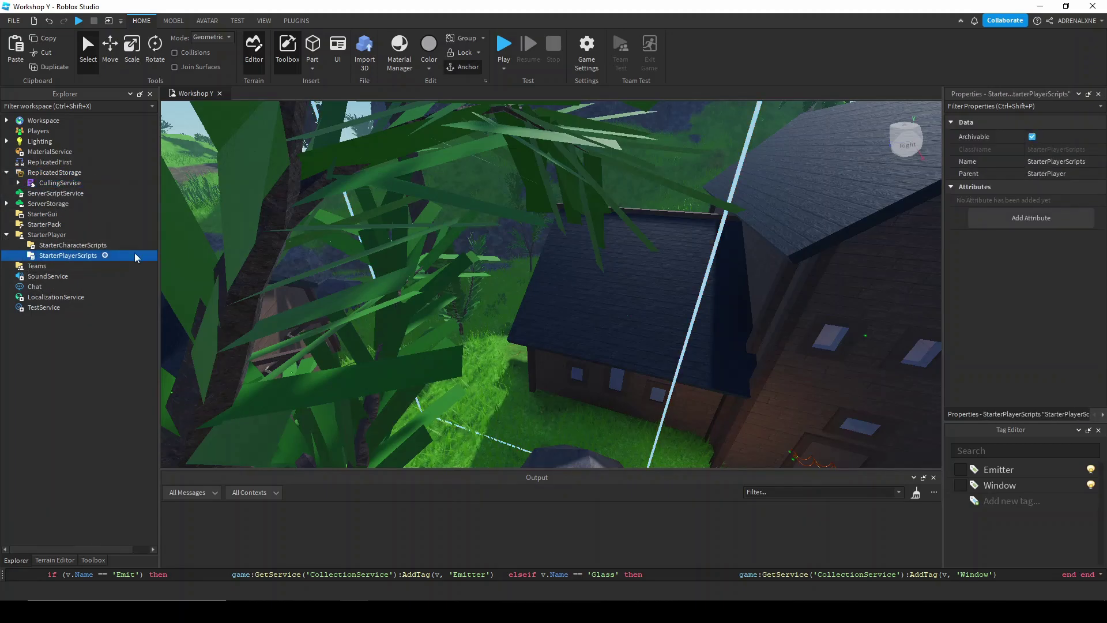
{"action": "left_click", "coordinate": [105, 255]}
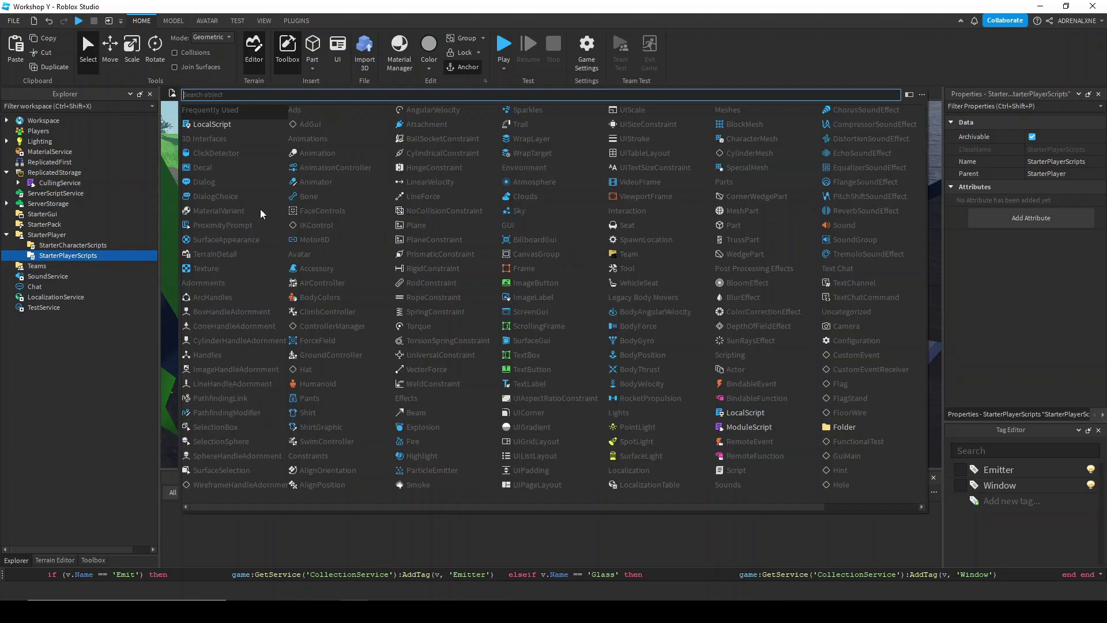
{"action": "left_click", "coordinate": [222, 124]}
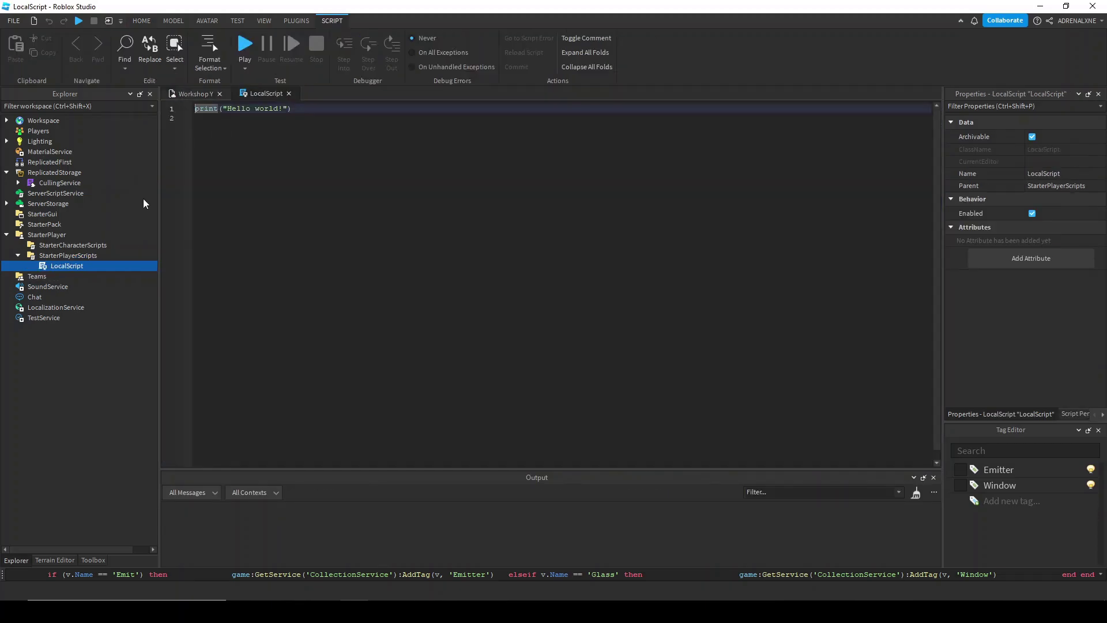
{"action": "left_click", "coordinate": [77, 268]}
{"action": "type", "text": "Culler"}
{"action": "key", "text": "Return"}
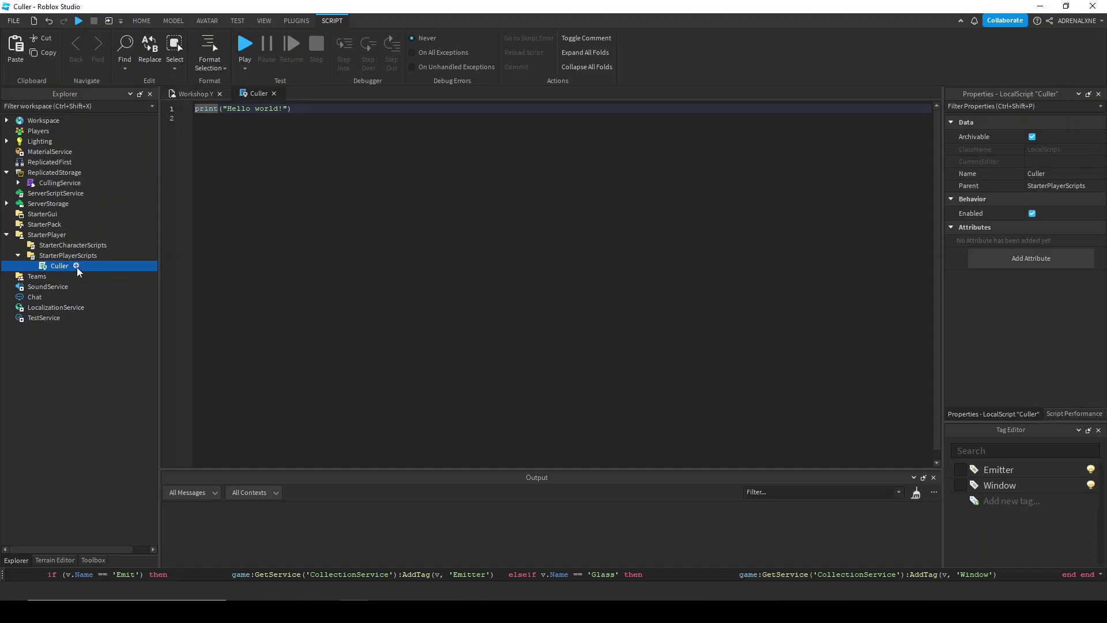
Step: Replace the default print line with local CS = require(game:GetService('ReplicatedStorage'):WaitForChild('CullingService'))
{"action": "left_click_drag", "start_coordinate": [298, 112], "coordinate": [168, 112]}
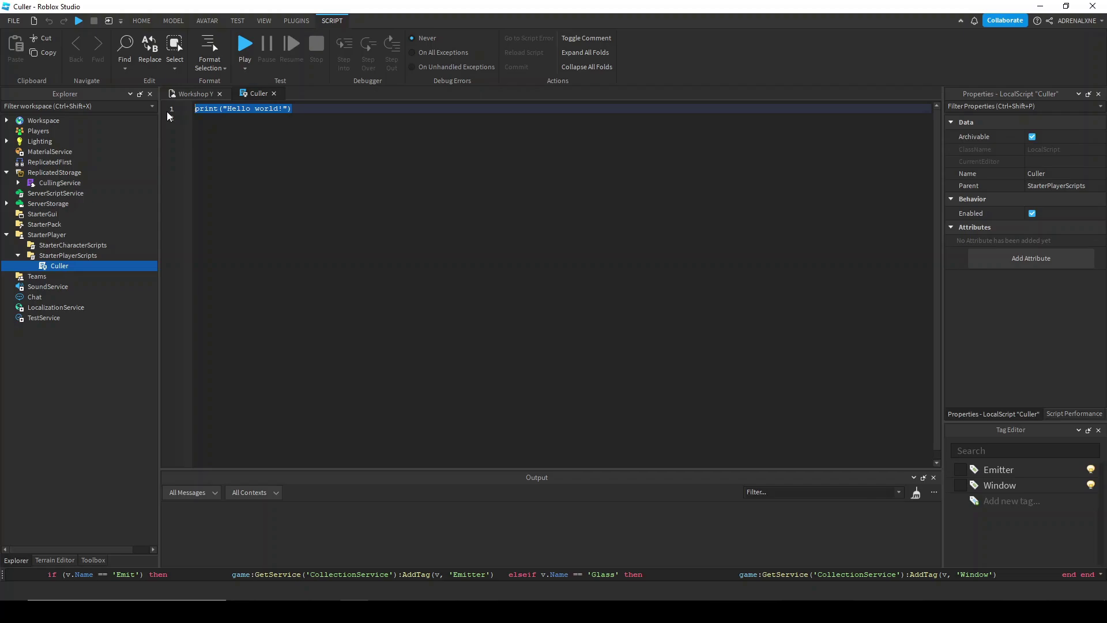
{"action": "type", "text": "local CS"}
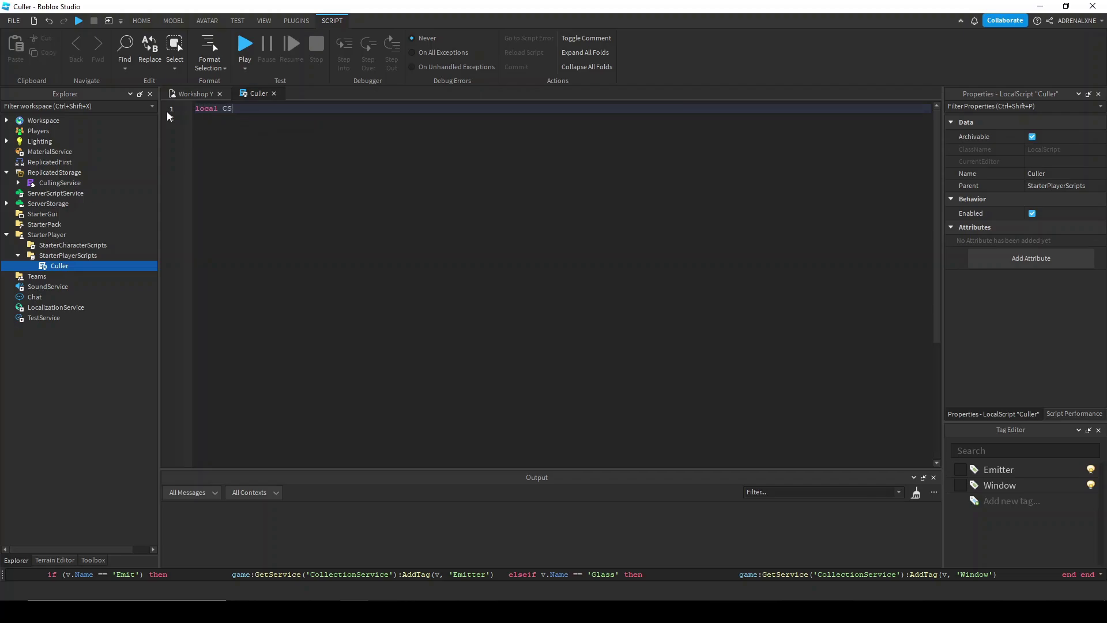
{"action": "type", "text": " = require(game:GetService('ReplicatedStorage')"}
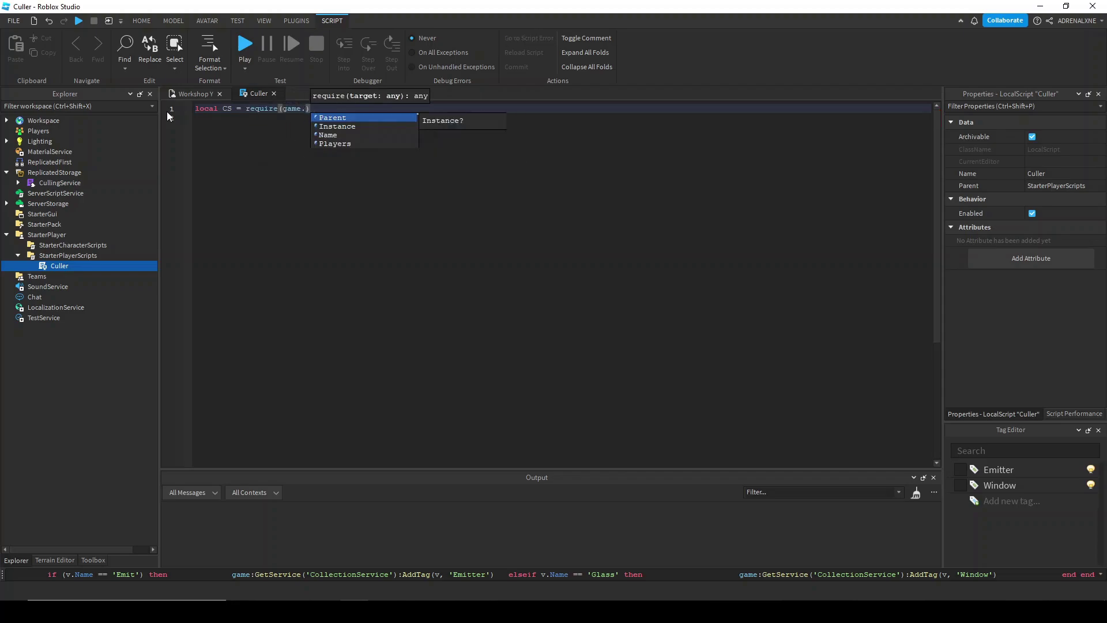
{"action": "type", "text": ":WaitForChild('CullingService')"}
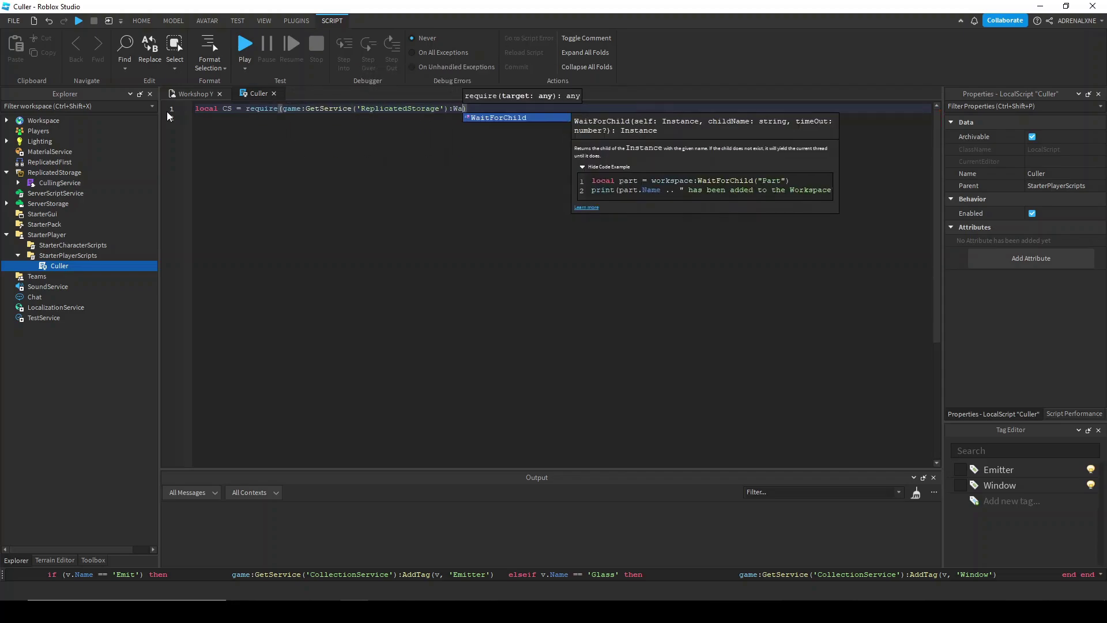
{"action": "key", "text": "Return"}
{"action": "key", "text": "Return"}
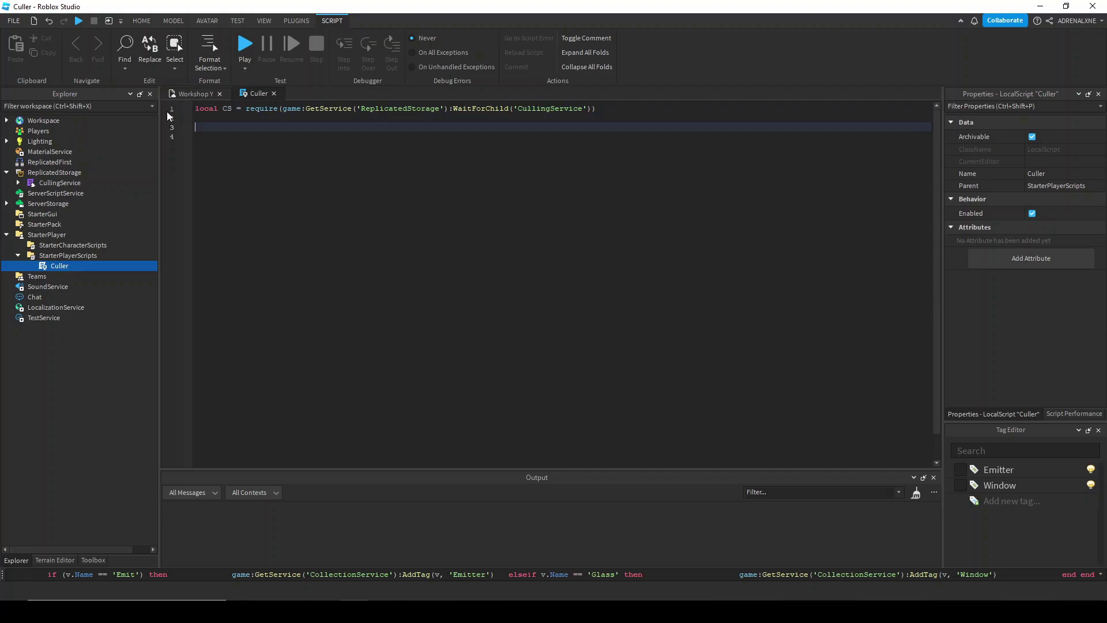
Step: Add an if not game:IsLoaded() block that calls game.Loaded:Wait()
{"action": "type", "text": "if not game:Is"}
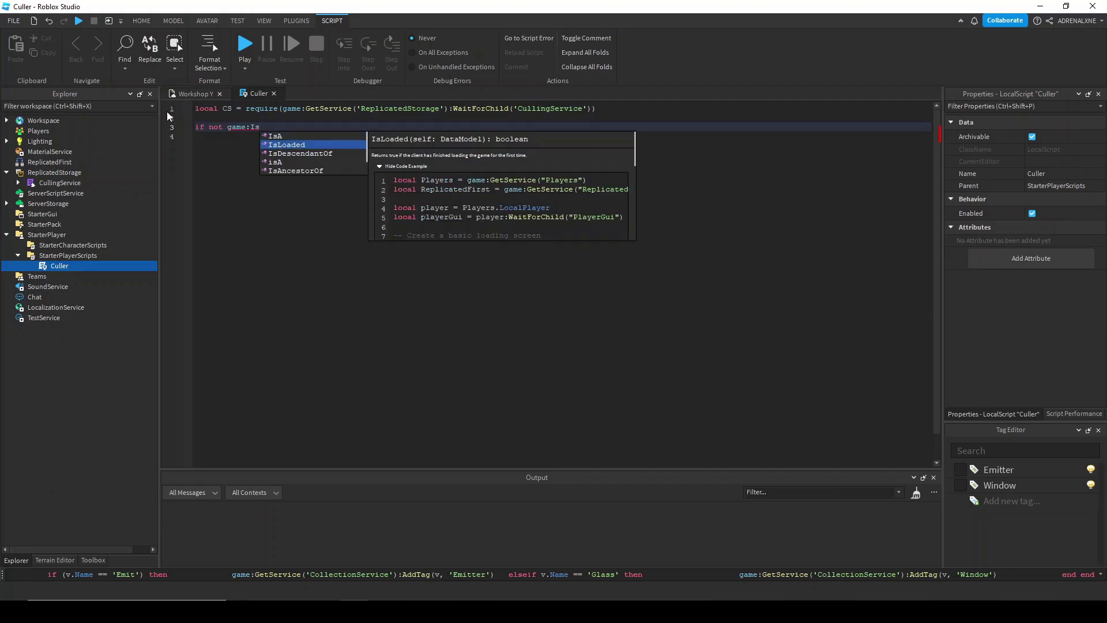
{"action": "key", "text": "Tab"}
{"action": "type", "text": "() then"}
{"action": "key", "text": "Return"}
{"action": "type", "text": "game.Loaded:Wait()"}
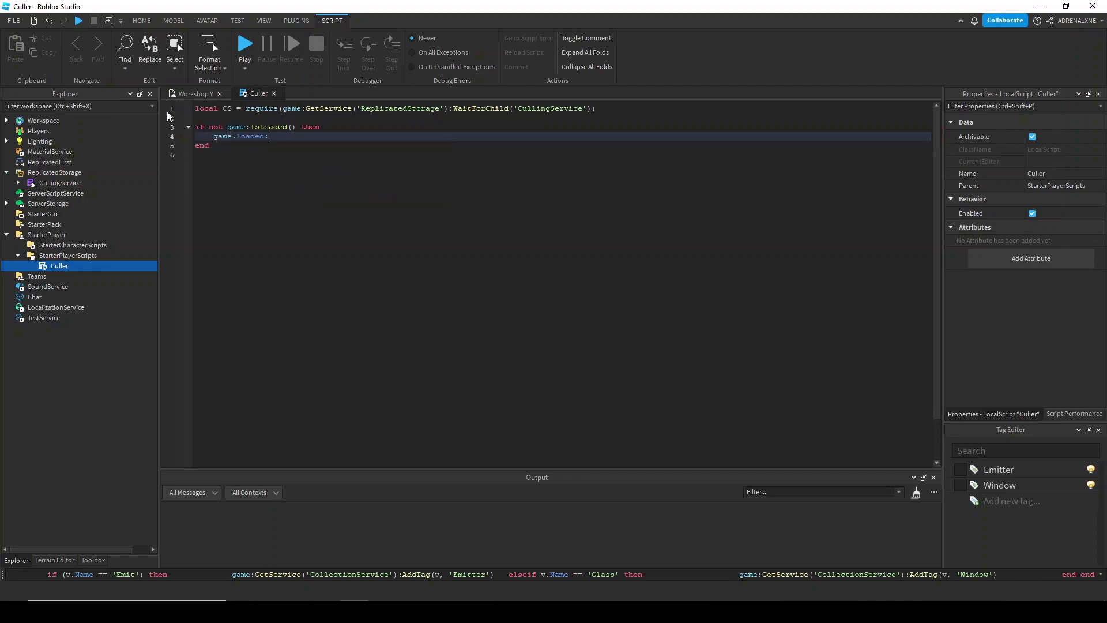
{"action": "key", "text": "Return"}
{"action": "key", "text": "Return"}
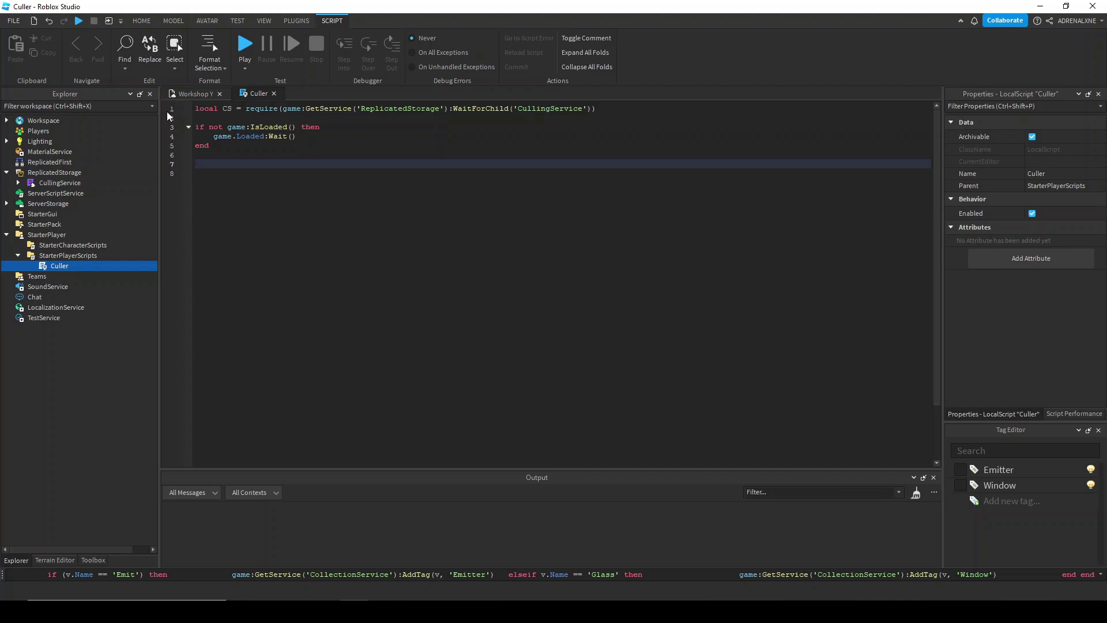
Step: Declare the local variables emitterCulledIn and emitterCulledOut below the loading check
{"action": "type", "text": "local emitterCulledIn"}
{"action": "key", "text": "Return"}
{"action": "type", "text": "local emi"}
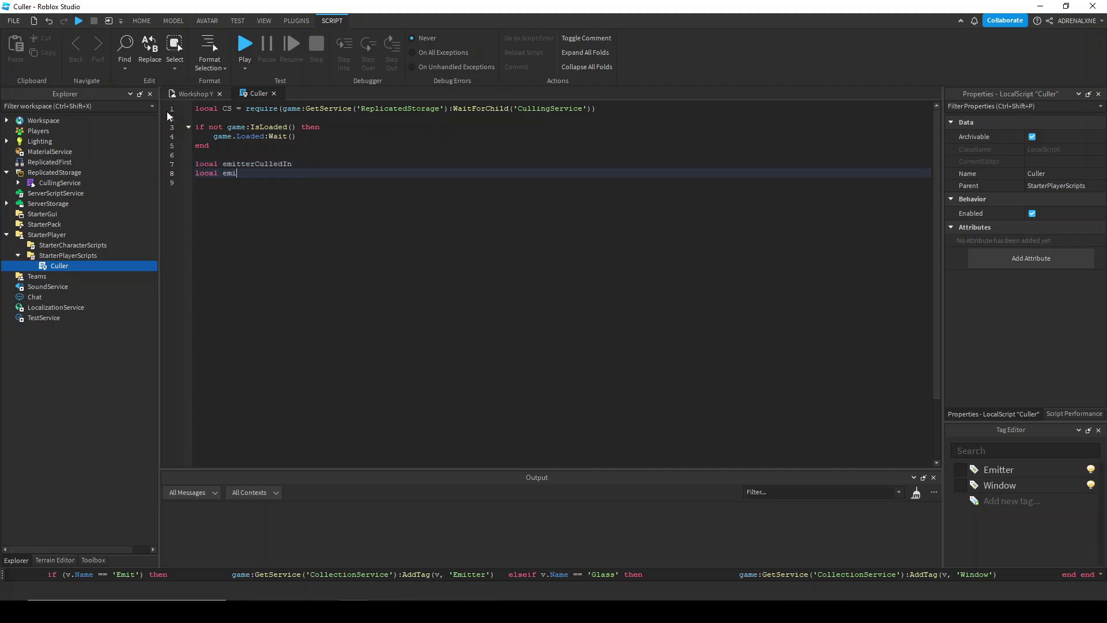
{"action": "type", "text": "tterCulledOut"}
{"action": "key", "text": "Return"}
{"action": "key", "text": "Return"}
Step: Declare the local variables windowCulledIn and windowCulledOut in a separate group below the emitter variables
{"action": "type", "text": "local windowCulle"}
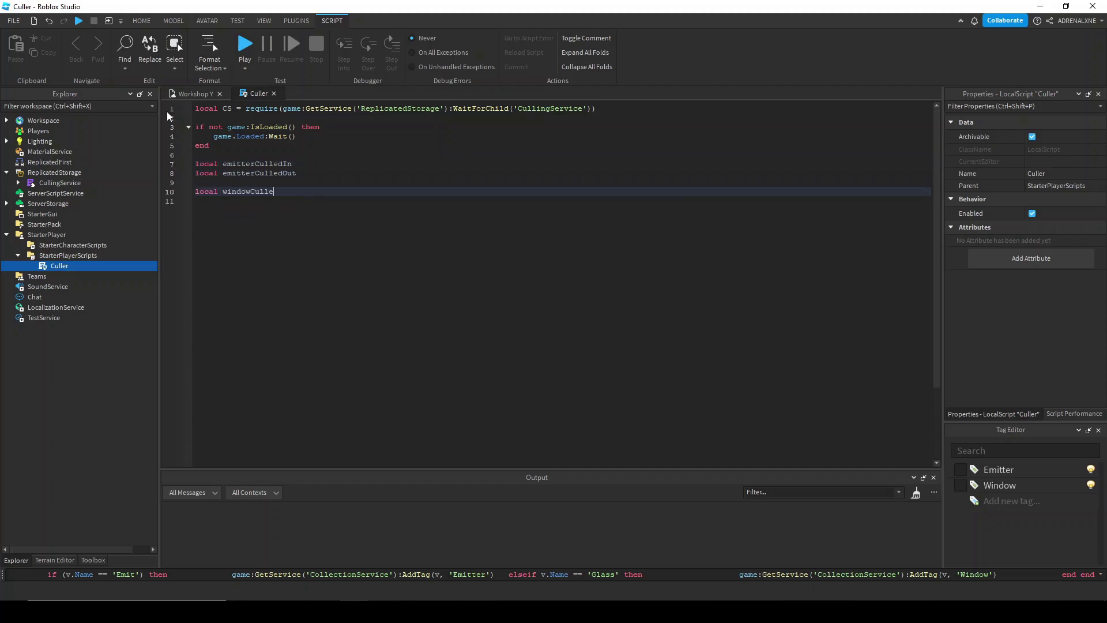
{"action": "type", "text": "dIn"}
{"action": "key", "text": "Return"}
{"action": "type", "text": "local i"}
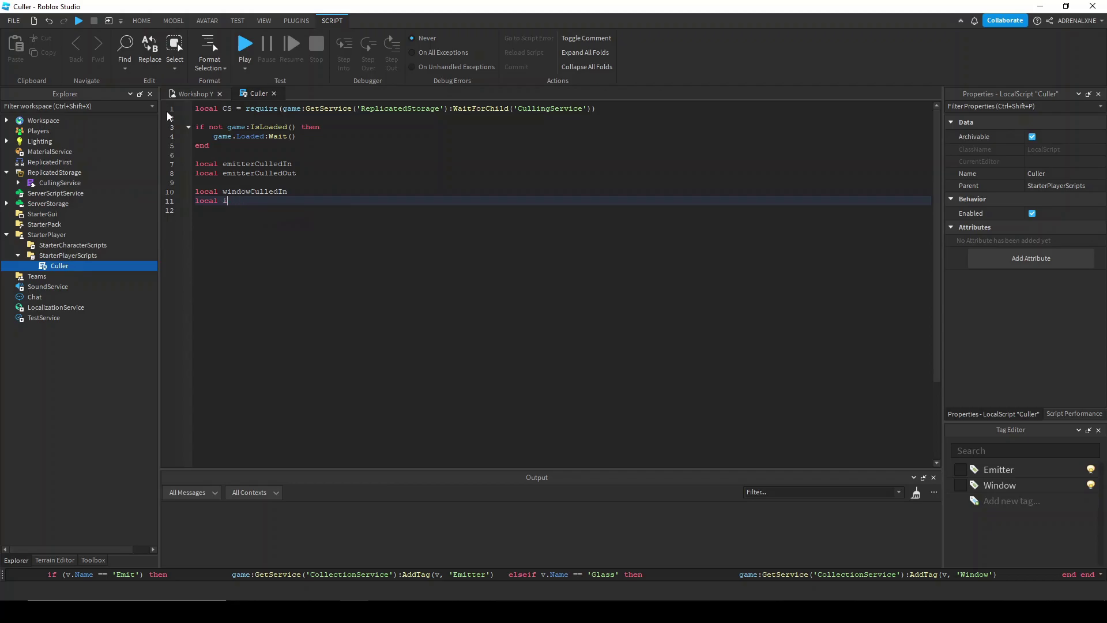
{"action": "key", "text": "BackSpace"}
{"action": "type", "text": "windowCulledOut"}
{"action": "key", "text": "Return"}
{"action": "key", "text": "Return"}
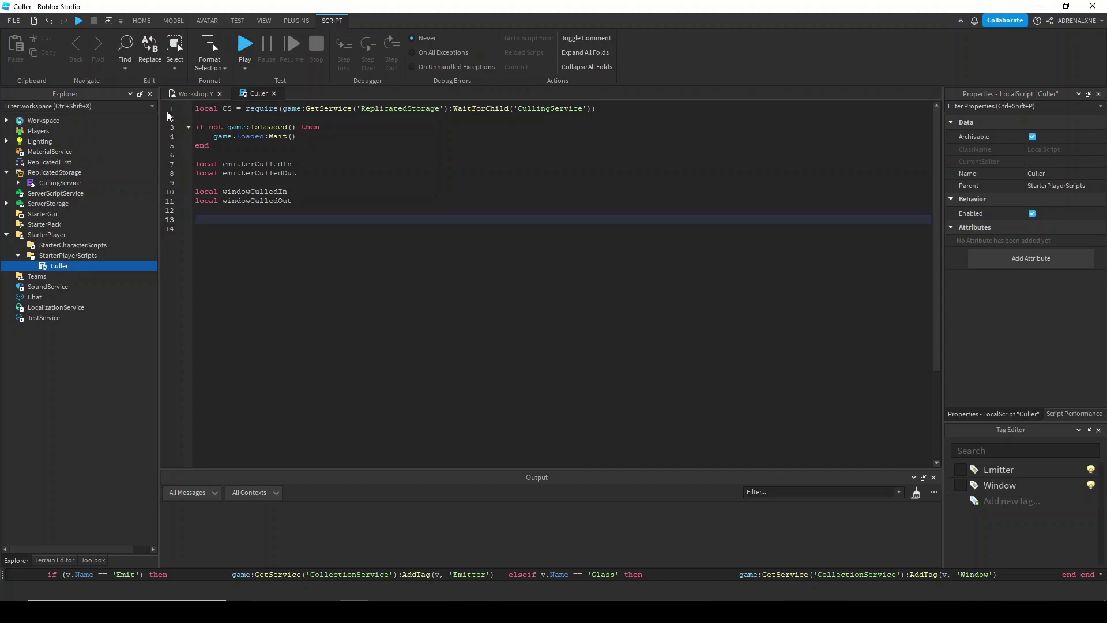
Step: Write the calls CS:SetupTag('Emitter') and CS:SetupTag('Window'), separated by a blank line
{"action": "type", "text": "X"}
{"action": "key", "text": "BackSpace"}
{"action": "type", "text": "XC"}
{"action": "key", "text": "BackSpace"}
{"action": "key", "text": "BackSpace"}
{"action": "type", "text": "CS:SetupTag(\""}
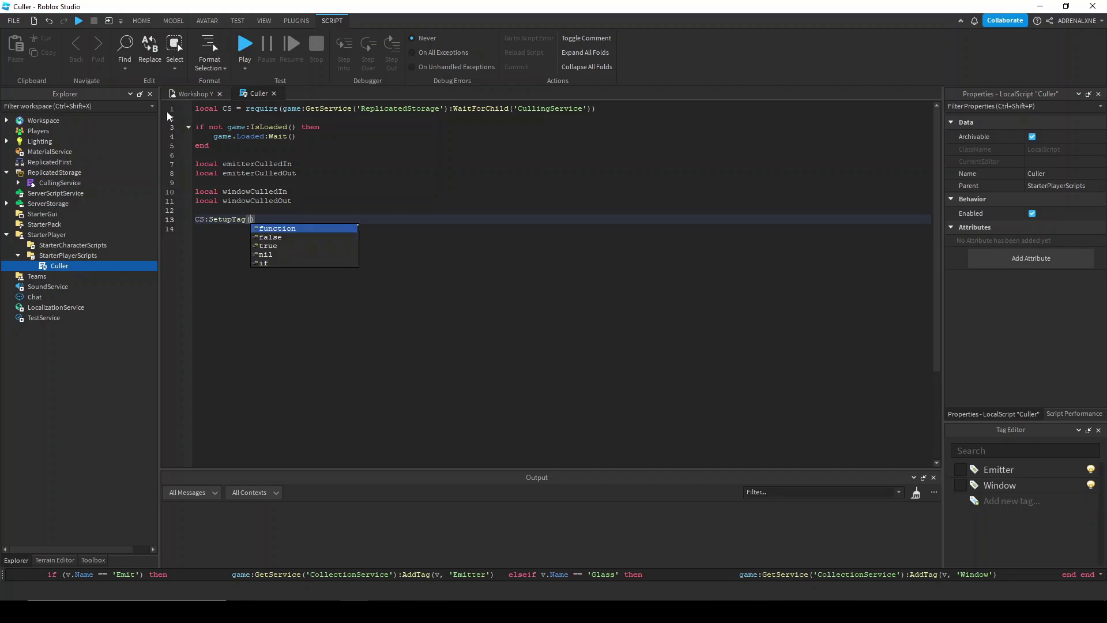
{"action": "key", "text": "BackSpace"}
{"action": "type", "text": "'Emitter')"}
{"action": "key", "text": "Return"}
{"action": "key", "text": "Return"}
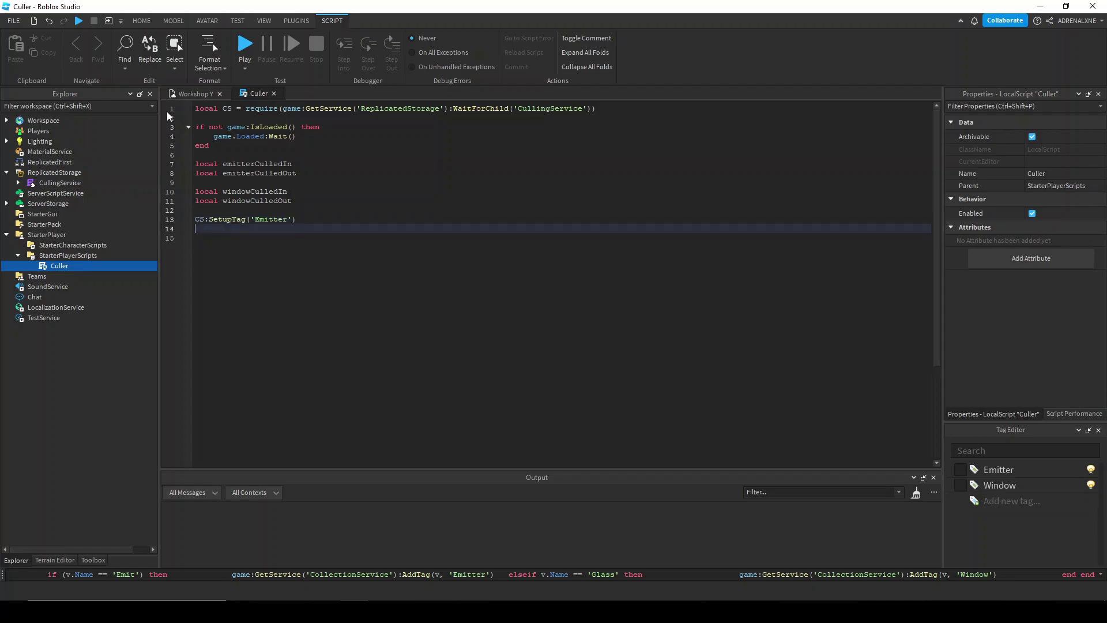
{"action": "type", "text": "CS:SetupTag('Window')"}
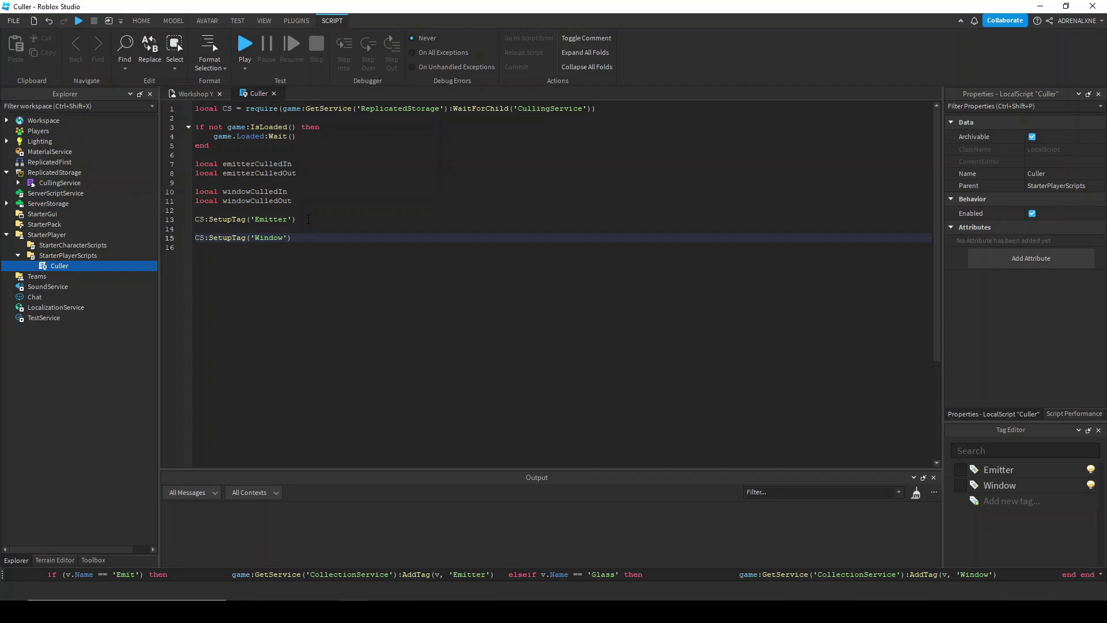
Step: Add a do block to the Emitter SetupTag call containing CS:SetCullRadius('Emitter', 200)
{"action": "left_click", "coordinate": [309, 219]}
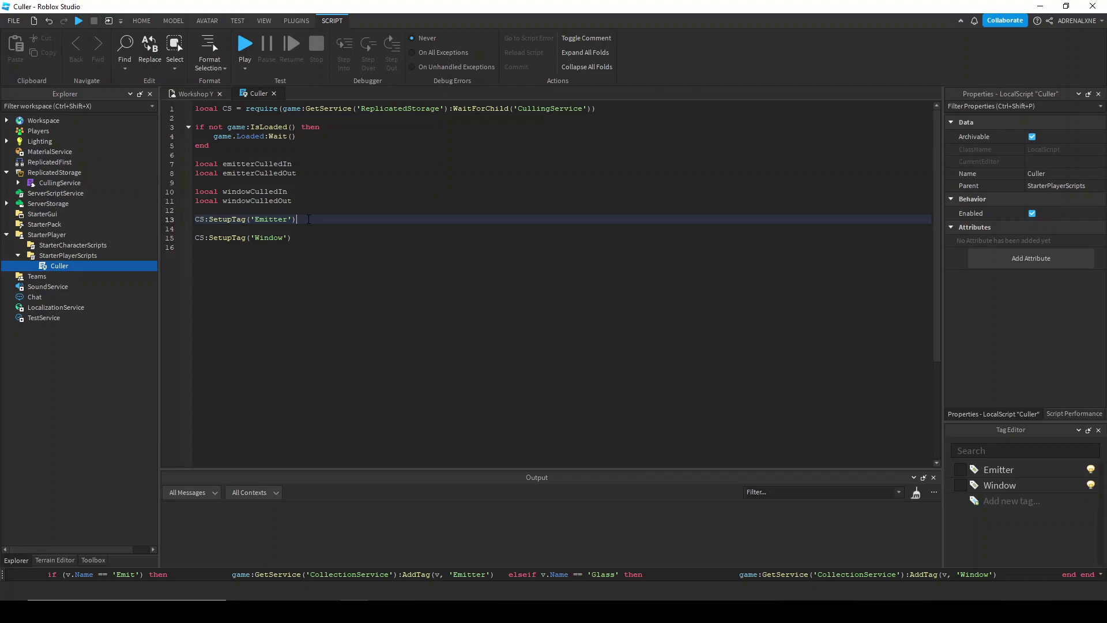
{"action": "type", "text": "do"}
{"action": "key", "text": "Return"}
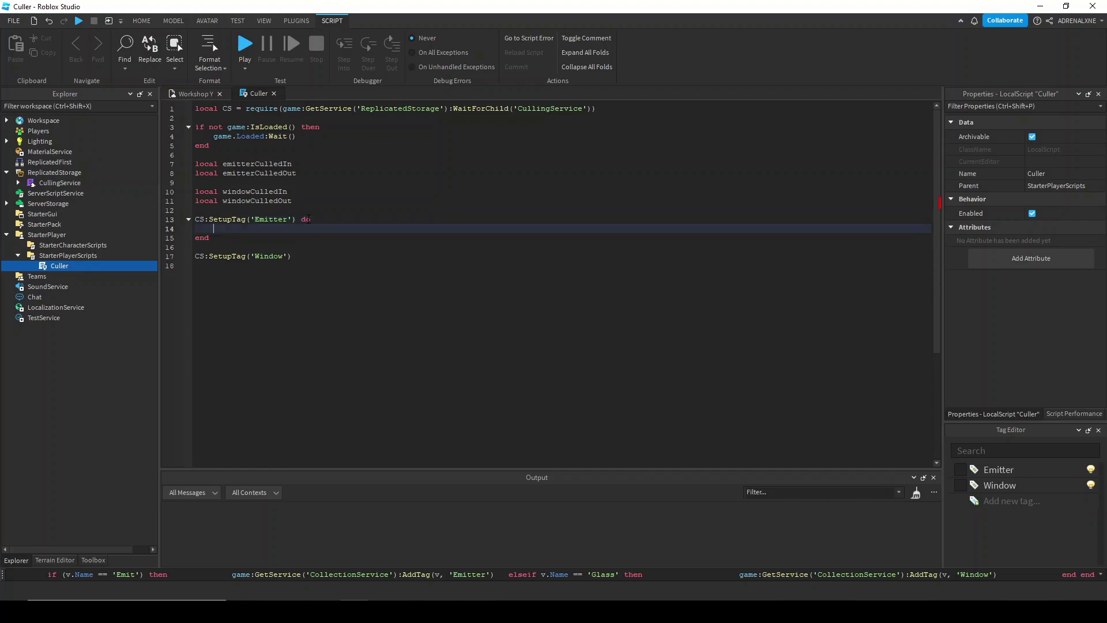
{"action": "type", "text": "CS:SetCullRadi"}
{"action": "type", "text": "us('Emitter', 200)"}
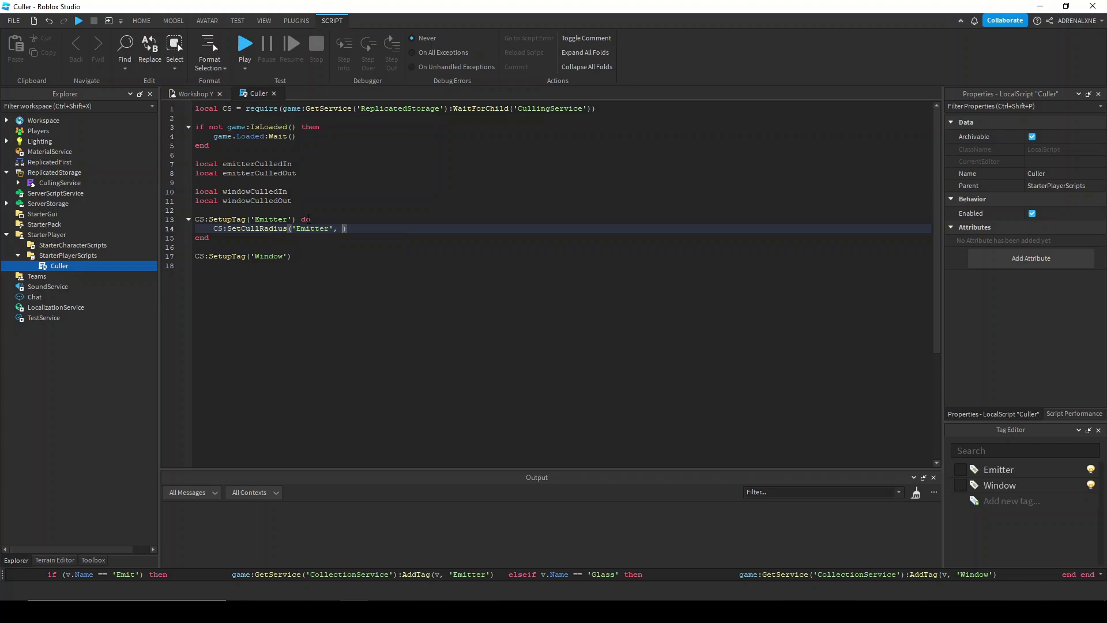
Step: Add a do block to the Window SetupTag call containing CS:SetCullRadius('Window', 200)
{"action": "left_click", "coordinate": [320, 255]}
{"action": "type", "text": "do"}
{"action": "key", "text": "Return"}
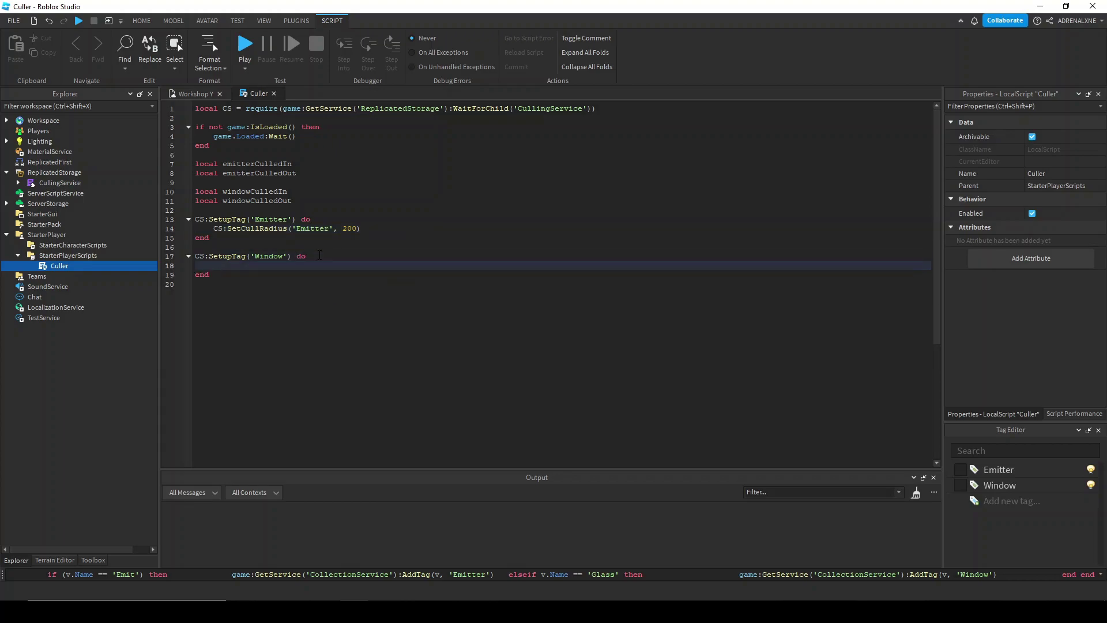
{"action": "type", "text": "CS:SetCullRadius('Window', 20)0"}
{"action": "left_click", "coordinate": [371, 275]}
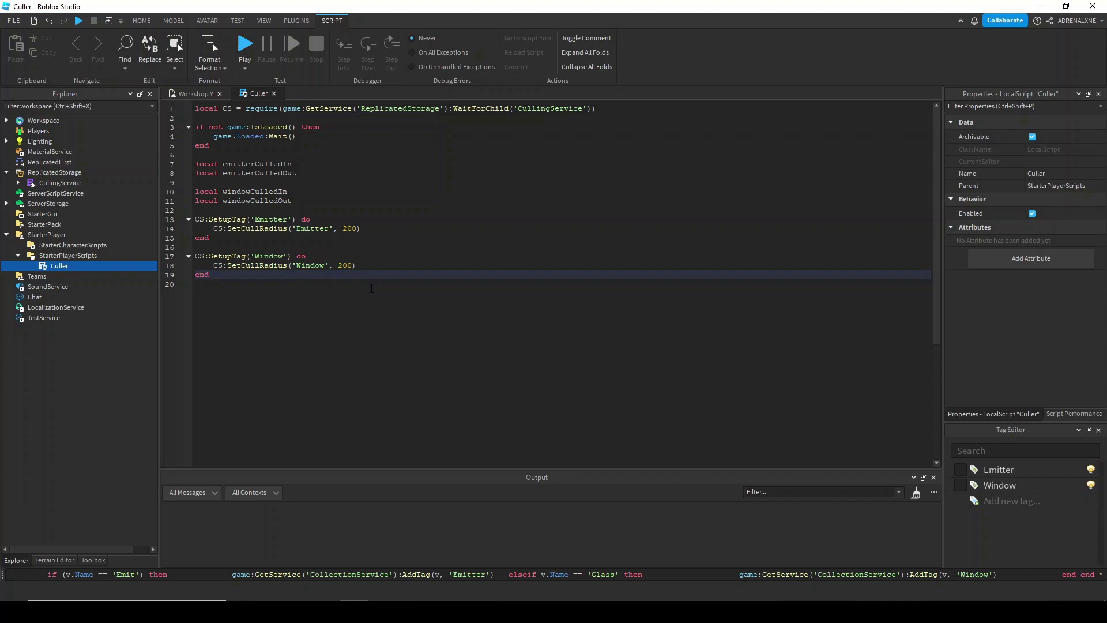
{"action": "scroll", "coordinate": [372, 288], "scroll_direction": "down", "scroll_amount": 1}
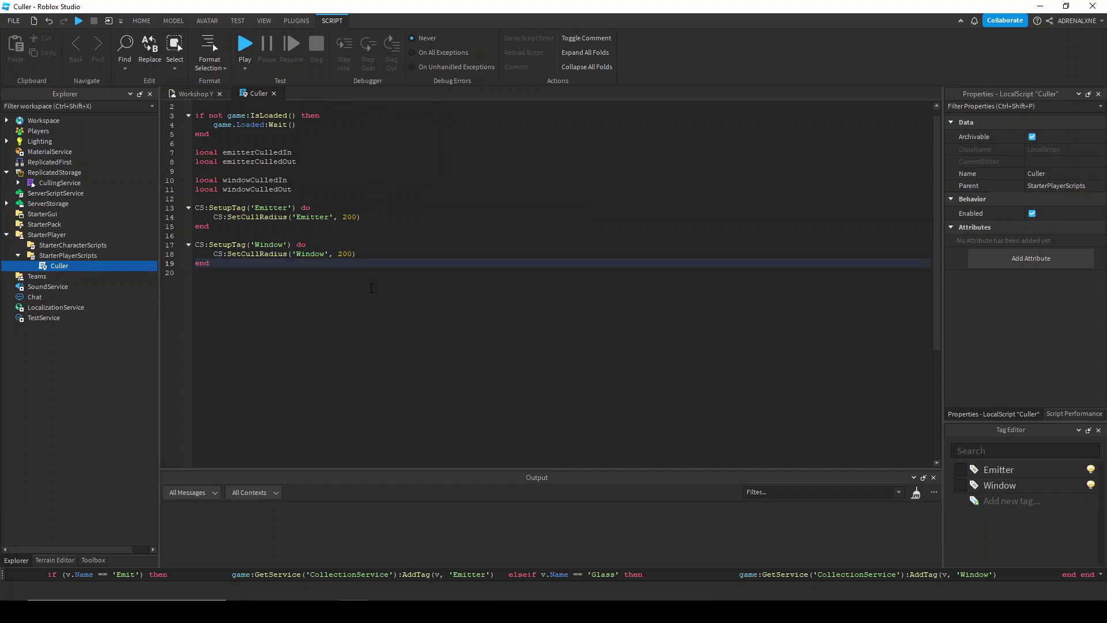
Step: Assign emitterCulledIn to CS:GetInstancesCulledInSignal('Emitter'):Connect with a function taking instances, below the SetupTag blocks
{"action": "key", "text": "Return"}
{"action": "key", "text": "Return"}
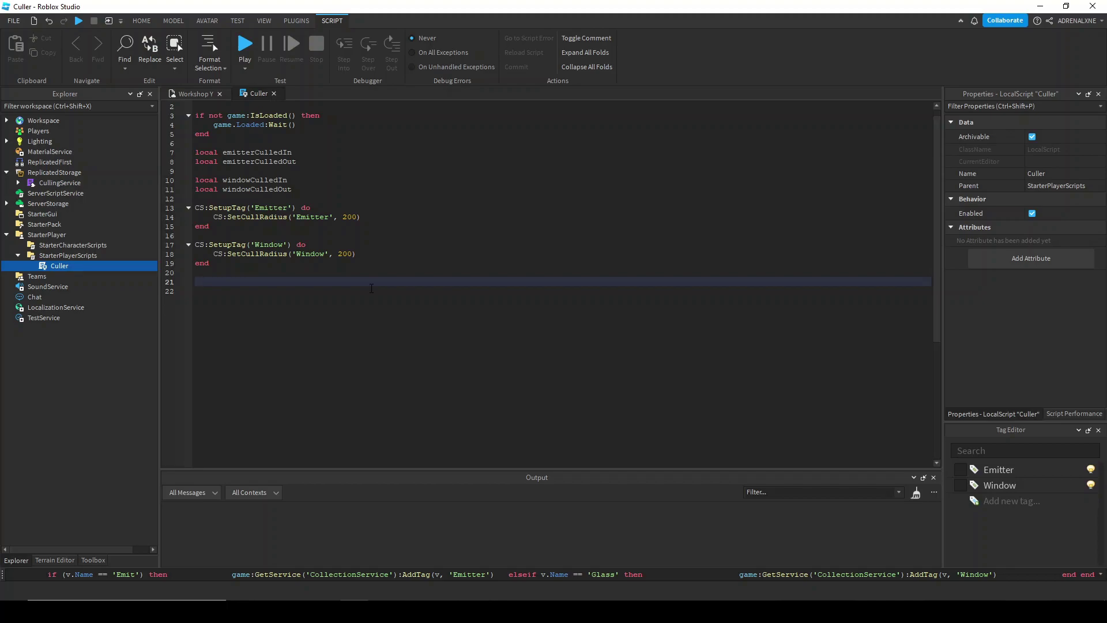
{"action": "type", "text": "emitterCulledIn = CS:GetInstancesCulledIn"}
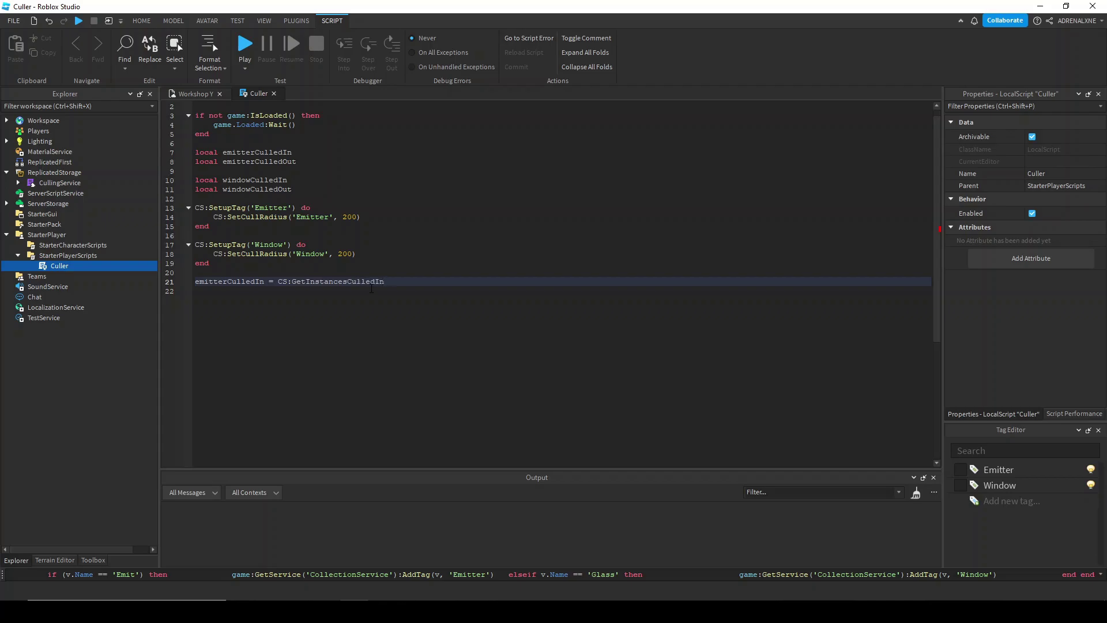
{"action": "type", "text": "Signal('Emitter'):Connect(function(instanc"}
{"action": "type", "text": "es"}
{"action": "key", "text": "Return"}
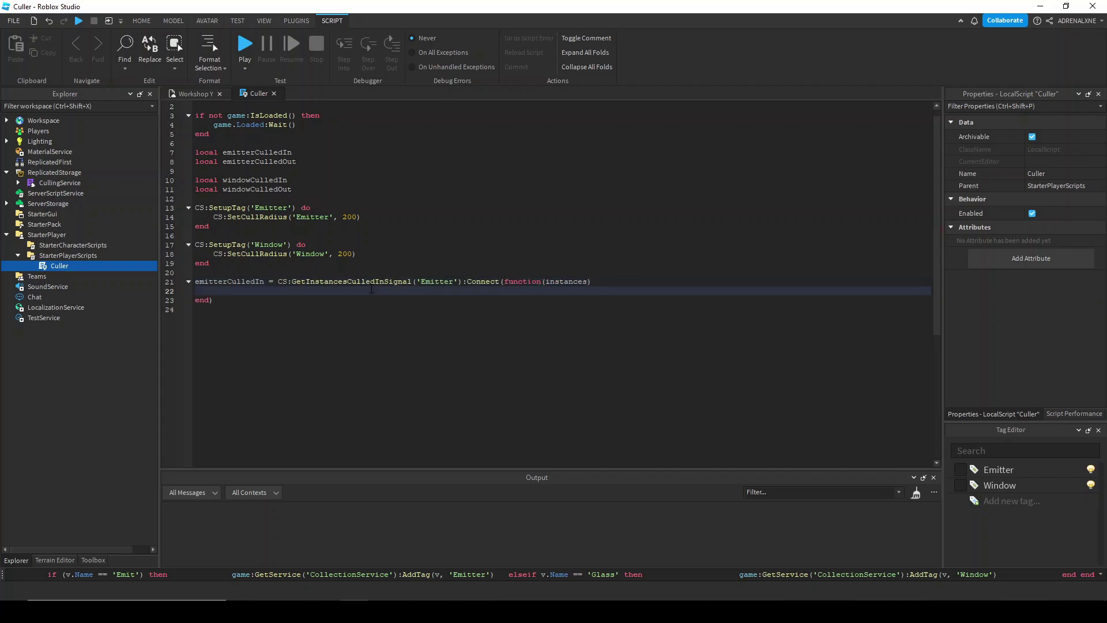
Step: Inside the emitterCulledIn handler, loop over instances with for _, instance and set instance.Fire.Enabled = true
{"action": "type", "text": "for _, instance in instances do"}
{"action": "key", "text": "Return"}
{"action": "type", "text": "instance"}
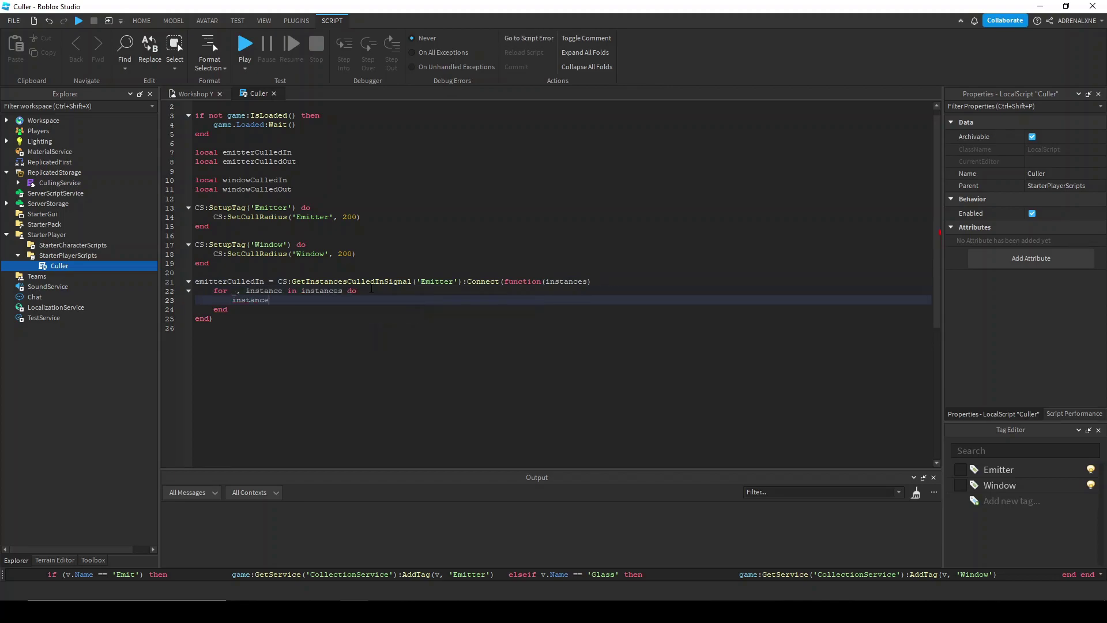
{"action": "type", "text": ".Fire.Enabled = true"}
Step: Duplicate the whole emitterCulledIn handler below itself, separated by a blank line
{"action": "left_click_drag", "start_coordinate": [215, 318], "coordinate": [182, 280]}
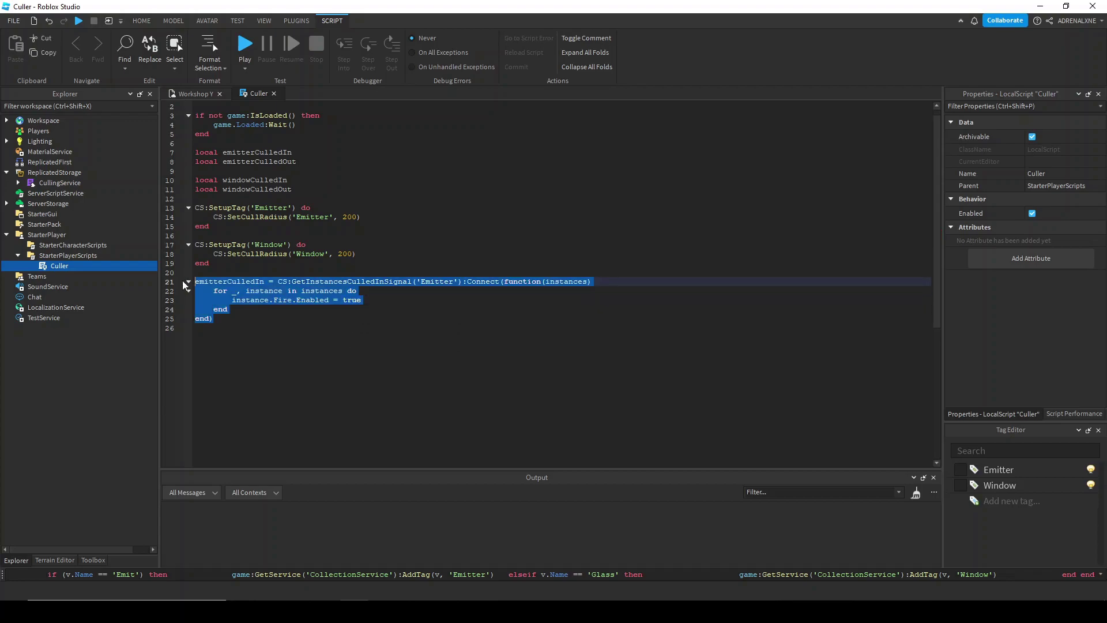
{"action": "key", "text": "ctrl+c"}
{"action": "left_click", "coordinate": [217, 318]}
{"action": "key", "text": "Return"}
{"action": "key", "text": "Return"}
{"action": "key", "text": "ctrl+v"}
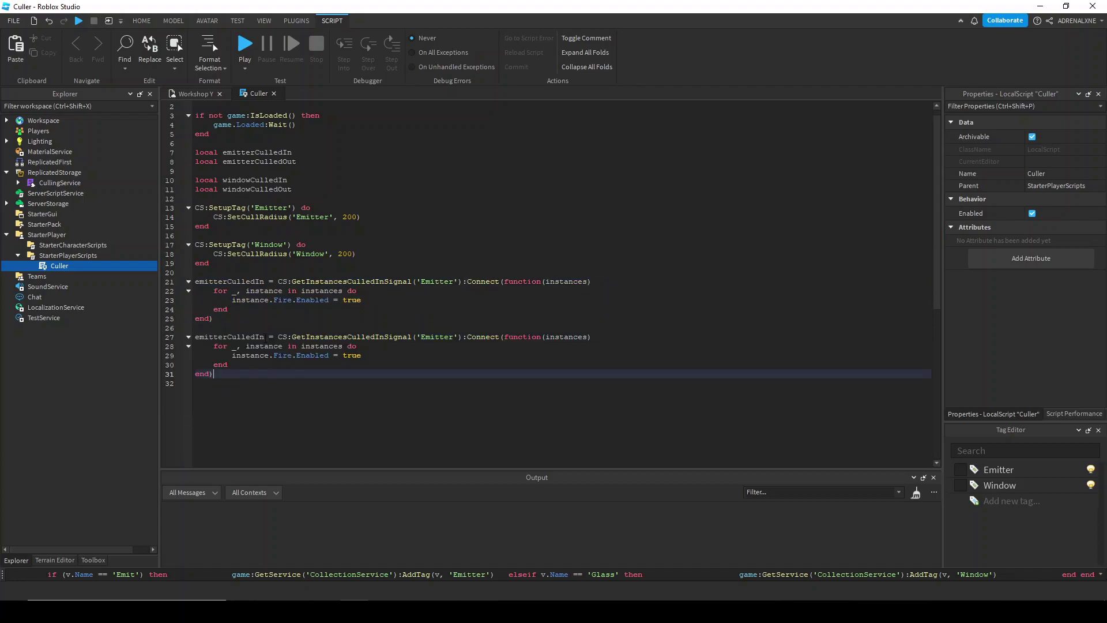
Step: Turn the copied handler into emitterCulledOut using GetInstancesCulledOutSignal, with instance.Fire.Enabled = false
{"action": "left_click", "coordinate": [266, 337]}
{"action": "key", "text": "BackSpace"}
{"action": "key", "text": "BackSpace"}
{"action": "type", "text": "Out"}
{"action": "left_click", "coordinate": [389, 337]}
{"action": "key", "text": "BackSpace"}
{"action": "key", "text": "BackSpace"}
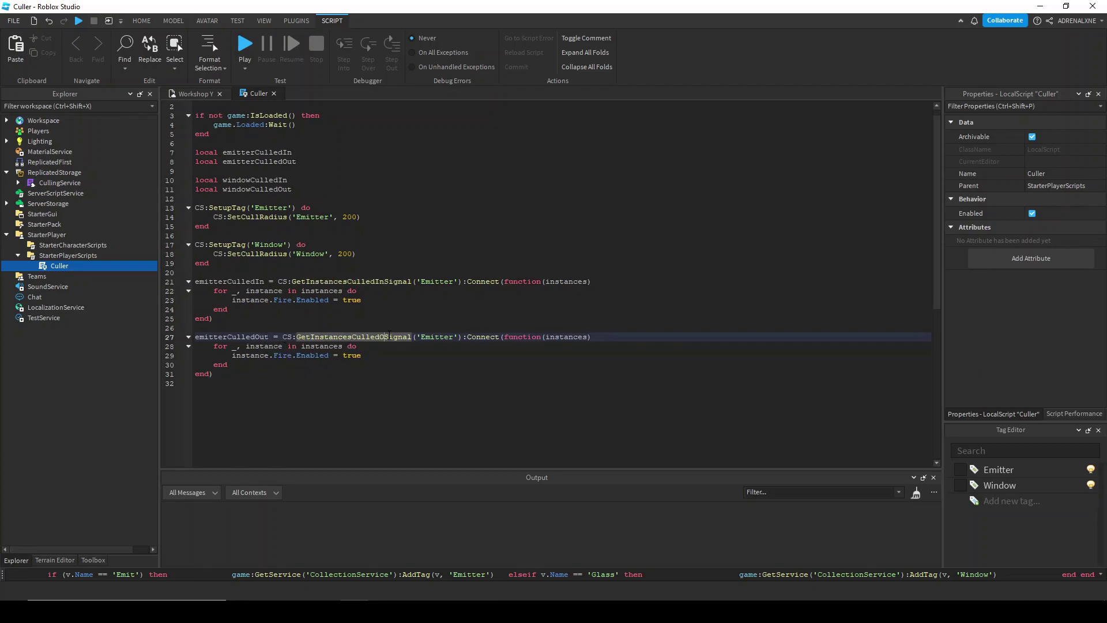
{"action": "type", "text": "Out"}
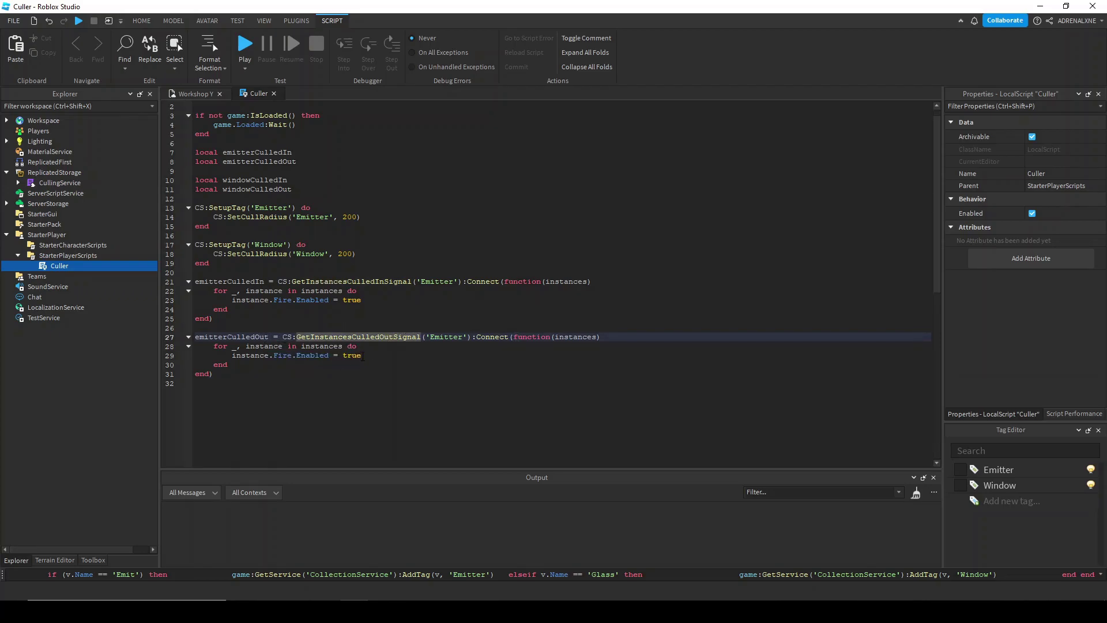
{"action": "double_click", "coordinate": [351, 355]}
{"action": "type", "text": "false"}
Step: Duplicate both emitter handlers at the end of the script, separated by a blank line
{"action": "left_click", "coordinate": [262, 375]}
{"action": "key", "text": "Return"}
{"action": "key", "text": "Return"}
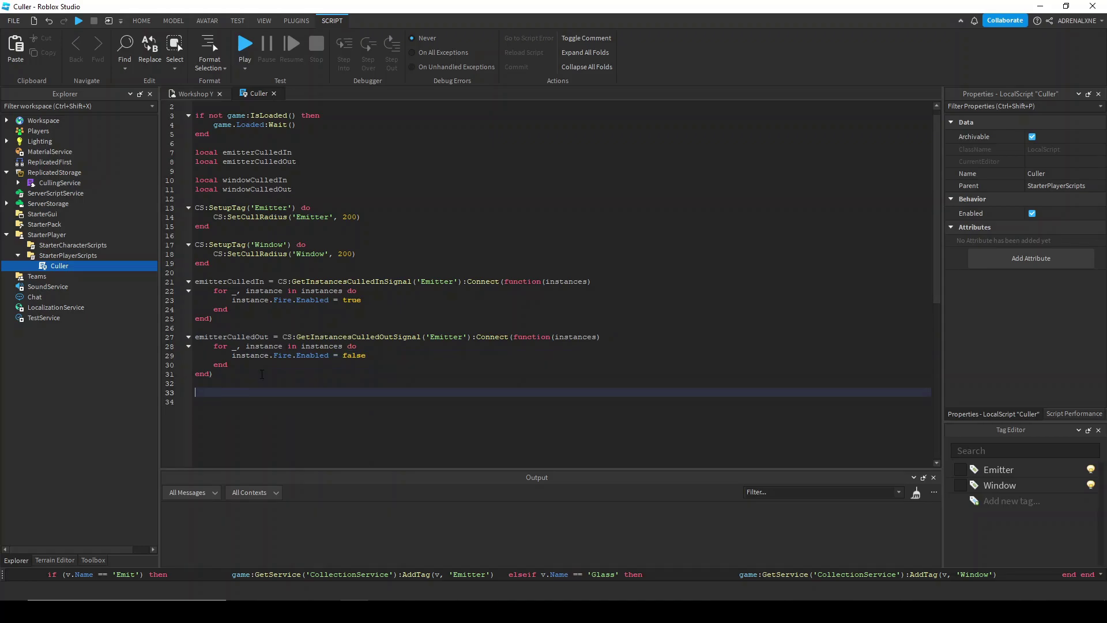
{"action": "left_click_drag", "start_coordinate": [261, 375], "coordinate": [196, 283]}
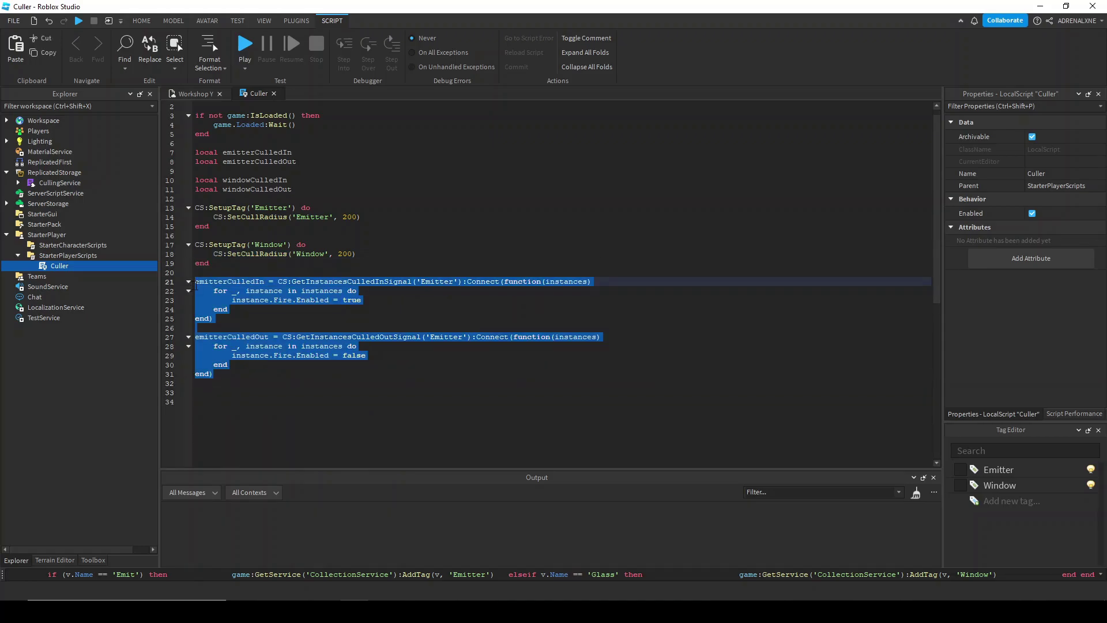
{"action": "key", "text": "ctrl+c"}
{"action": "left_click", "coordinate": [225, 392]}
{"action": "key", "text": "ctrl+v"}
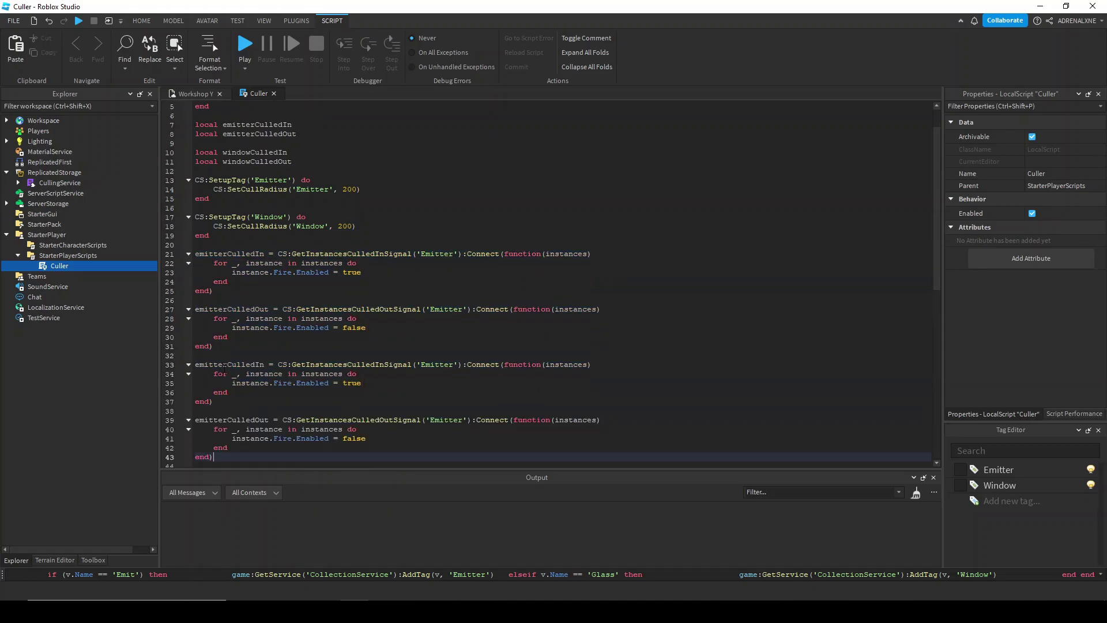
Step: Rename the copied handlers' variables to windowCulledIn and windowCulledOut and change both signal tags to 'Window'
{"action": "double_click", "coordinate": [225, 365]}
{"action": "type", "text": "windowCulledIn"}
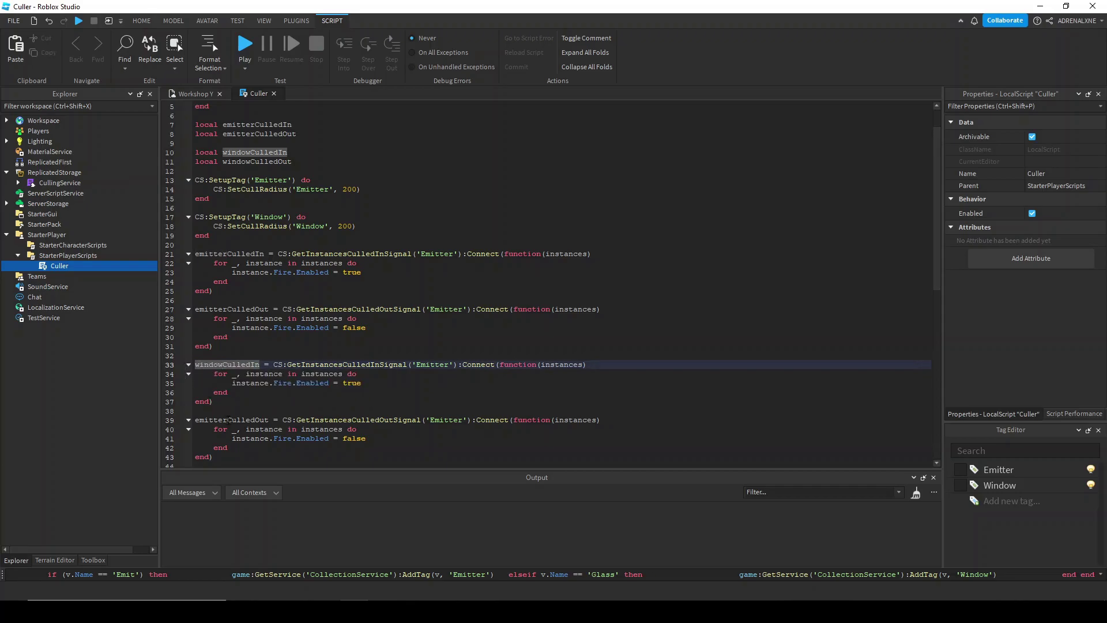
{"action": "double_click", "coordinate": [230, 420]}
{"action": "type", "text": "windowCulledOut"}
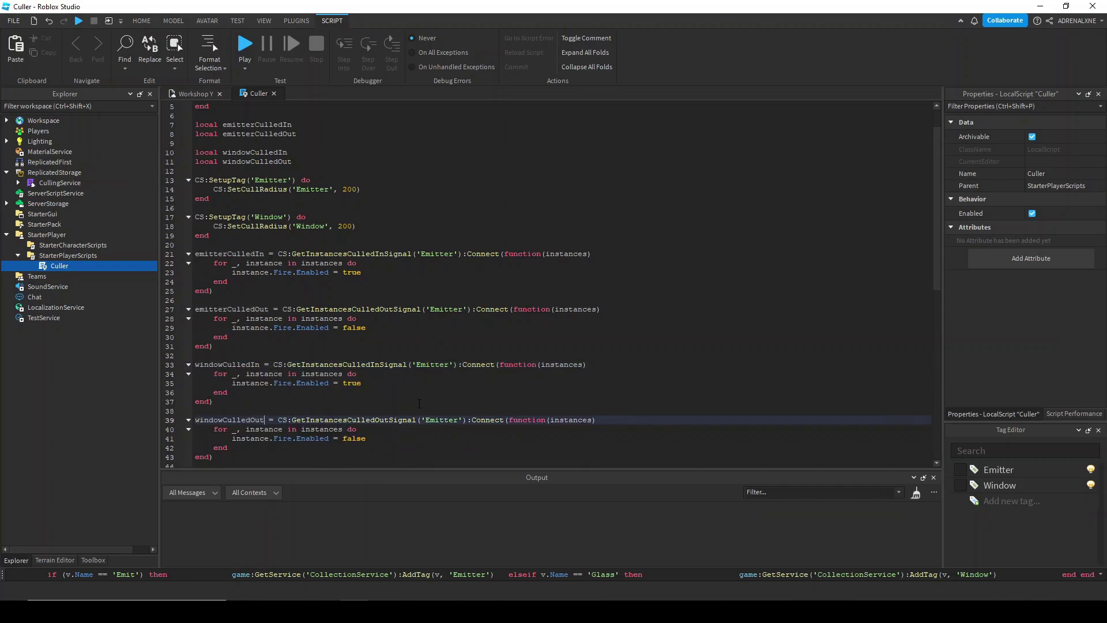
{"action": "double_click", "coordinate": [433, 365]}
{"action": "type", "text": "Window"}
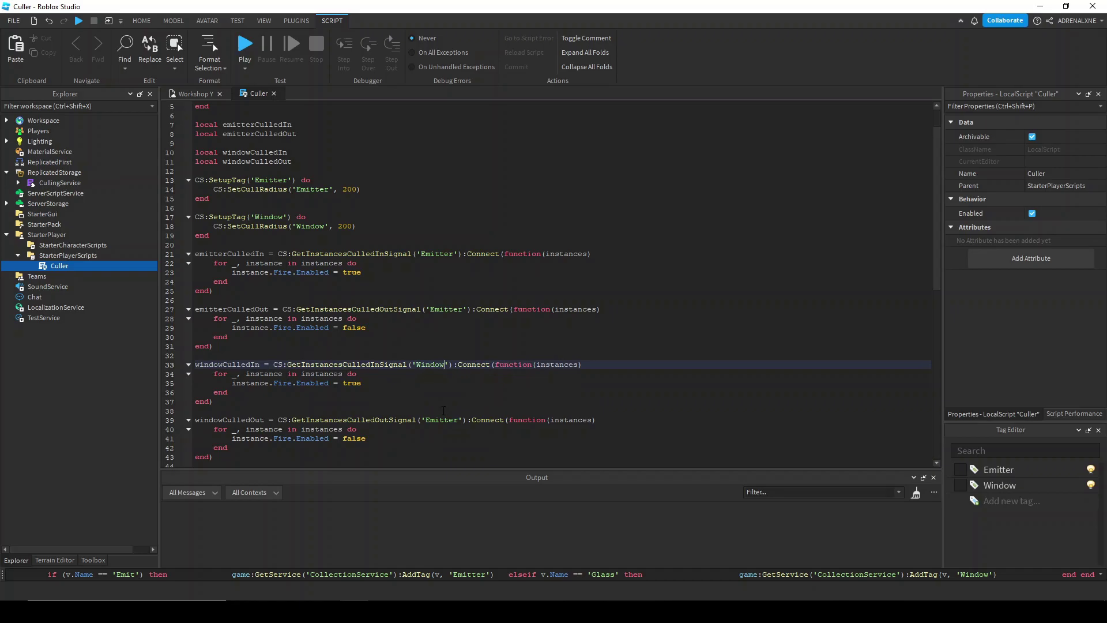
{"action": "double_click", "coordinate": [432, 420]}
{"action": "type", "text": "Window"}
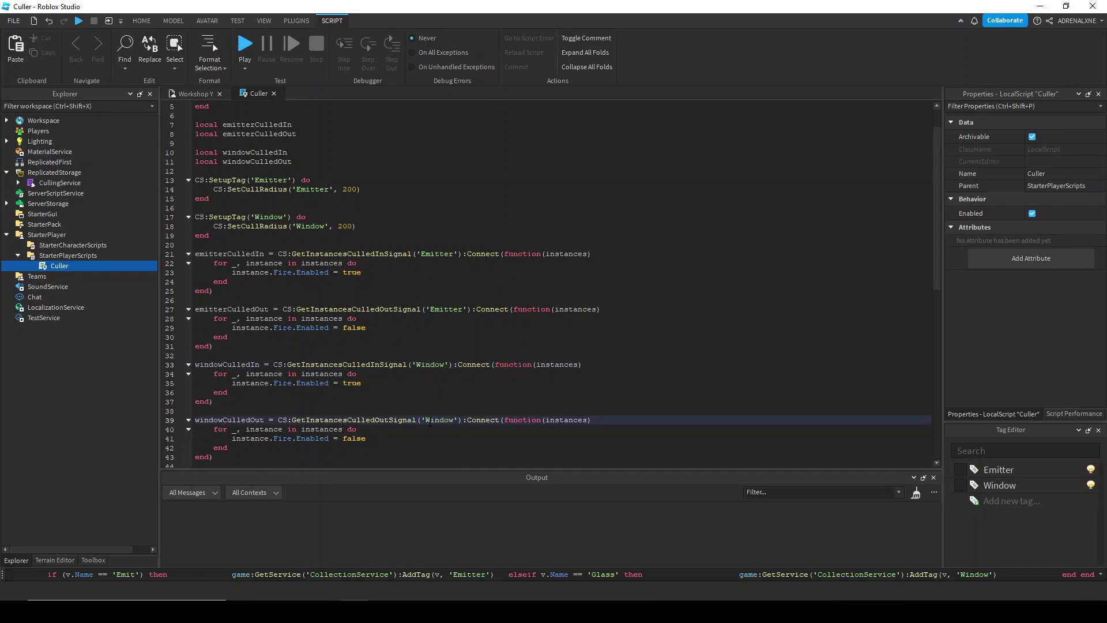
Step: Set instance.Transparency = 0.5 in the windowCulledIn loop and instance.Transparency = 0 in the windowCulledOut loop
{"action": "left_click_drag", "start_coordinate": [275, 382], "coordinate": [403, 388]}
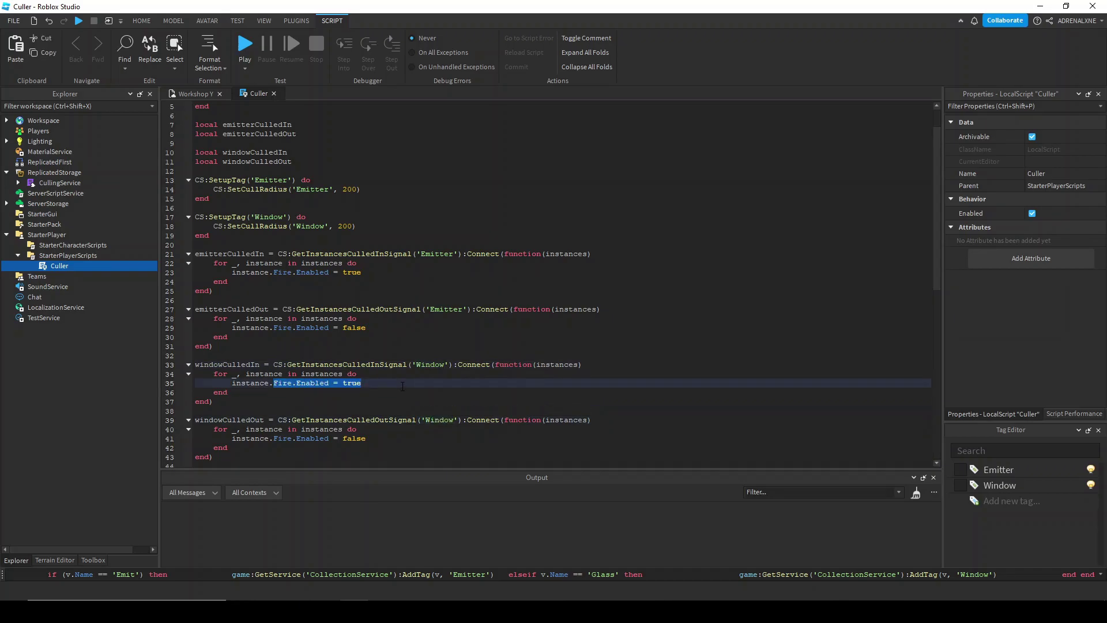
{"action": "type", "text": "Transparency = 0.5"}
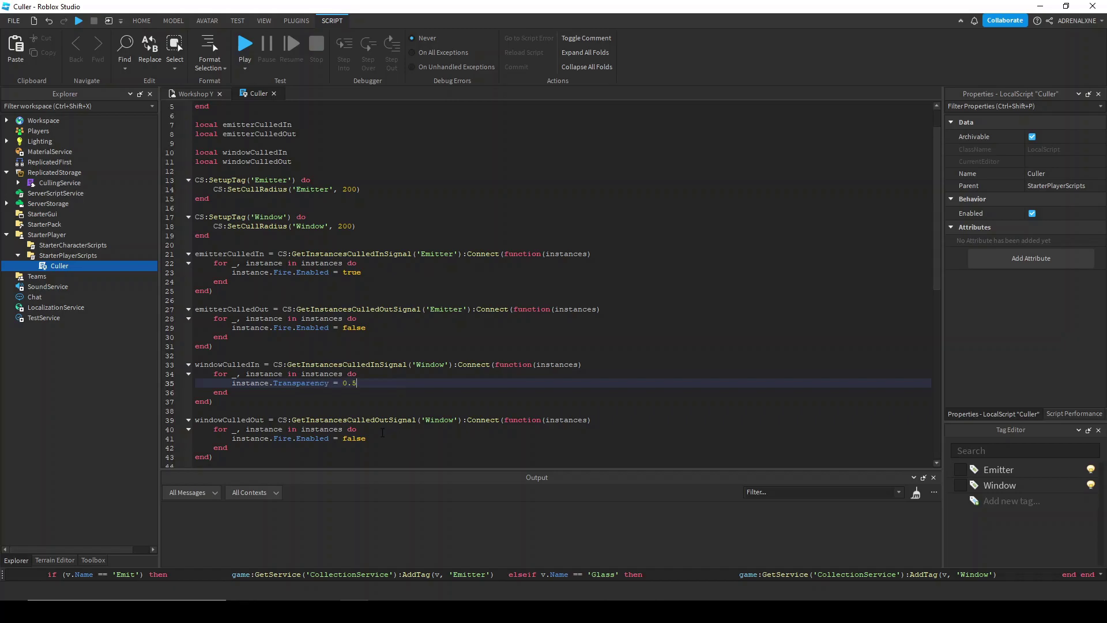
{"action": "left_click_drag", "start_coordinate": [381, 438], "coordinate": [282, 438]}
{"action": "type", "text": "Transpa"}
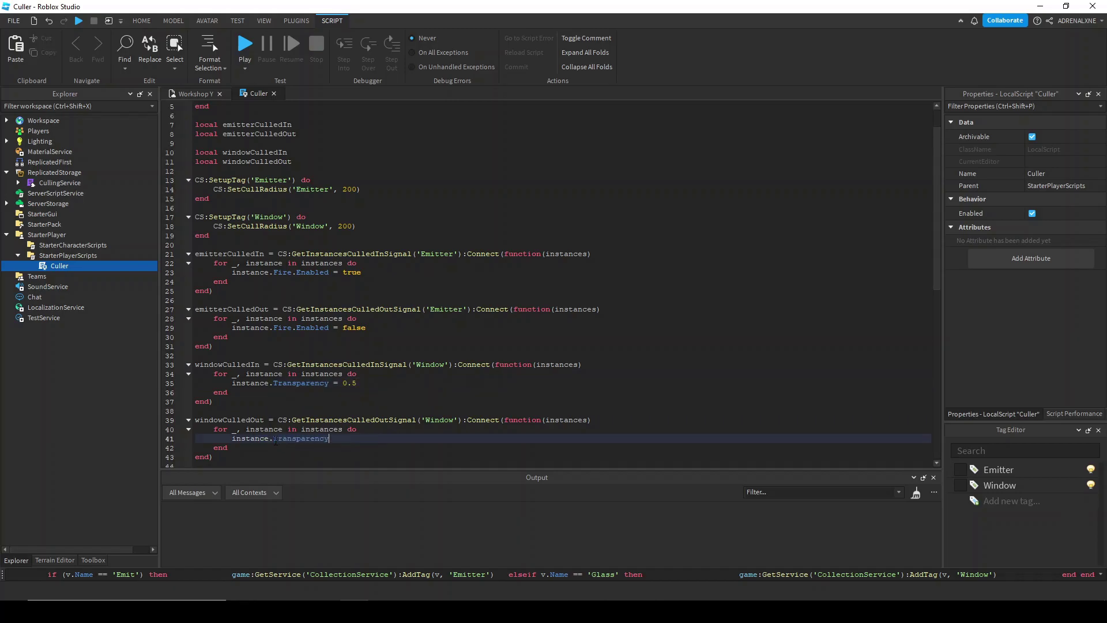
{"action": "scroll", "coordinate": [276, 440], "scroll_direction": "down", "scroll_amount": 3}
{"action": "left_click", "coordinate": [266, 441]}
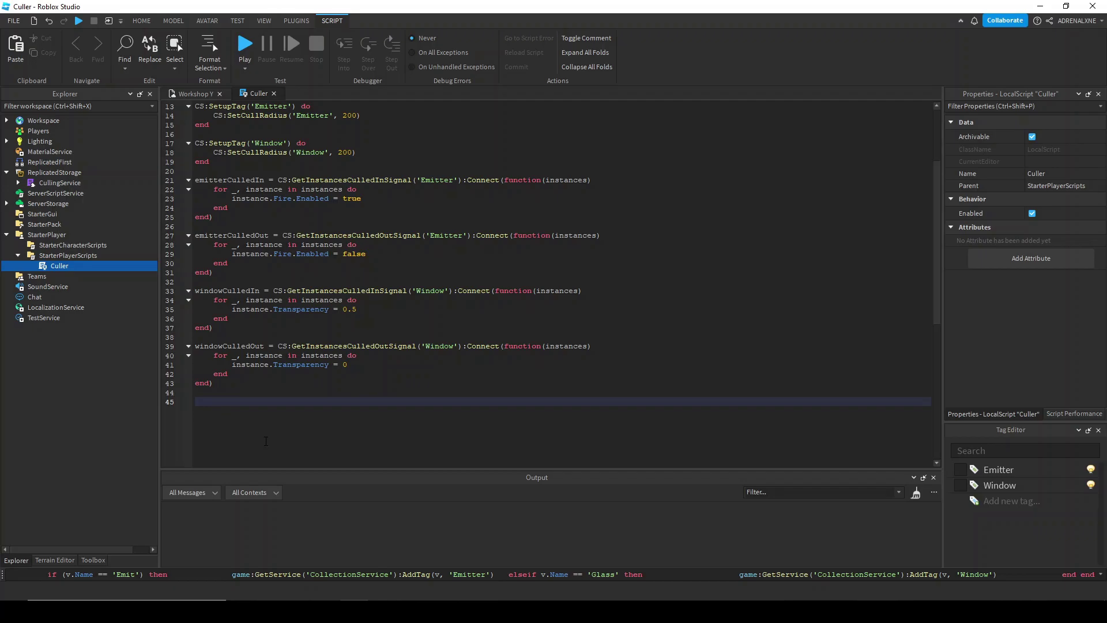
Step: Add CS:SetCullInterval('Emitter', 1) below the cull radius line in the Emitter SetupTag block
{"action": "scroll", "coordinate": [266, 441], "scroll_direction": "up", "scroll_amount": 5}
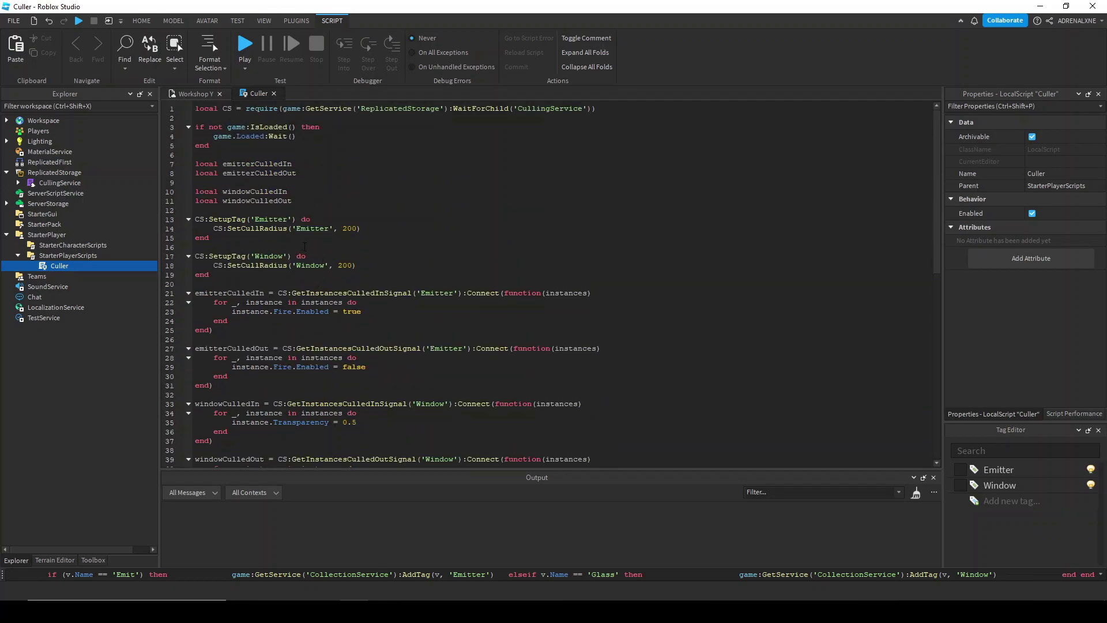
{"action": "left_click", "coordinate": [301, 246]}
{"action": "left_click", "coordinate": [358, 230]}
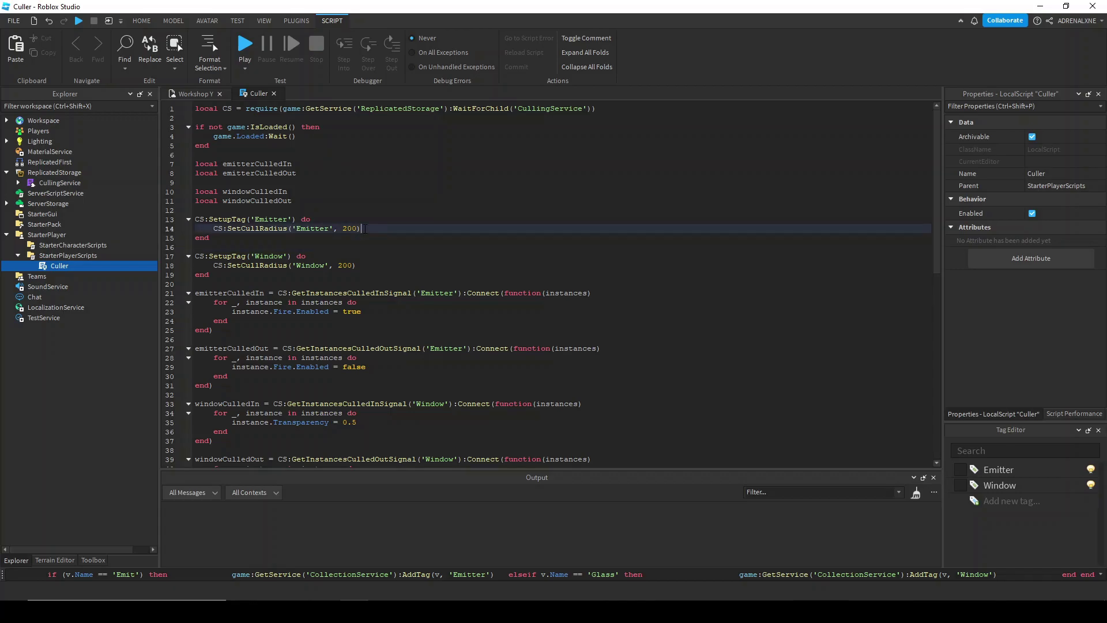
{"action": "key", "text": "Return"}
{"action": "type", "text": "CS:SetCullInte"}
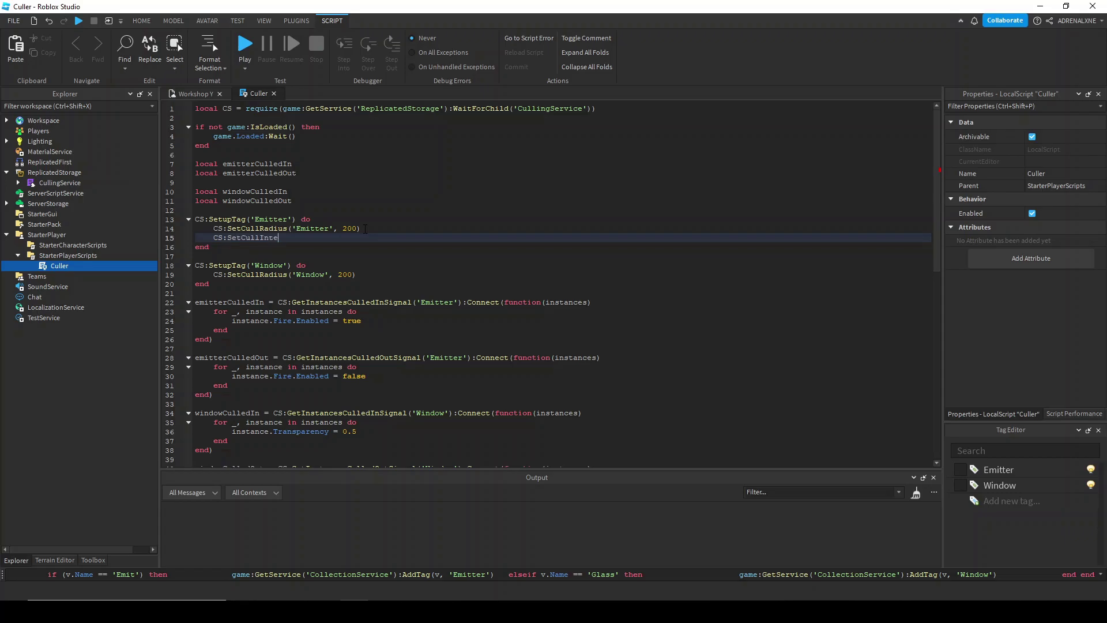
{"action": "type", "text": "rval('Emitter', 1"}
Step: Add a CS:SetCullInterval call below the cull radius line in the Window SetupTag block
{"action": "left_click", "coordinate": [364, 275]}
{"action": "key", "text": "Return"}
{"action": "type", "text": "CS:SetCullInterv"}
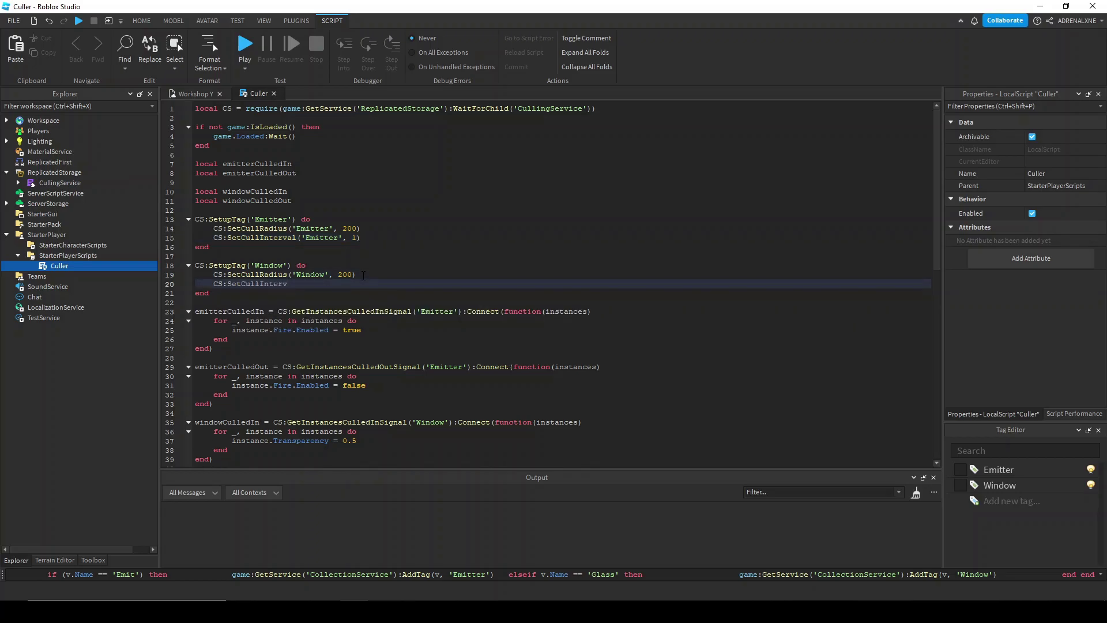
{"action": "type", "text": "al('E"}
Step: Start a playtest and walk the character from the spawn to the campfire to check its fire effect
{"action": "left_click", "coordinate": [236, 51]}
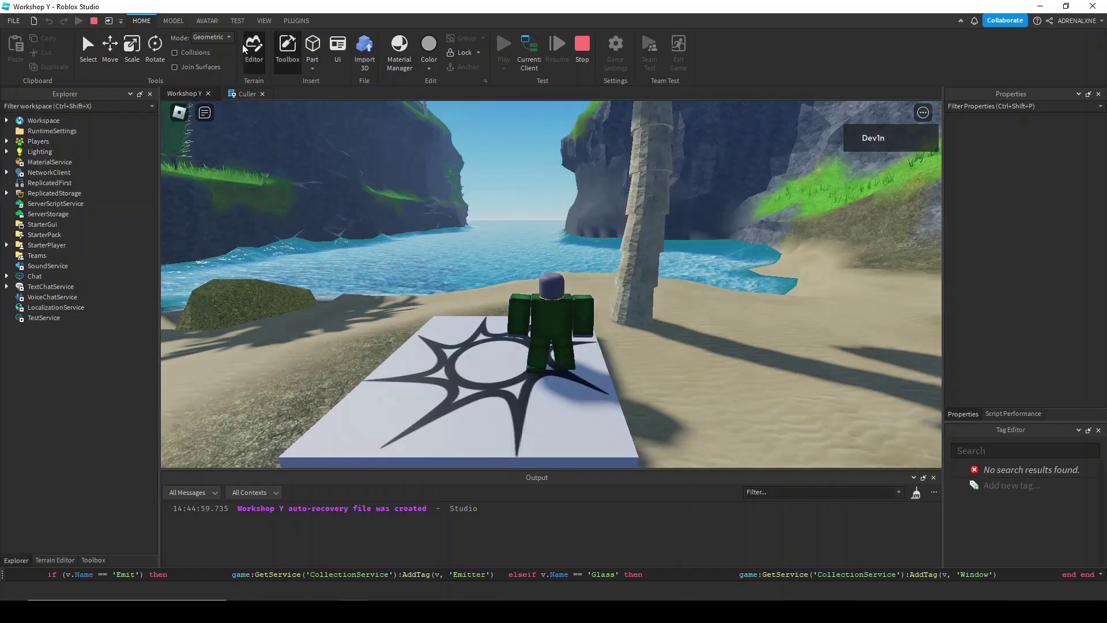
{"action": "right_click_drag", "start_coordinate": [449, 201], "coordinate": [449, 201]}
{"action": "key", "text": "w"}
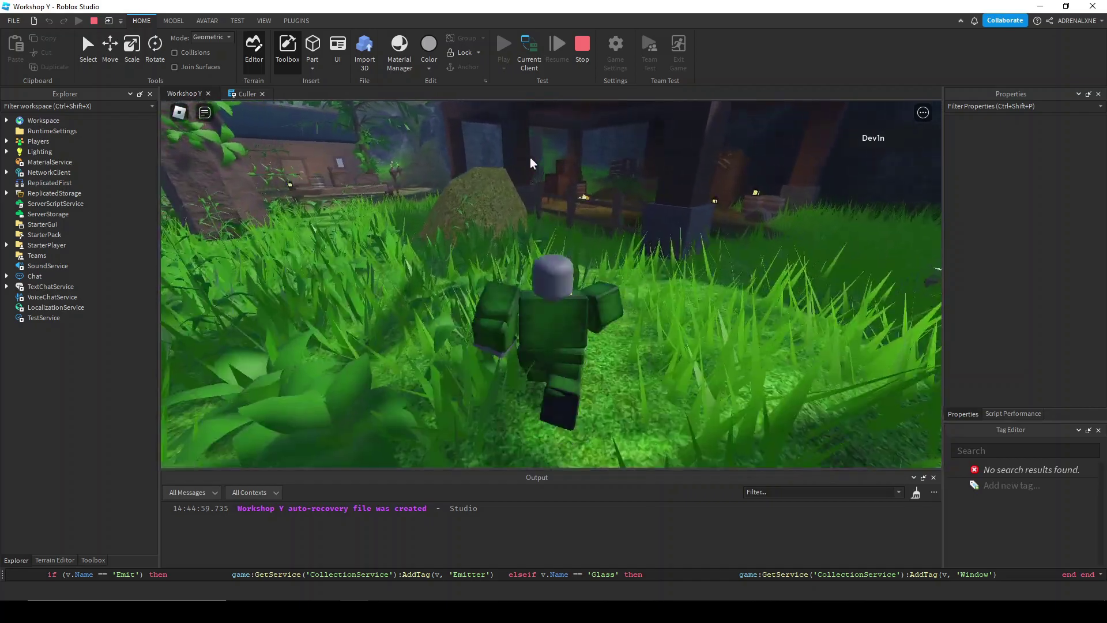
{"action": "right_click_drag", "start_coordinate": [490, 167], "coordinate": [490, 168]}
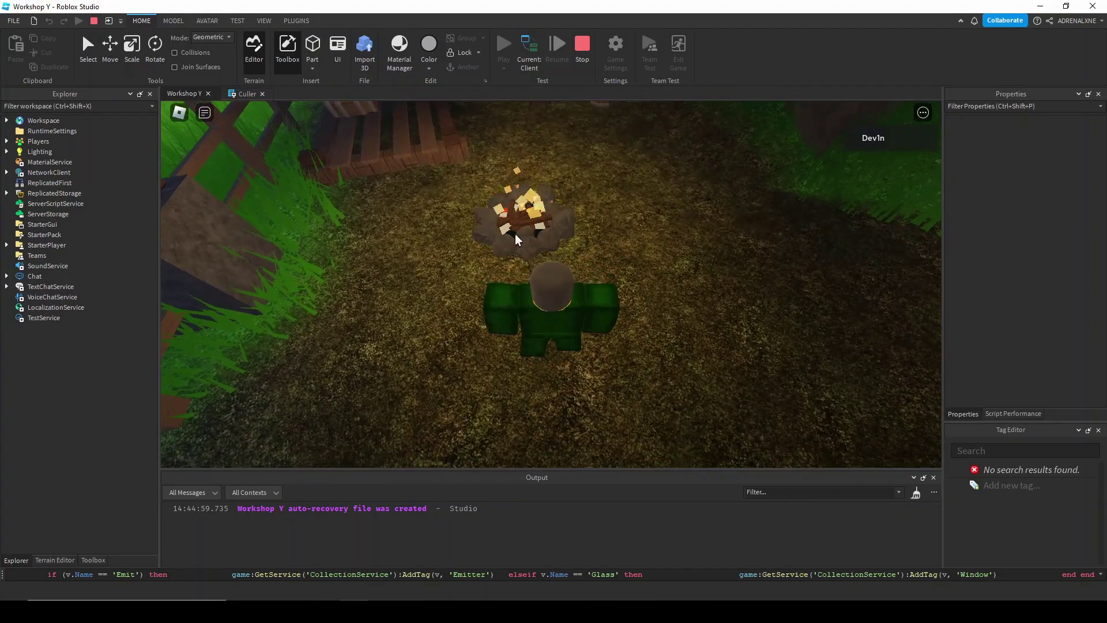
{"action": "right_click_drag", "start_coordinate": [538, 226], "coordinate": [538, 226]}
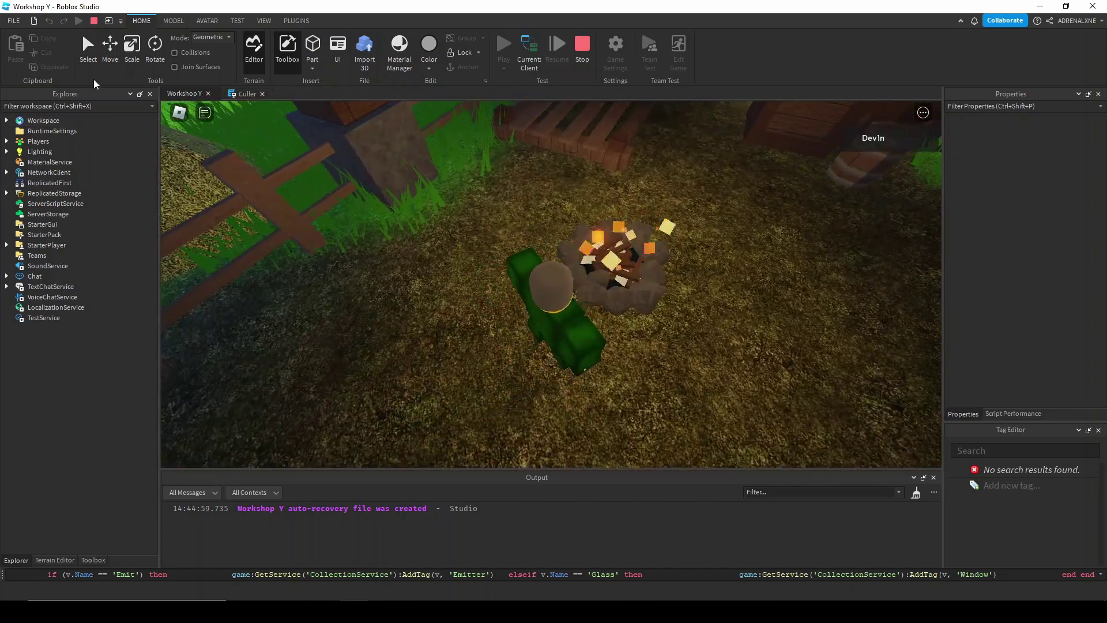
Step: Select the campfire's Emit part and select the Fire particle emitter inside it to inspect its properties
{"action": "left_click", "coordinate": [591, 248]}
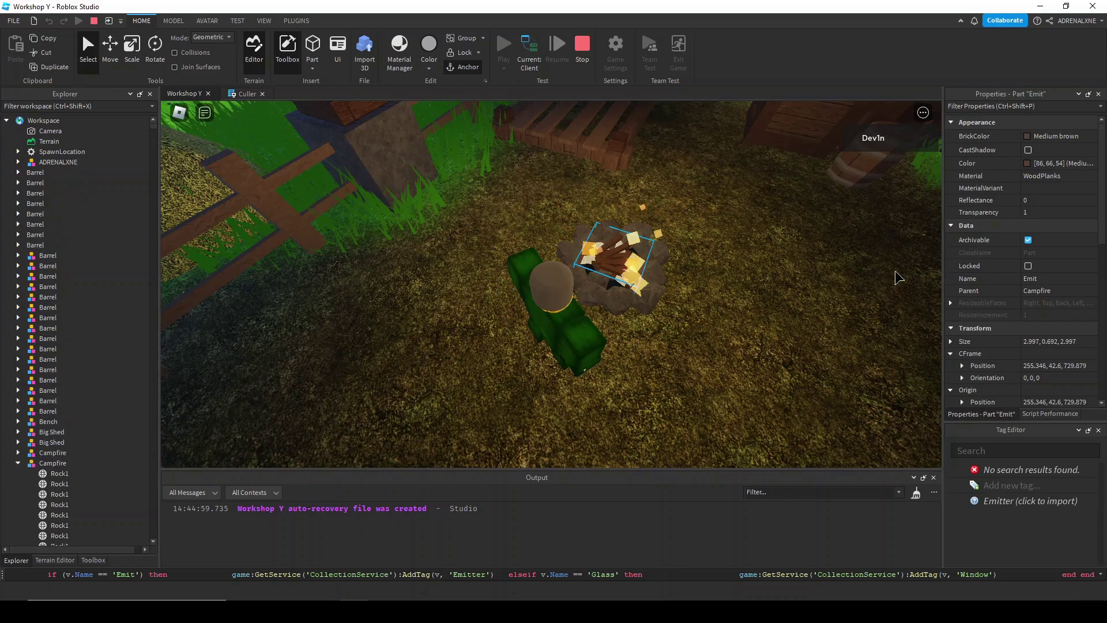
{"action": "scroll", "coordinate": [1037, 294], "scroll_direction": "down", "scroll_amount": 1}
{"action": "scroll", "coordinate": [1037, 295], "scroll_direction": "down", "scroll_amount": 3}
{"action": "scroll", "coordinate": [35, 367], "scroll_direction": "down", "scroll_amount": 10}
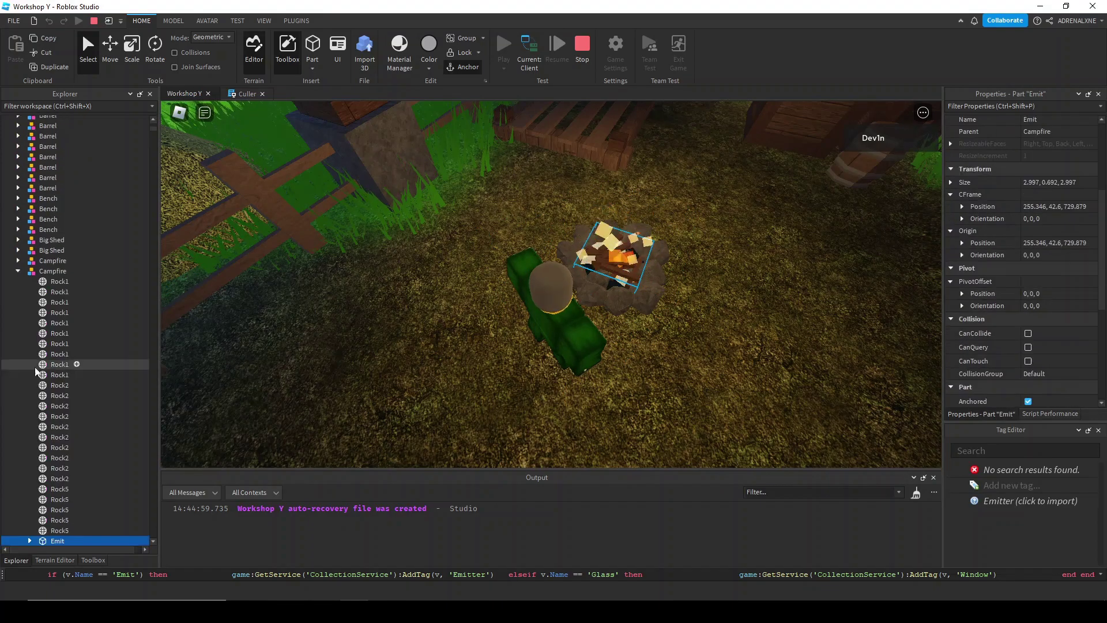
{"action": "left_click", "coordinate": [29, 453]}
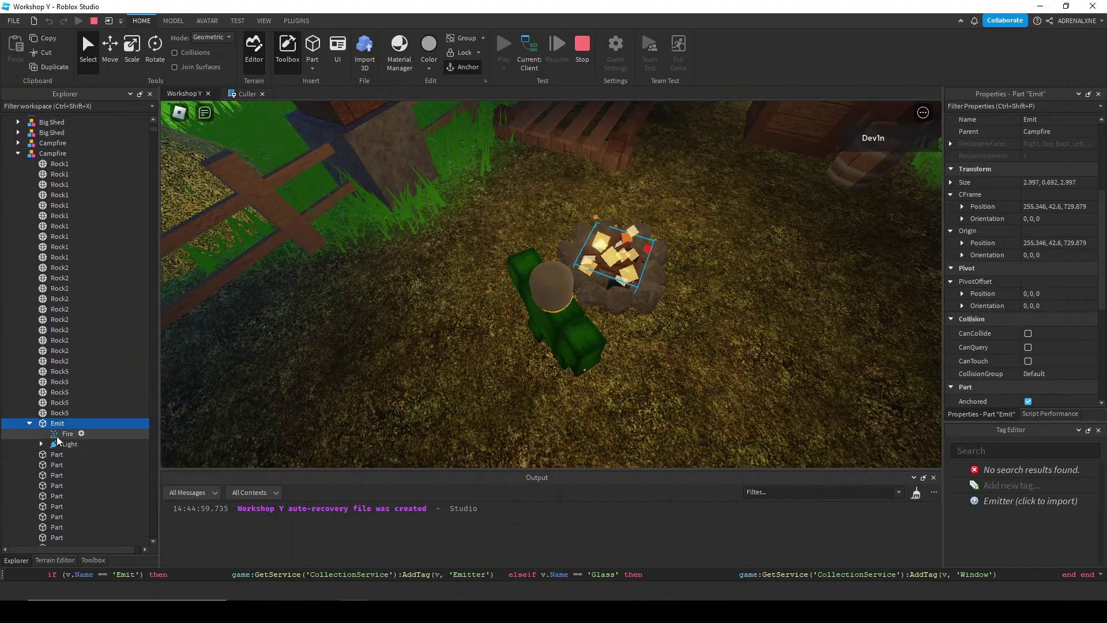
{"action": "left_click", "coordinate": [58, 434]}
Step: Walk the character away from the campfire and check the Fire emitter's Enabled property
{"action": "right_click_drag", "start_coordinate": [663, 268], "coordinate": [719, 264]}
{"action": "scroll", "coordinate": [990, 257], "scroll_direction": "down", "scroll_amount": 2}
{"action": "key", "text": "w"}
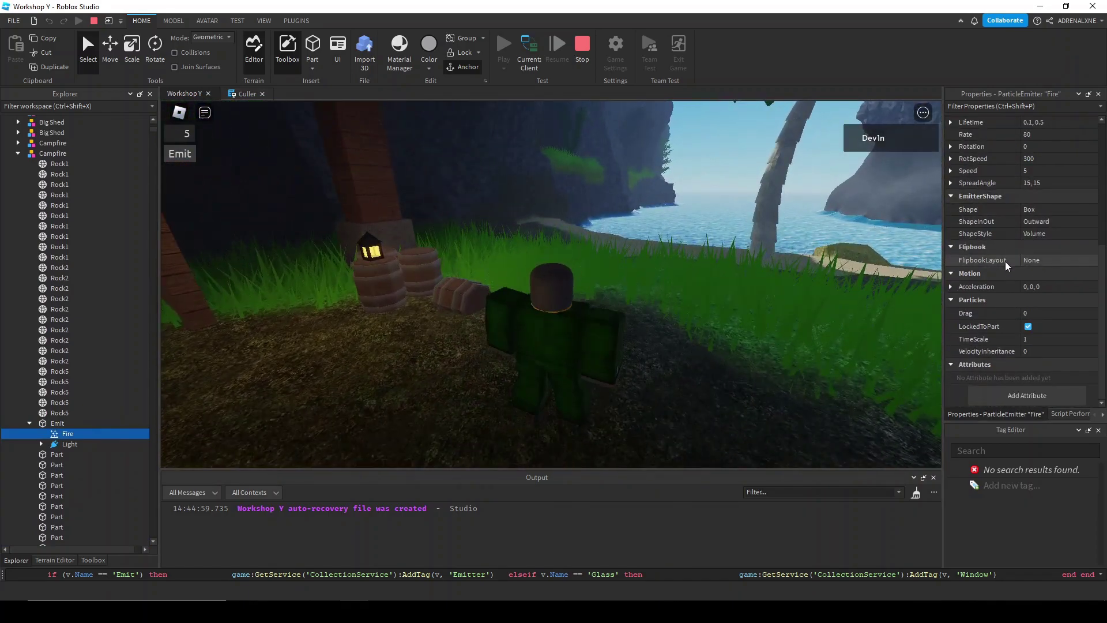
{"action": "scroll", "coordinate": [1005, 261], "scroll_direction": "up", "scroll_amount": 4}
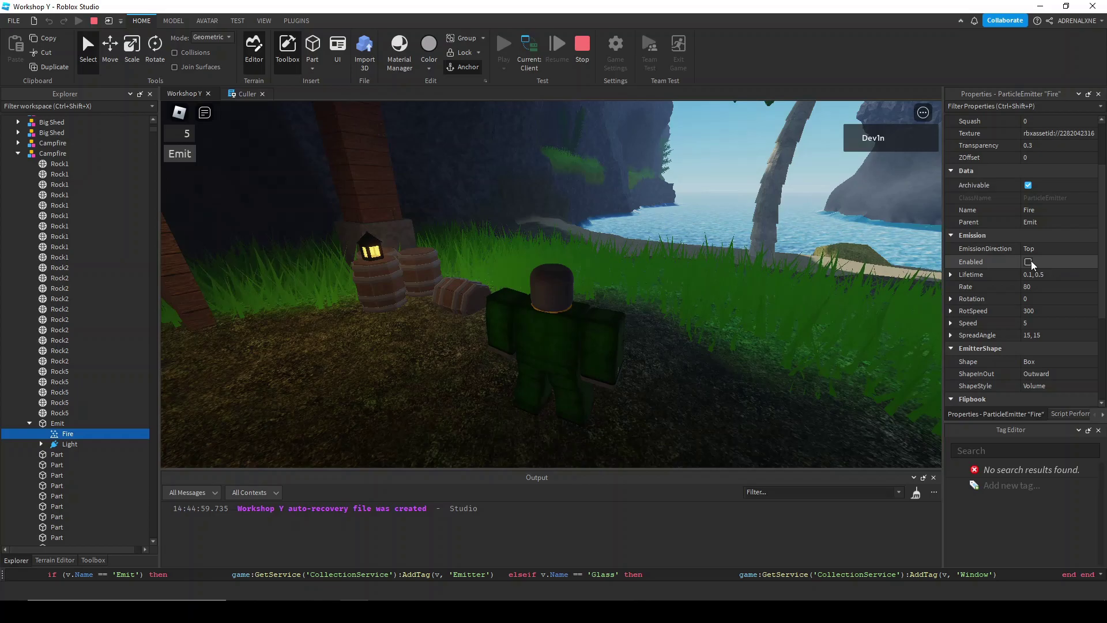
Step: Return the character to the campfire and run past it towards the houses, watching the Fire emitter's Enabled property
{"action": "right_click_drag", "start_coordinate": [703, 237], "coordinate": [603, 254]}
{"action": "key", "text": "w"}
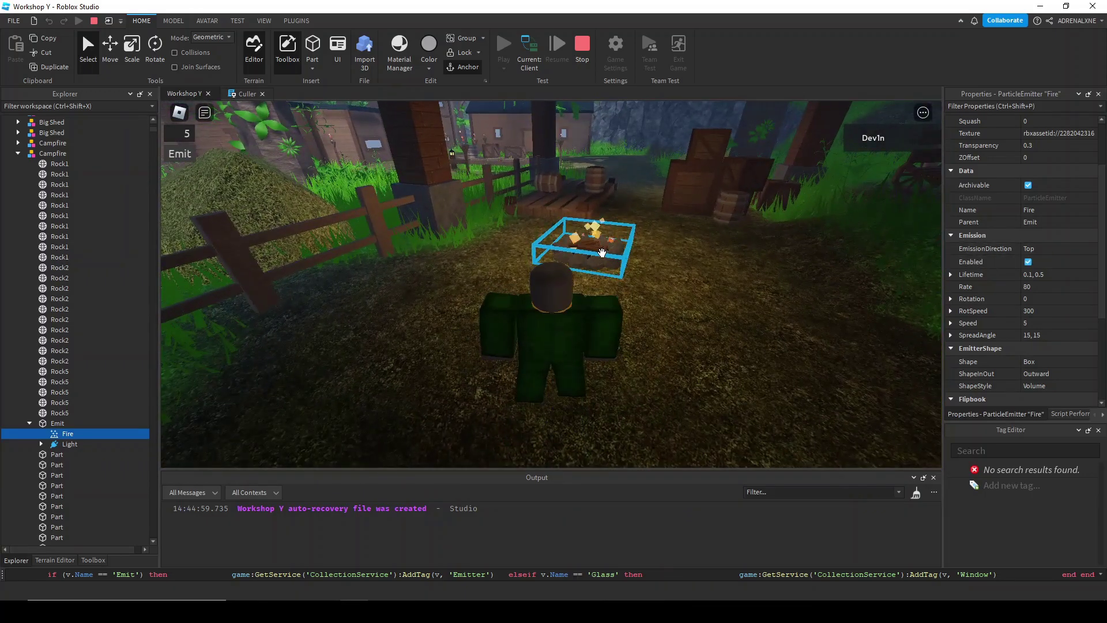
{"action": "key", "text": "w"}
{"action": "right_click_drag", "start_coordinate": [590, 169], "coordinate": [589, 169]}
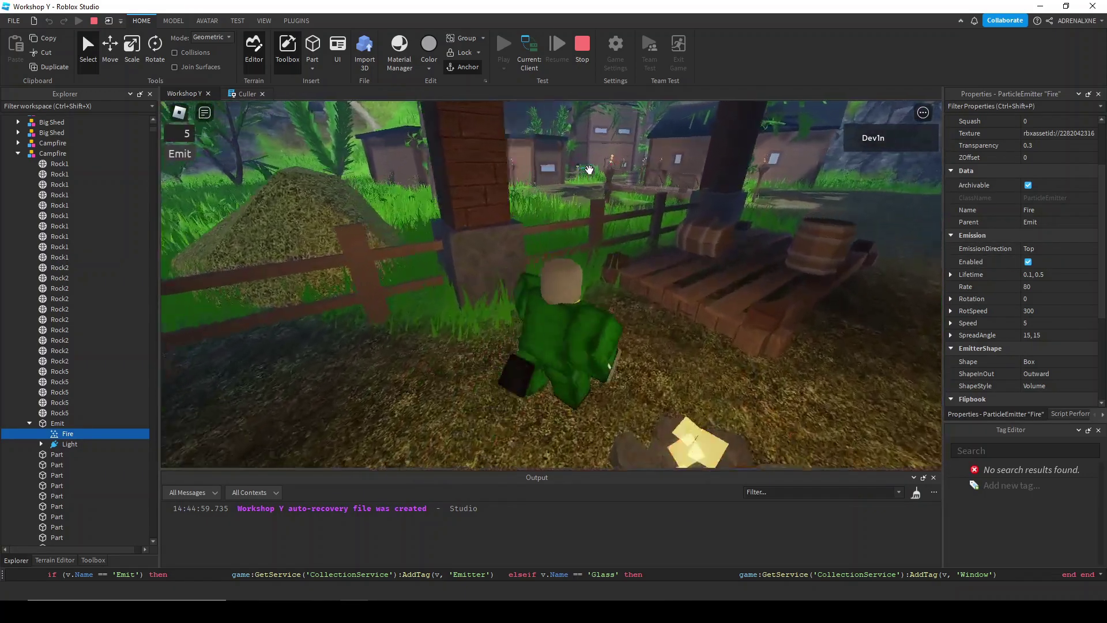
{"action": "key", "text": "space"}
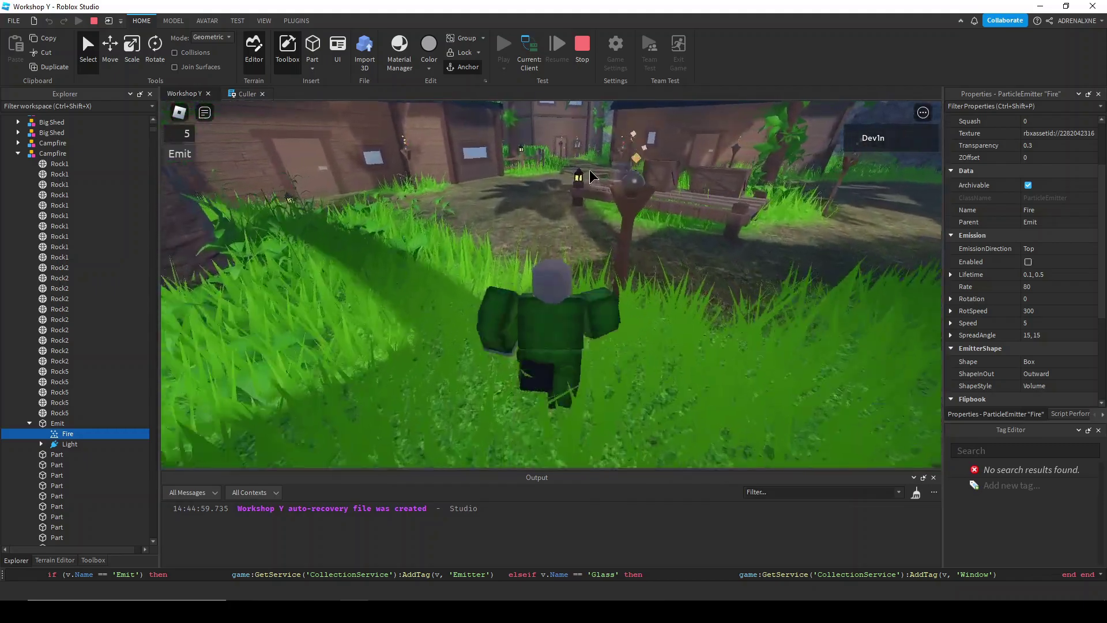
Step: Walk the character between the houses and inspect their windows and torch flames at close range
{"action": "key", "text": "w"}
{"action": "right_click_drag", "start_coordinate": [493, 169], "coordinate": [493, 169]}
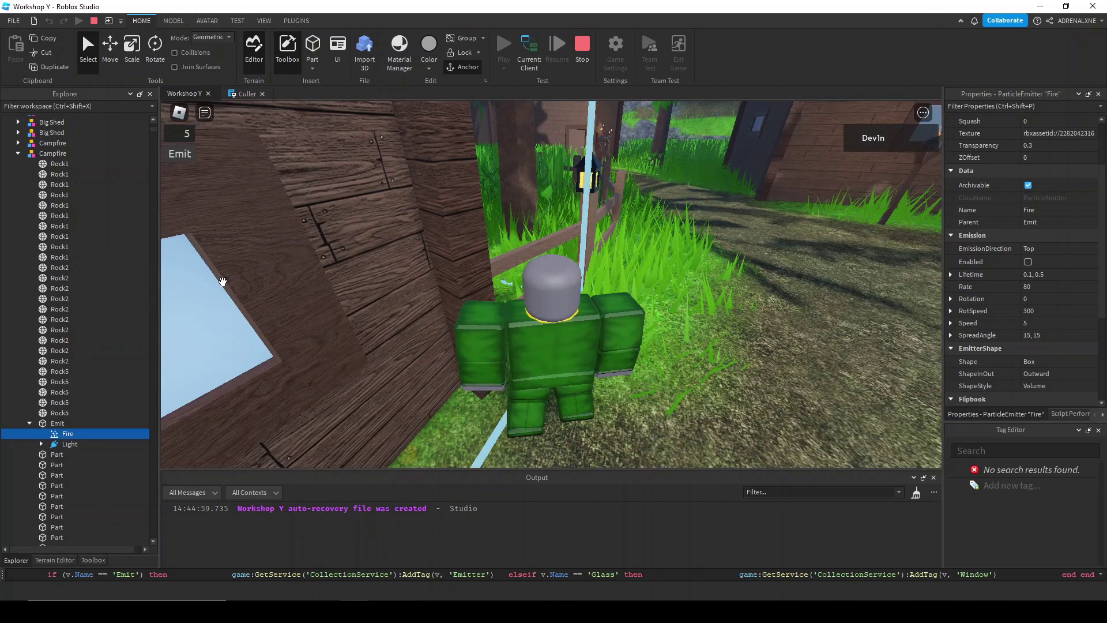
{"action": "right_click_drag", "start_coordinate": [518, 247], "coordinate": [516, 247]}
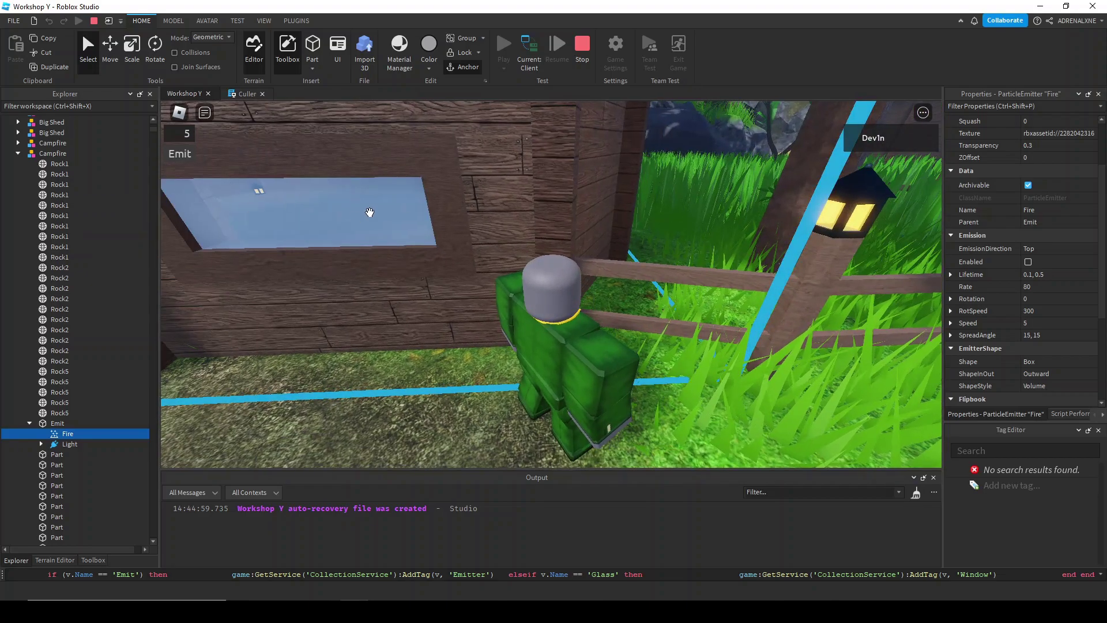
{"action": "key", "text": "a"}
{"action": "key", "text": "w"}
{"action": "right_click_drag", "start_coordinate": [472, 208], "coordinate": [444, 198]}
{"action": "key", "text": "w"}
{"action": "key", "text": "w"}
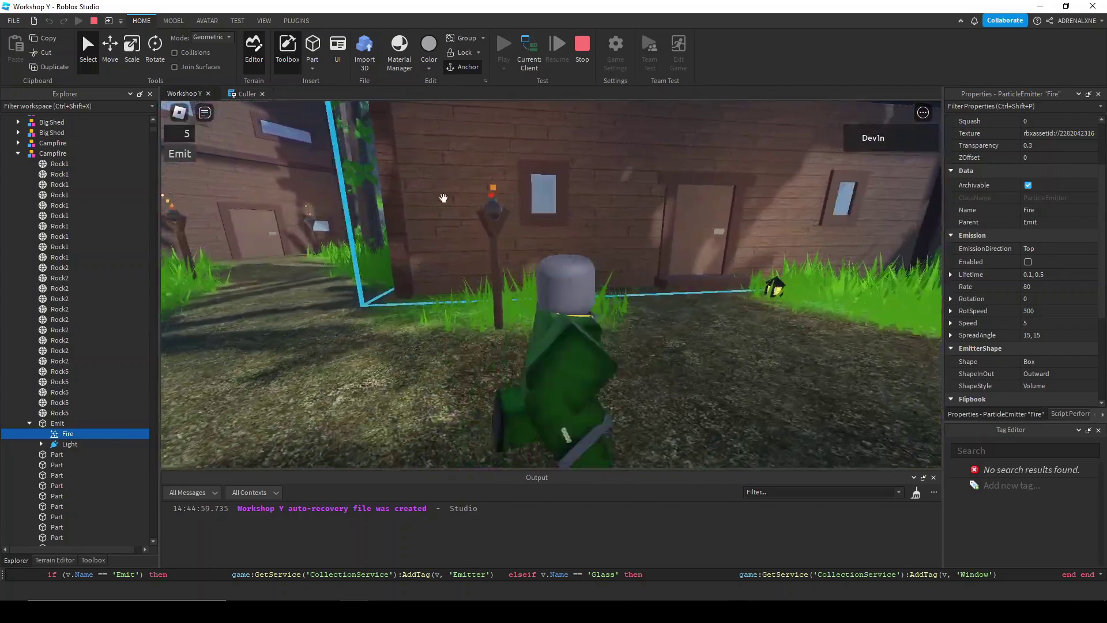
{"action": "key", "text": "s"}
{"action": "key", "text": "a"}
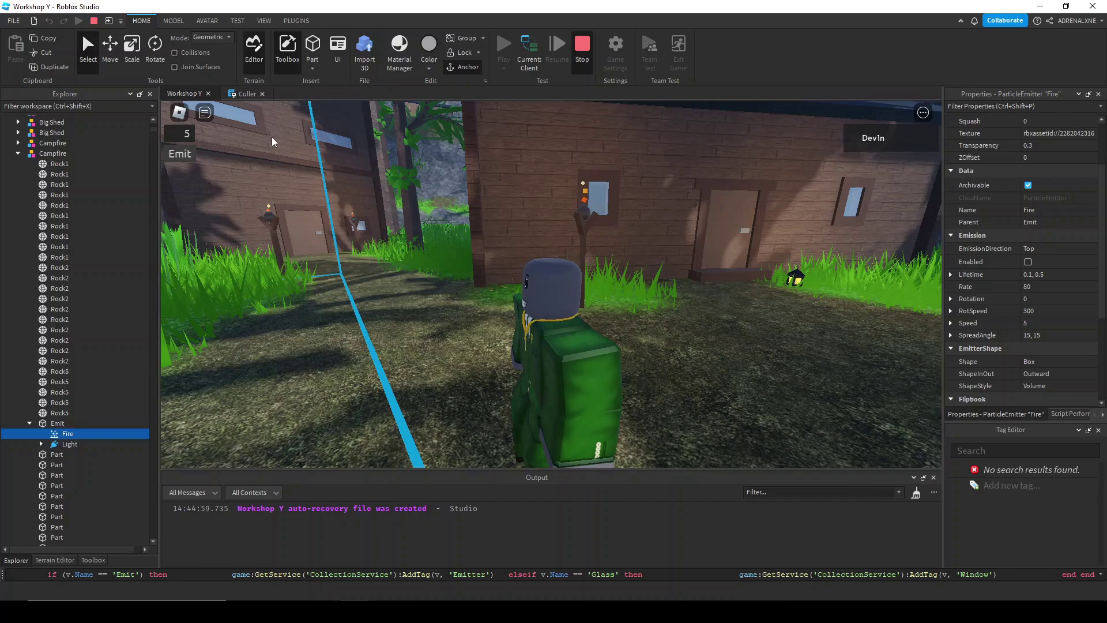
Step: Stop the playtest and comment out the SetCullInterval lines for the Window and Emitter tags in the Culler script
{"action": "left_click", "coordinate": [247, 93]}
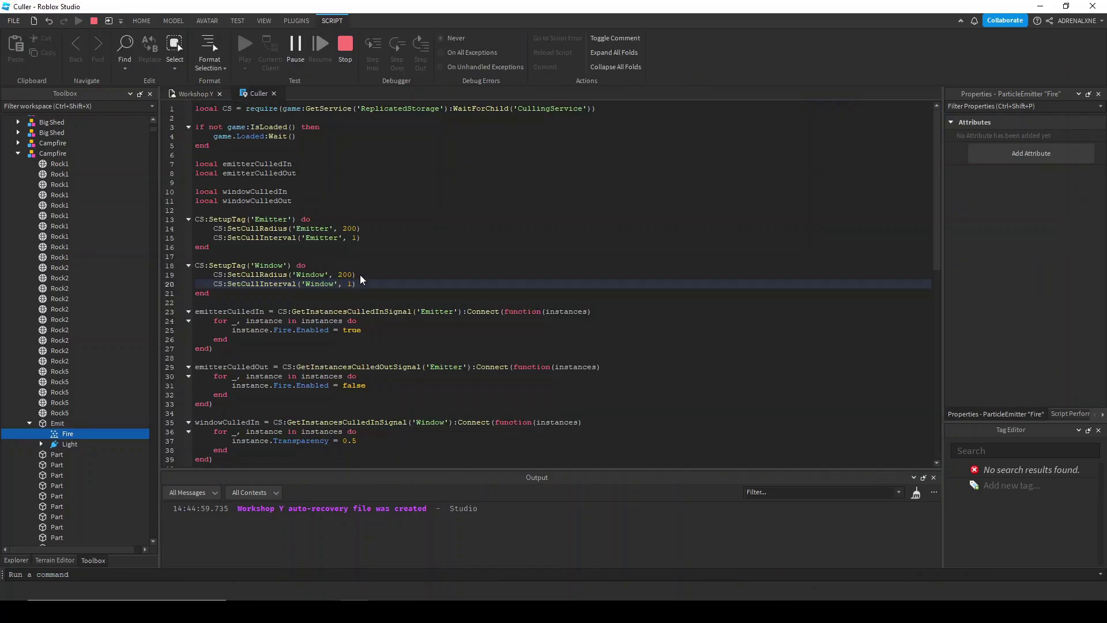
{"action": "key", "text": "shift+F5"}
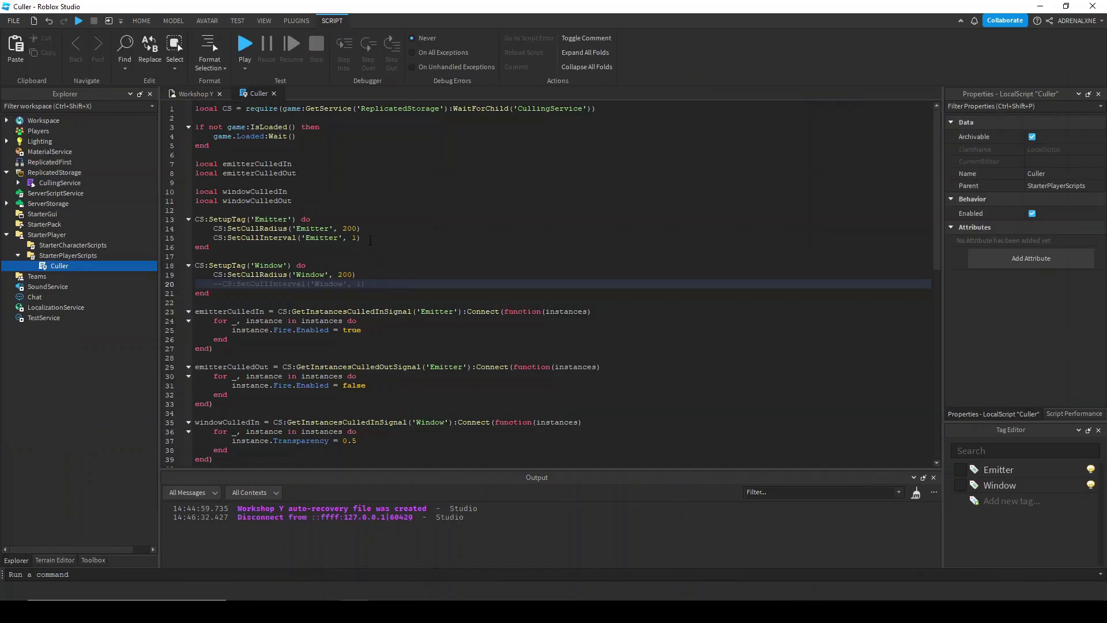
{"action": "left_click", "coordinate": [371, 240]}
{"action": "key", "text": "ctrl+slash"}
Step: Start a new playtest and walk the character from the spawn to the campfire under the shelter
{"action": "left_click", "coordinate": [249, 41]}
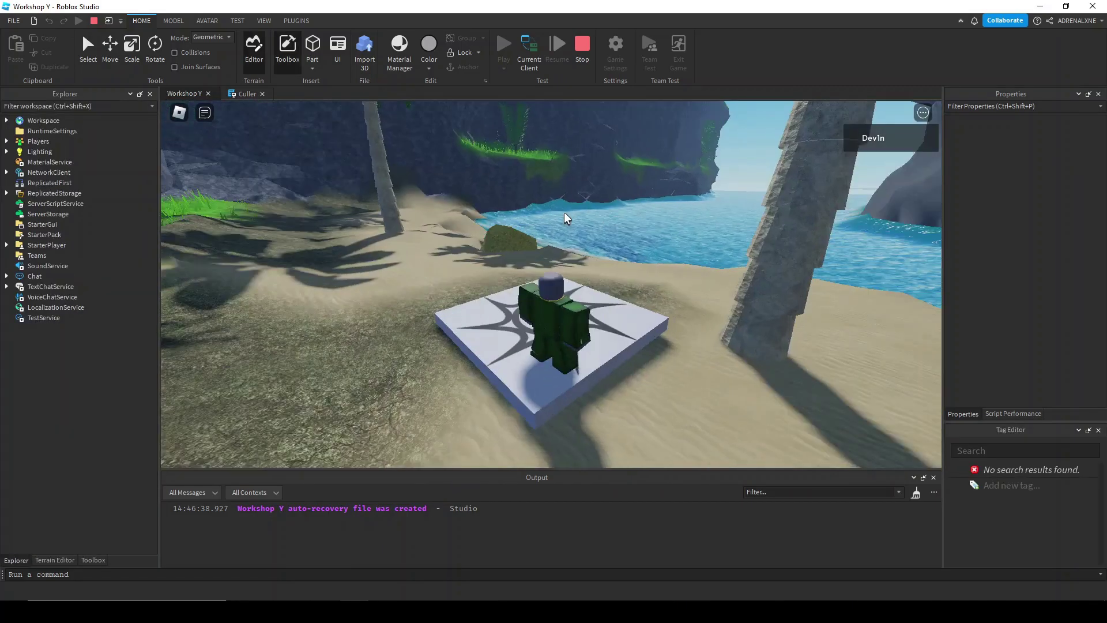
{"action": "key", "text": "w"}
{"action": "right_click_drag", "start_coordinate": [564, 212], "coordinate": [564, 212]}
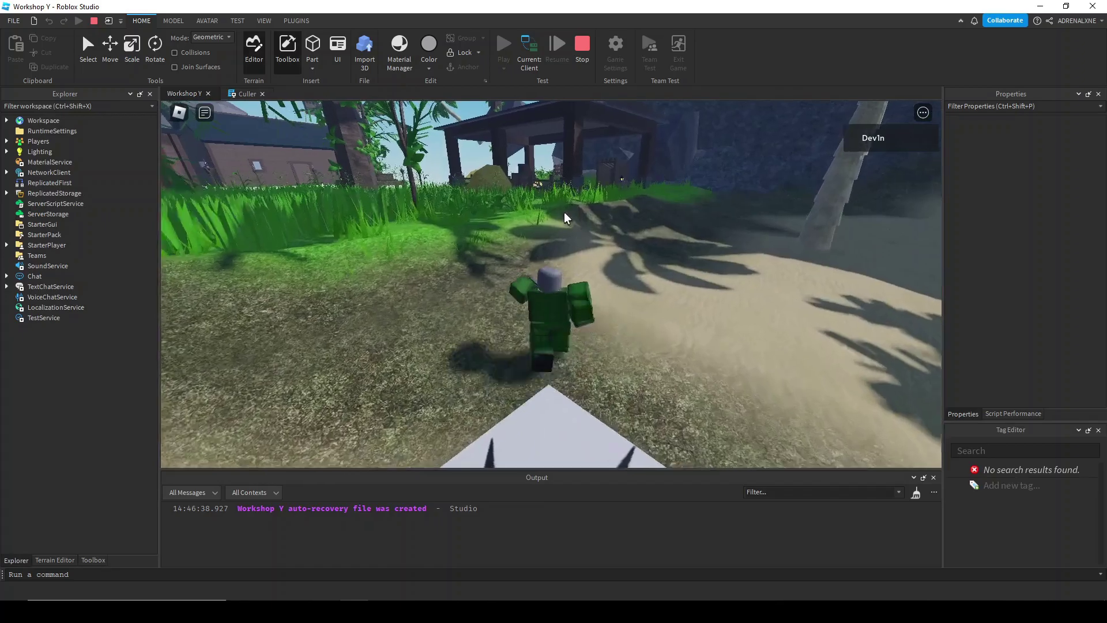
{"action": "right_click_drag", "start_coordinate": [578, 165], "coordinate": [578, 165]}
{"action": "key", "text": "w"}
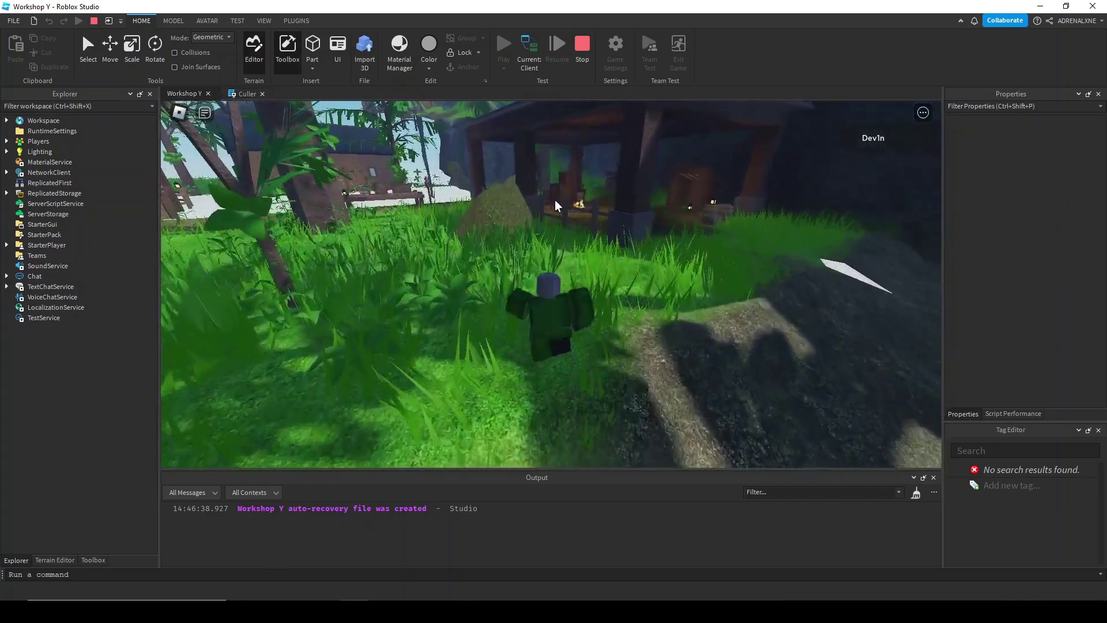
{"action": "key", "text": "w"}
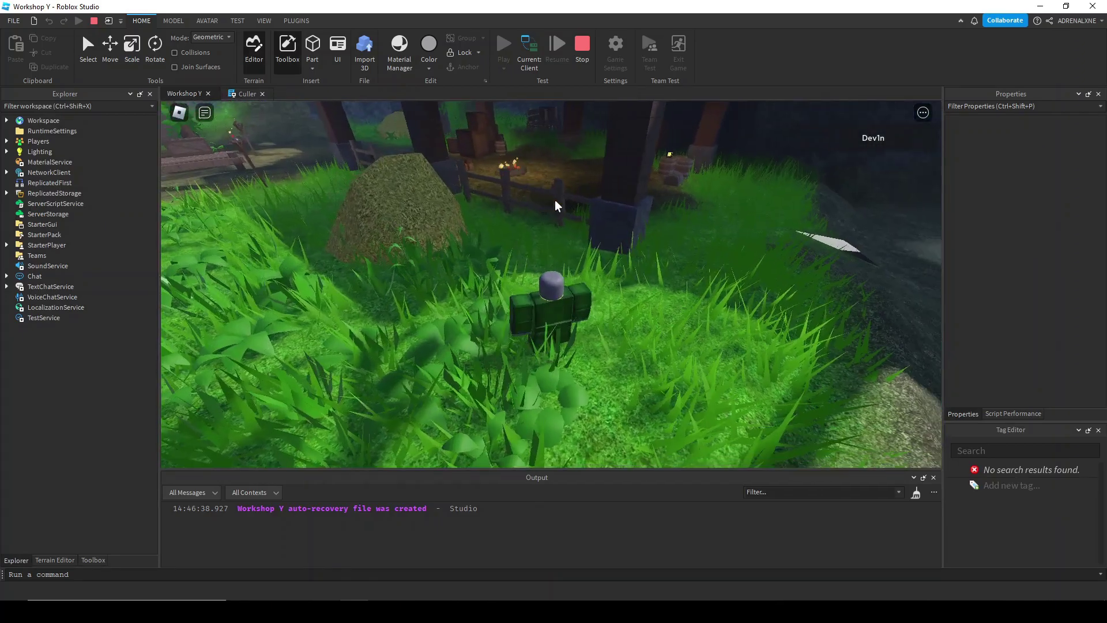
{"action": "key", "text": "w"}
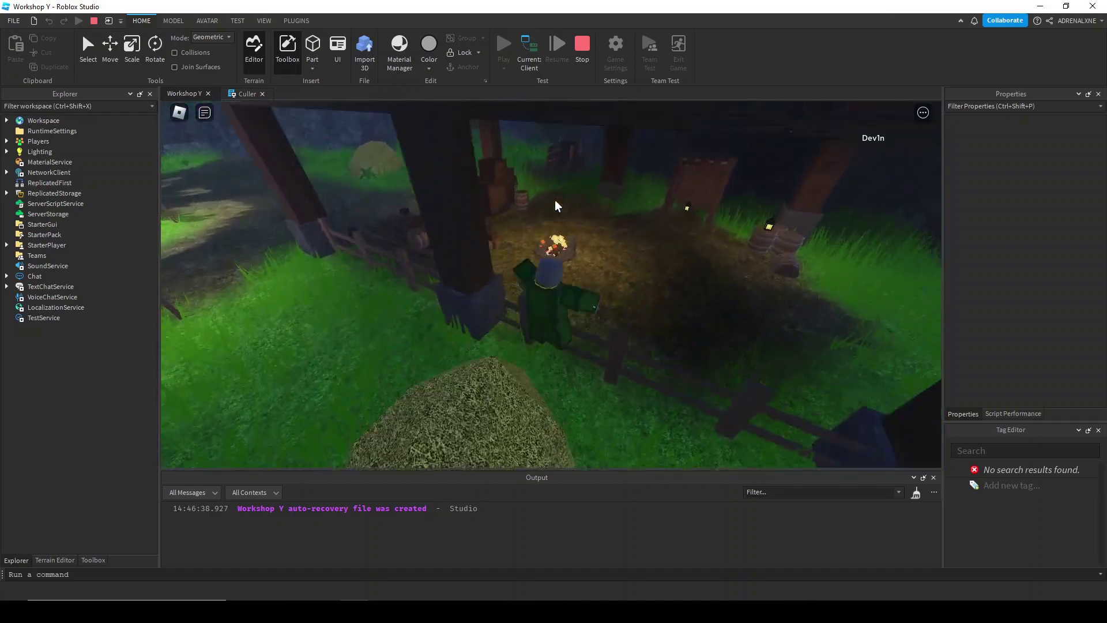
{"action": "key", "text": "w"}
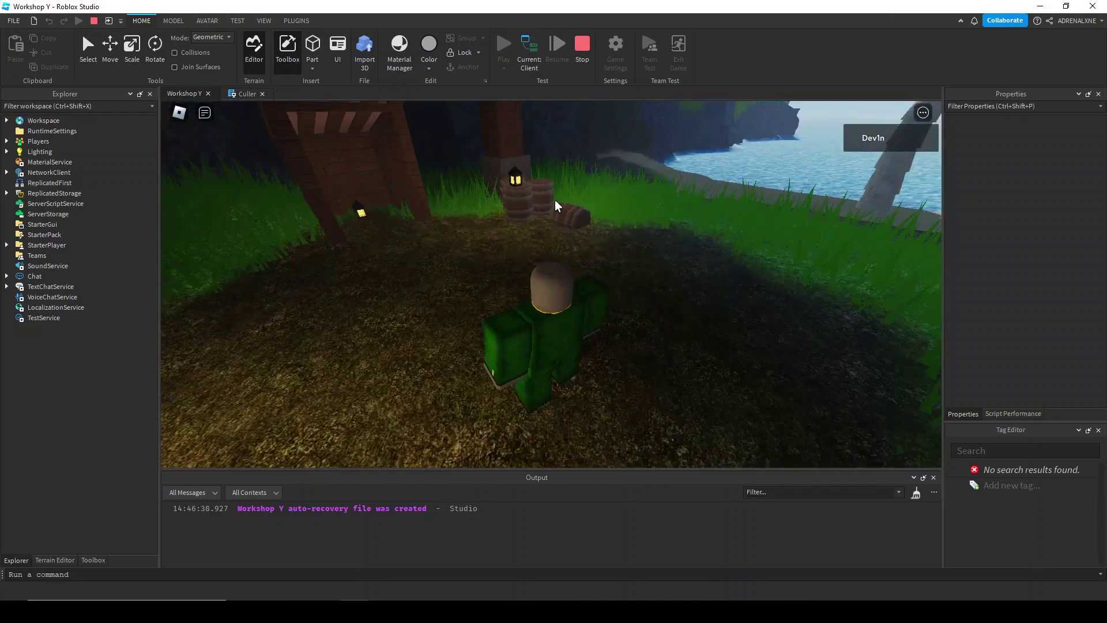
{"action": "key", "text": "w"}
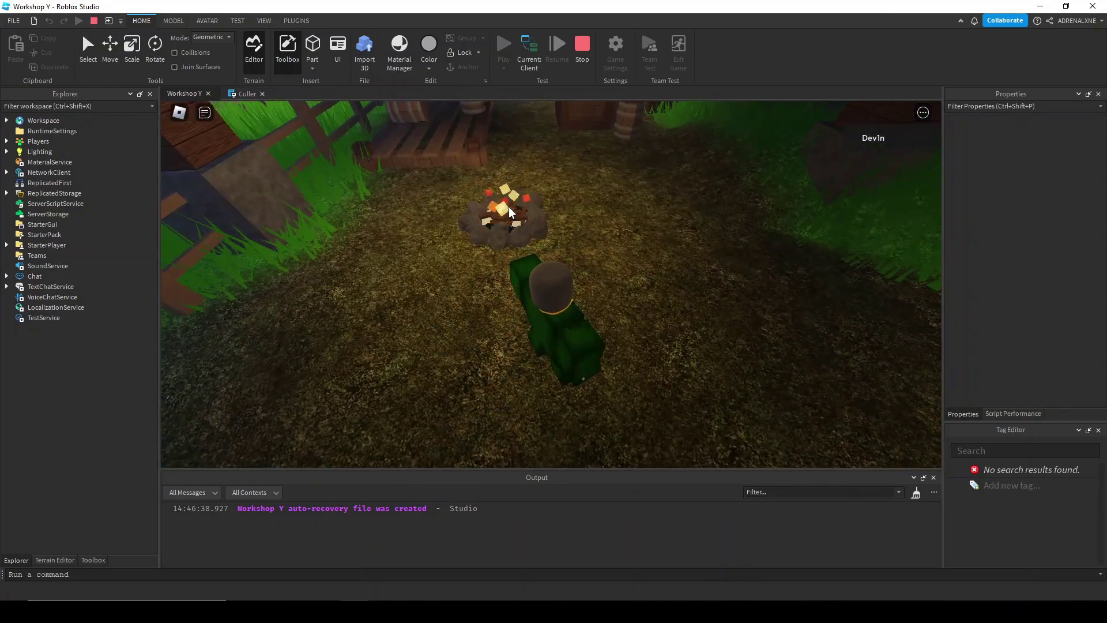
Step: Select the campfire's Emit part and open the Fire particle emitter inside it to inspect its properties
{"action": "left_click", "coordinate": [88, 47]}
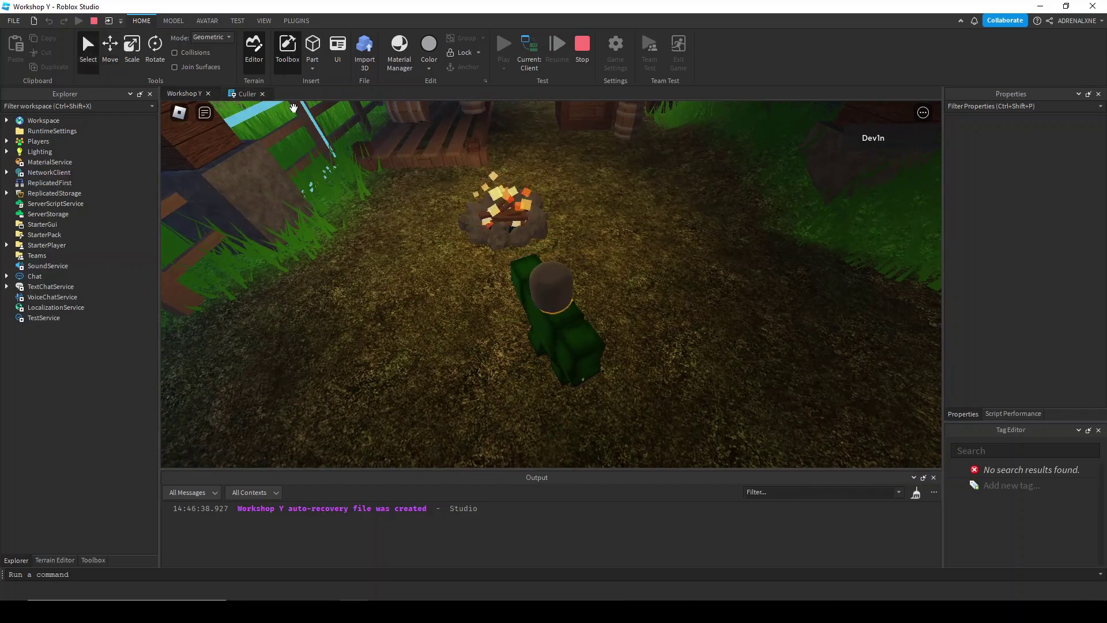
{"action": "left_click", "coordinate": [501, 220]}
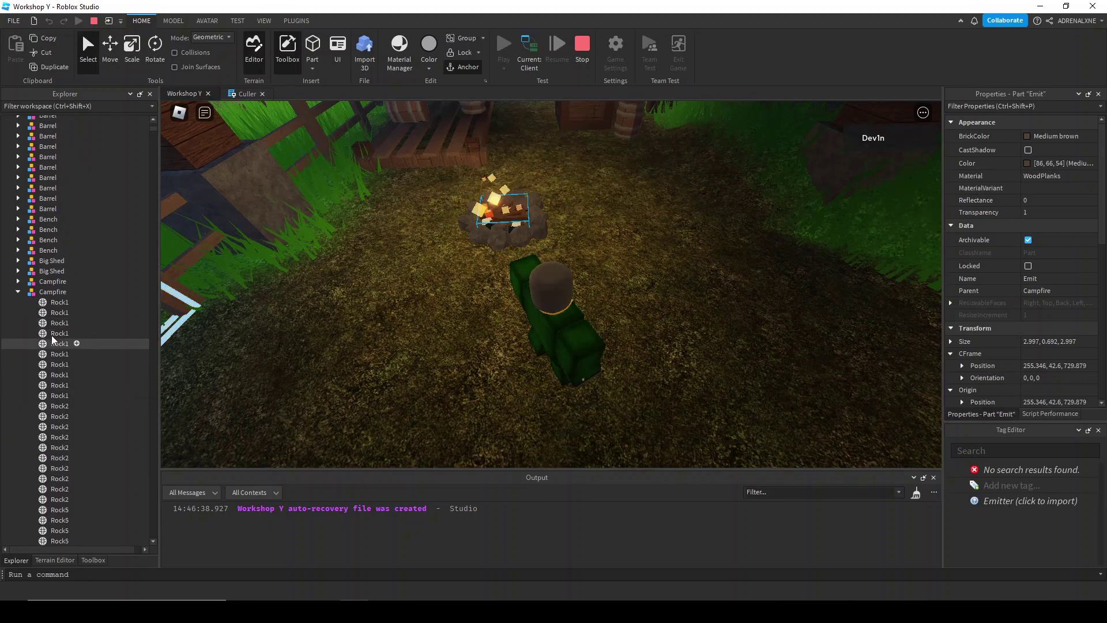
{"action": "scroll", "coordinate": [58, 337], "scroll_direction": "down", "scroll_amount": 8}
{"action": "left_click", "coordinate": [30, 288]}
{"action": "left_click", "coordinate": [67, 299]}
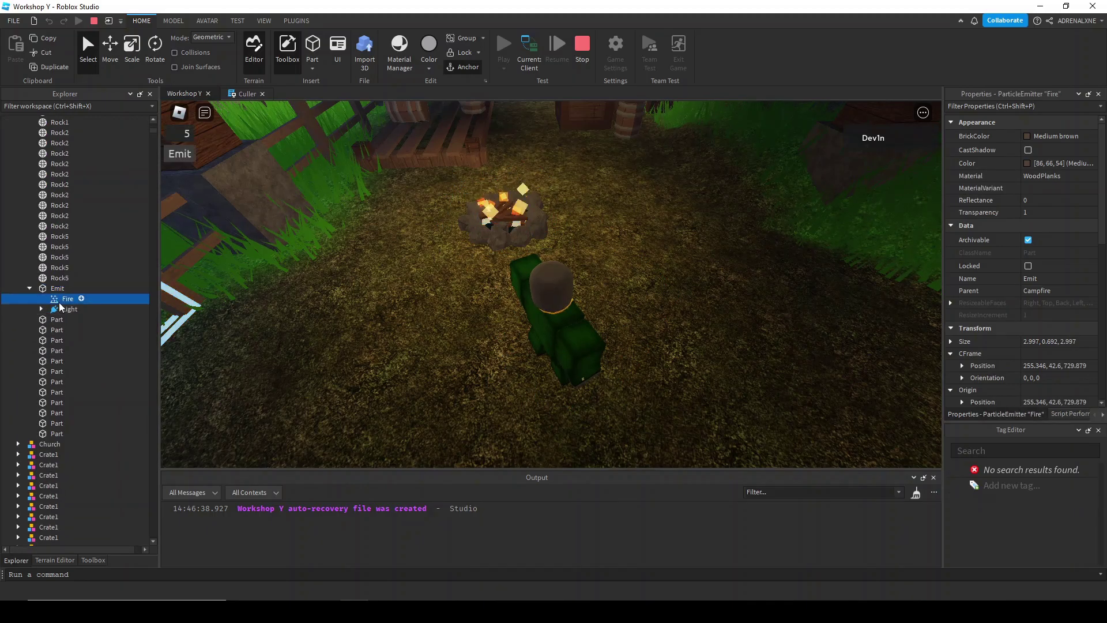
Step: Face away from the campfire and back towards it, checking the Fire emitter's Enabled property
{"action": "key", "text": "w"}
{"action": "right_click_drag", "start_coordinate": [458, 222], "coordinate": [458, 222]}
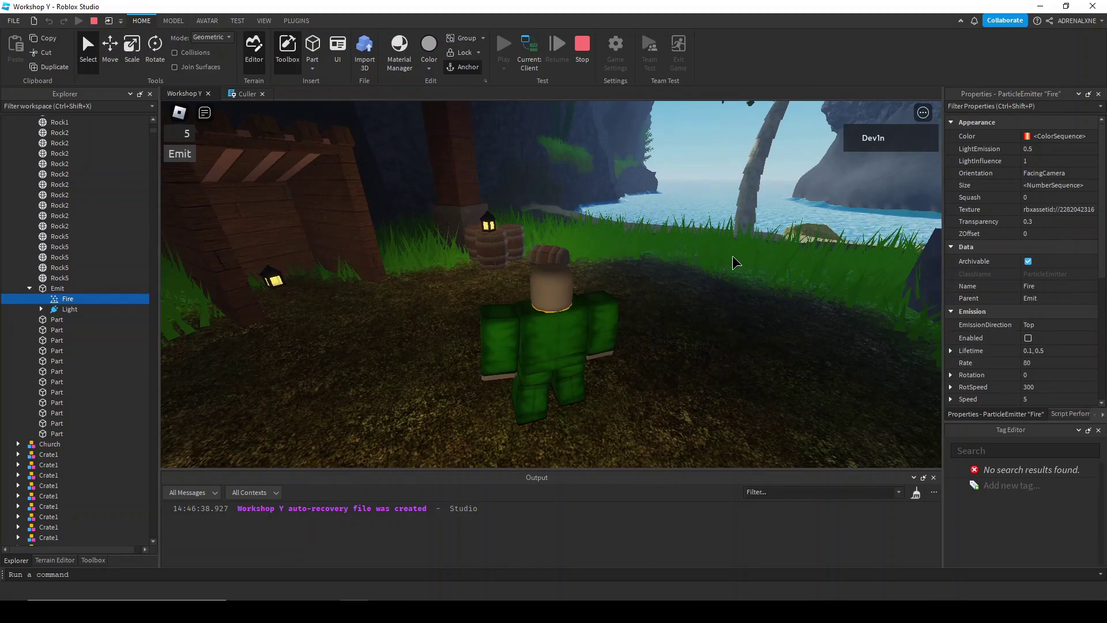
{"action": "right_click_drag", "start_coordinate": [732, 255], "coordinate": [732, 255]}
{"action": "key", "text": "w"}
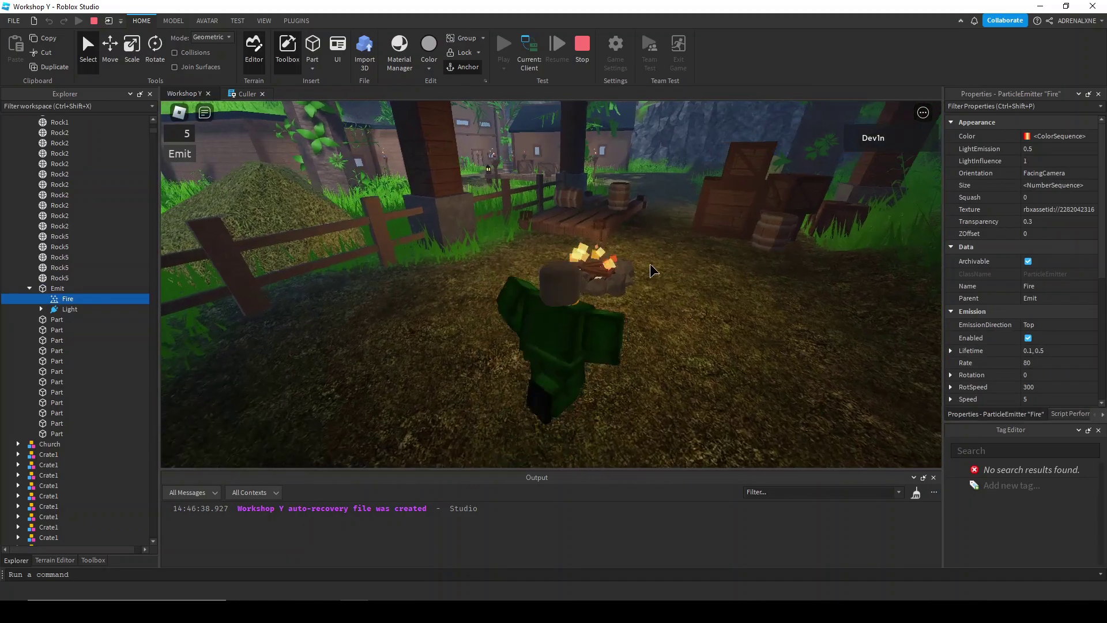
Step: Run the character past the campfire to the houses, watching the Fire emitter's Enabled property and the house windows
{"action": "right_click_drag", "start_coordinate": [638, 273], "coordinate": [638, 273]}
{"action": "key", "text": "w"}
{"action": "key", "text": "d"}
{"action": "key", "text": "w"}
{"action": "key", "text": "d"}
{"action": "key", "text": "w"}
{"action": "key", "text": "w"}
{"action": "key", "text": "w"}
{"action": "key", "text": "space"}
{"action": "key", "text": "w"}
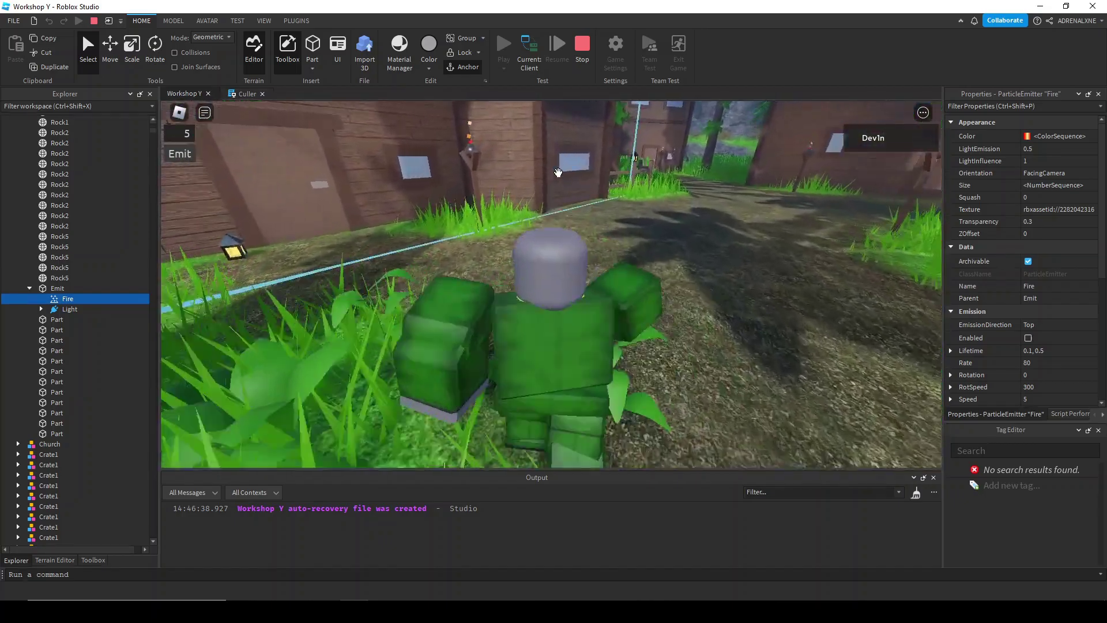
{"action": "key", "text": "w"}
{"action": "right_click_drag", "start_coordinate": [559, 172], "coordinate": [558, 172]}
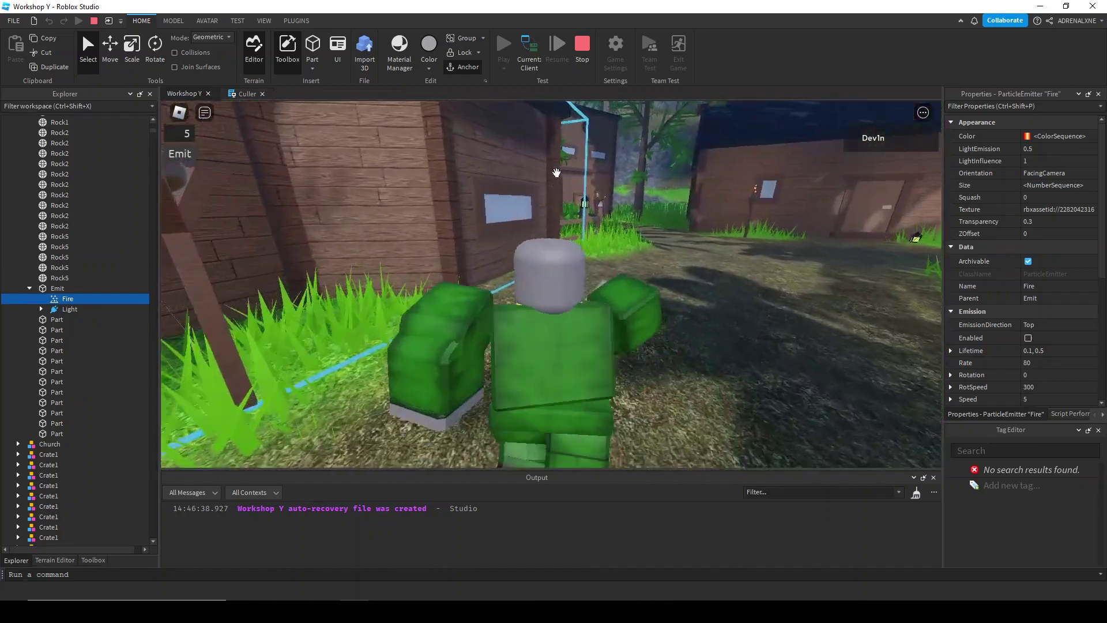
{"action": "key", "text": "w"}
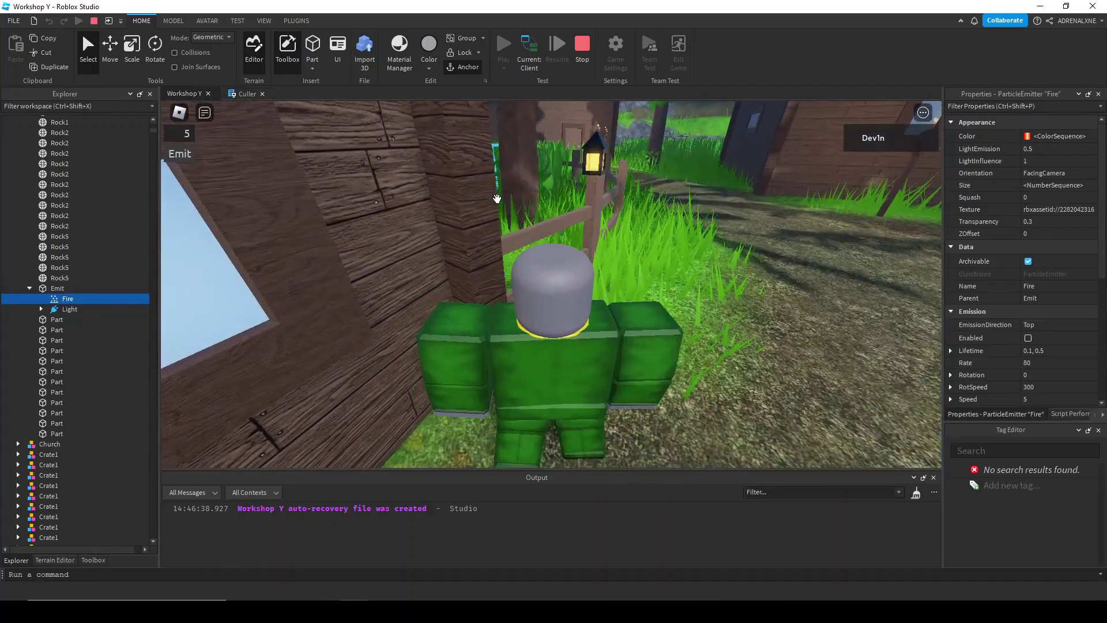
Step: Walk the character on to the far house to check its torches and window, look back towards the campfire shelter, and stop the playtest
{"action": "right_click_drag", "start_coordinate": [497, 198], "coordinate": [497, 198]}
{"action": "right_click_drag", "start_coordinate": [497, 198], "coordinate": [503, 189]}
{"action": "key", "text": "w"}
{"action": "key", "text": "w"}
{"action": "key", "text": "w"}
{"action": "key", "text": "w"}
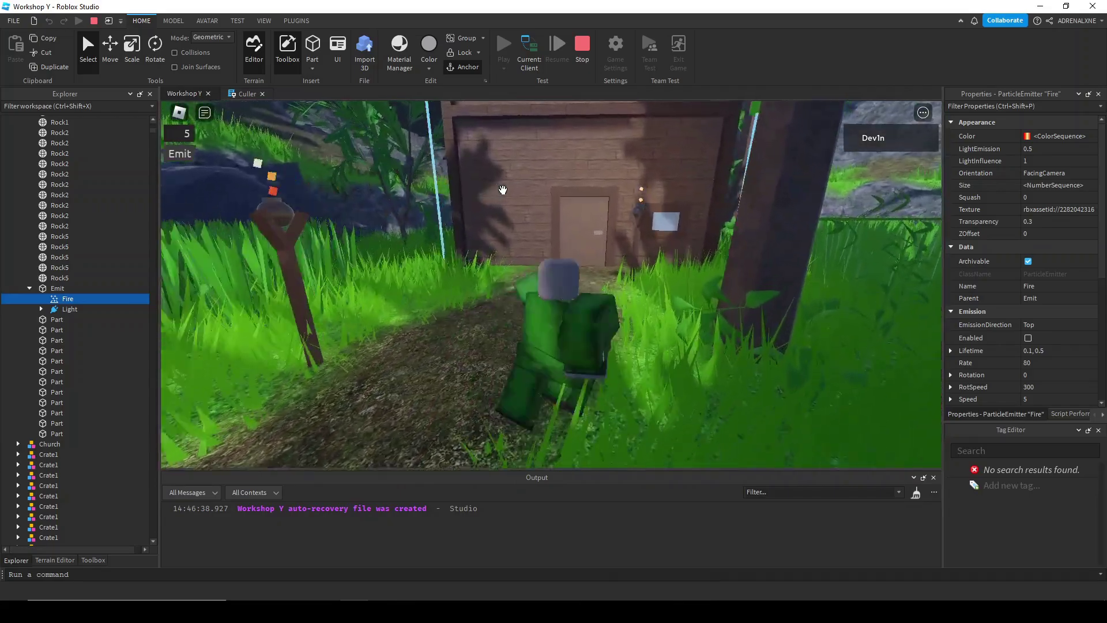
{"action": "key", "text": "w"}
{"action": "key", "text": "d"}
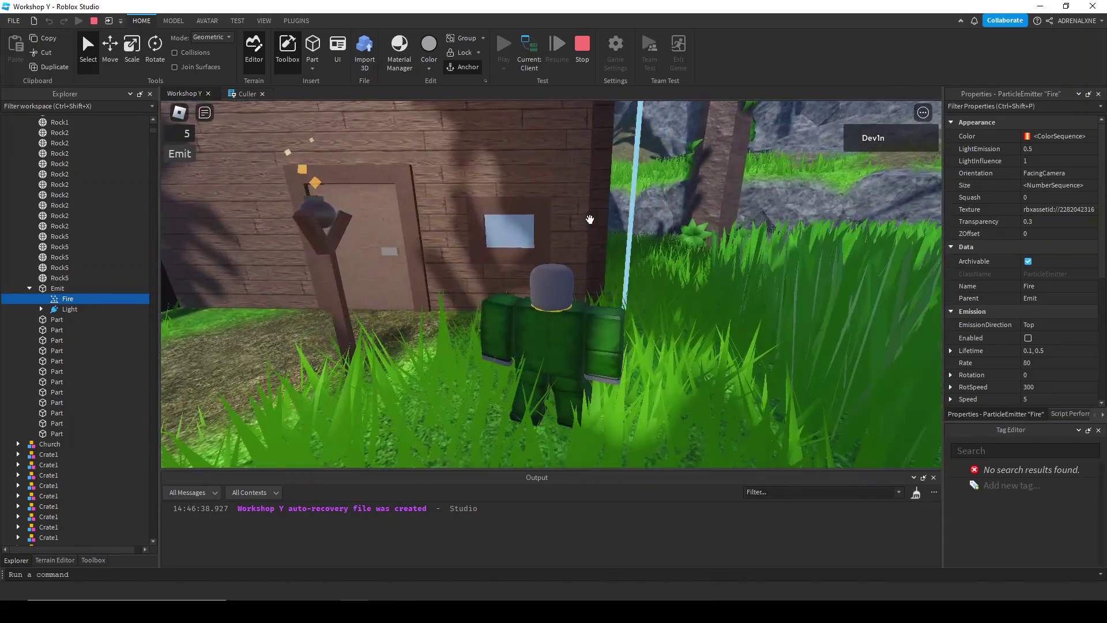
{"action": "key", "text": "a"}
{"action": "key", "text": "w"}
{"action": "right_click_drag", "start_coordinate": [583, 222], "coordinate": [583, 222]}
{"action": "key", "text": "w"}
{"action": "key", "text": "w"}
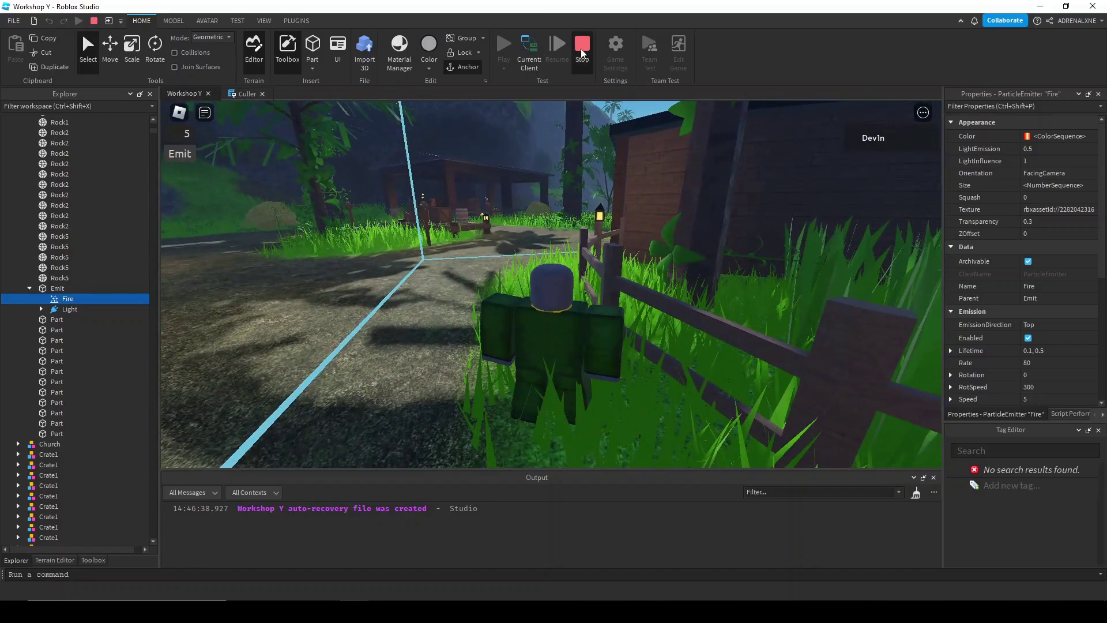
{"action": "left_click", "coordinate": [580, 49]}
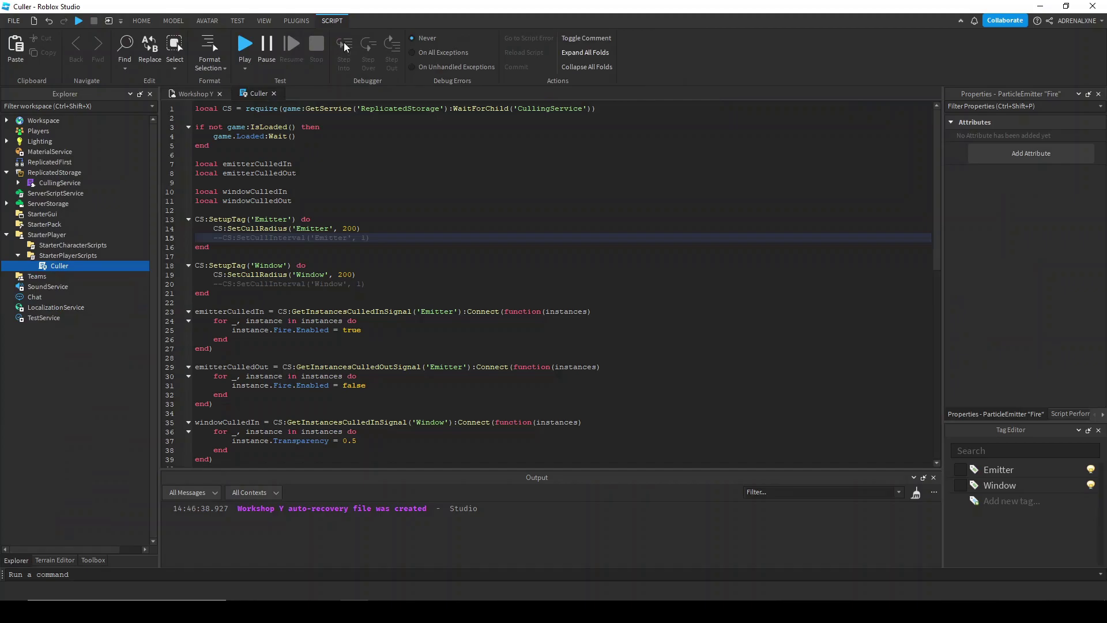
Step: Return to the Workshop Y scene and look over the village from above
{"action": "left_click", "coordinate": [189, 96]}
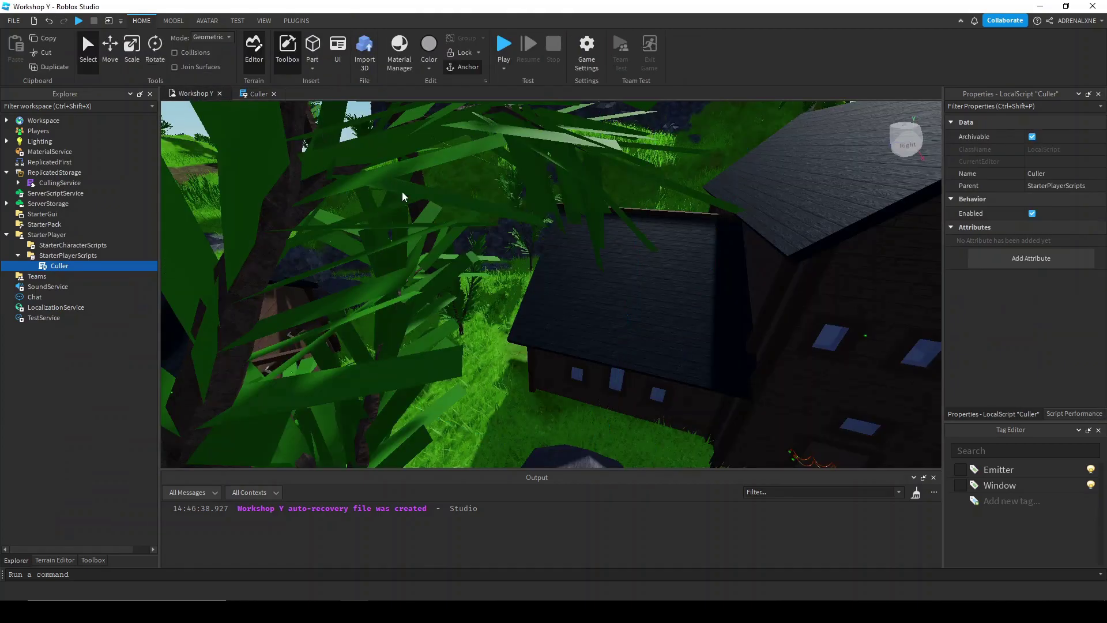
{"action": "right_click_drag", "start_coordinate": [532, 203], "coordinate": [527, 203]}
{"action": "scroll", "coordinate": [531, 204], "scroll_direction": "down", "scroll_amount": 10}
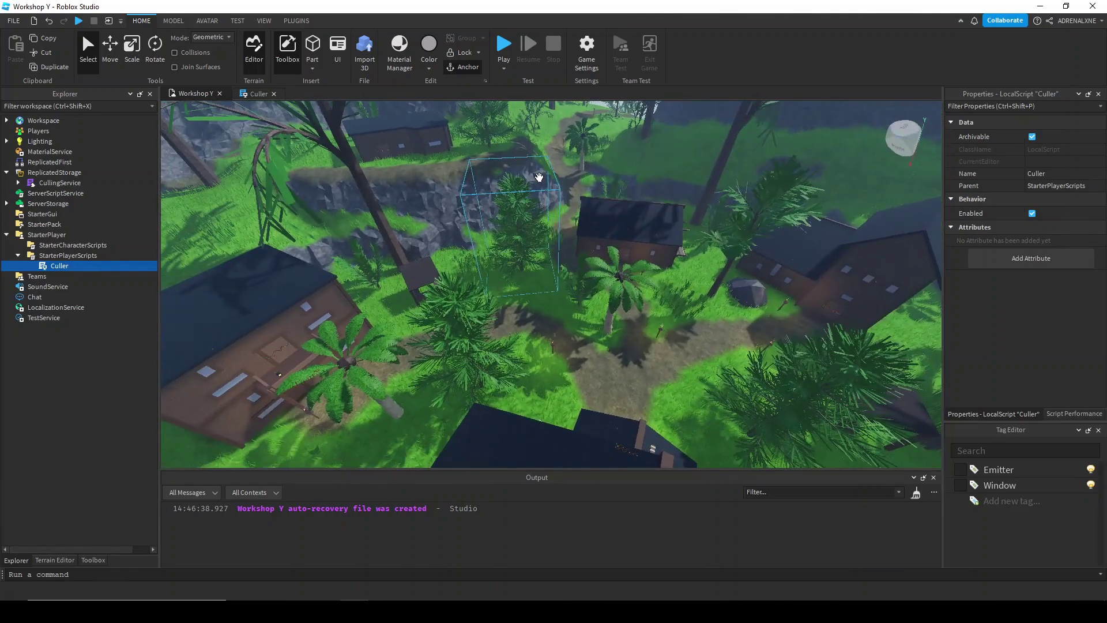